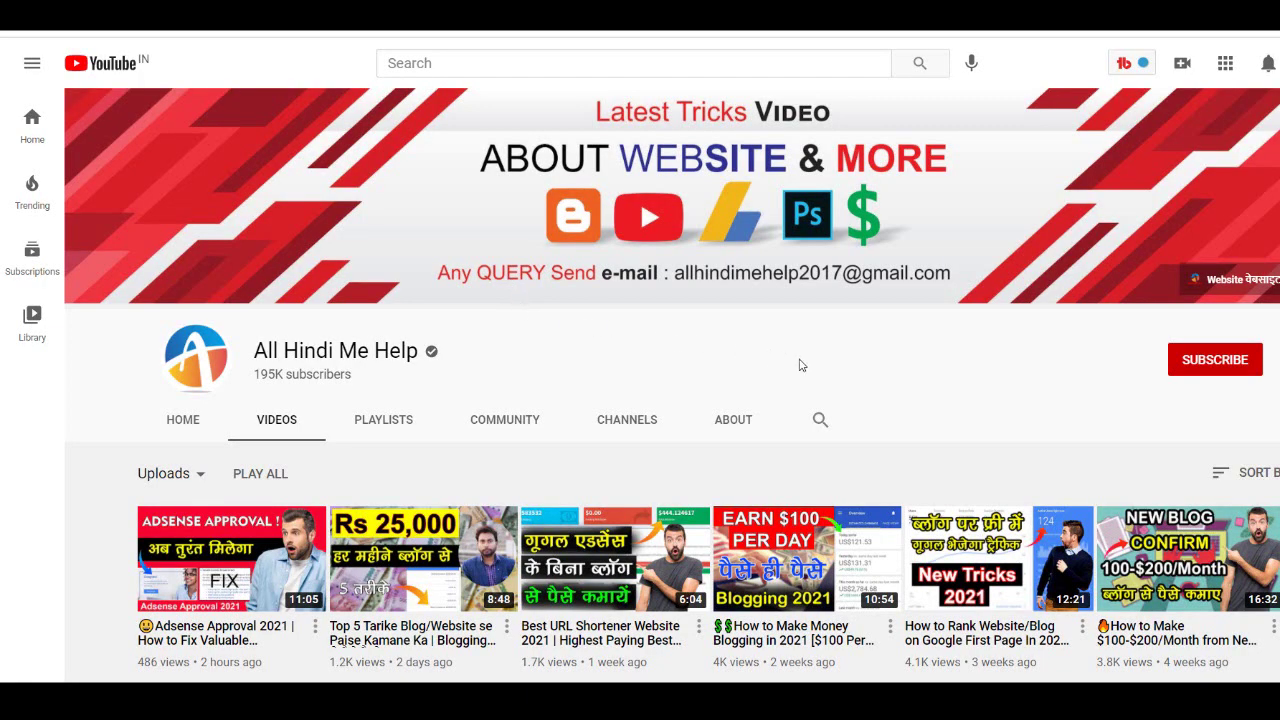
# Step: Subscribe to the All Hindi Me Help YouTube channel and set its notifications to All
pyautogui.scroll(-1, 800, 370)
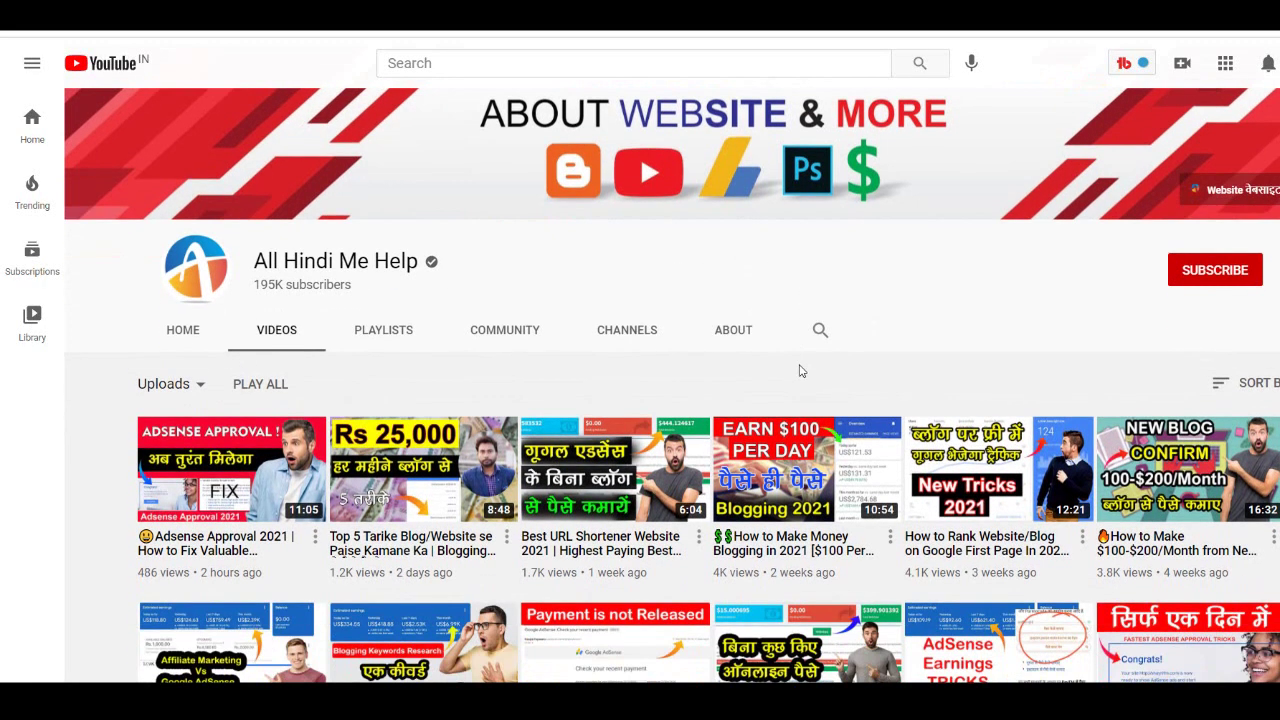
pyautogui.click(1195, 285)
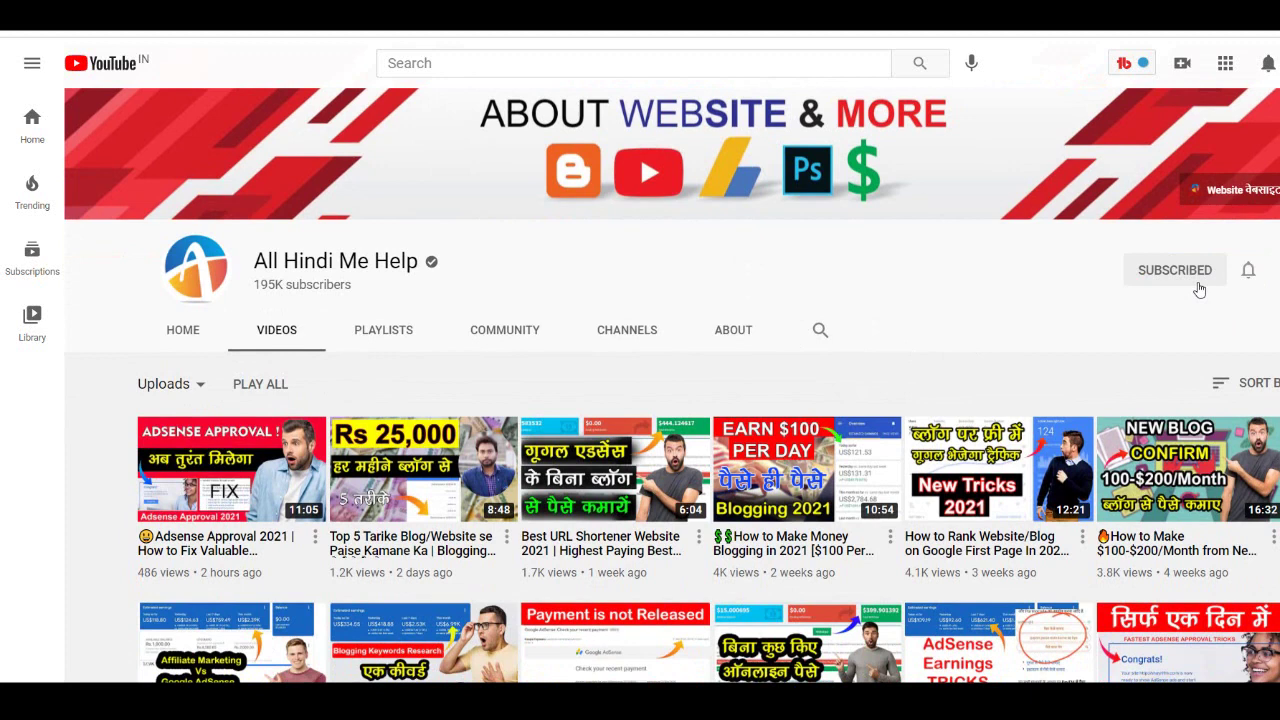
pyautogui.click(1247, 271)
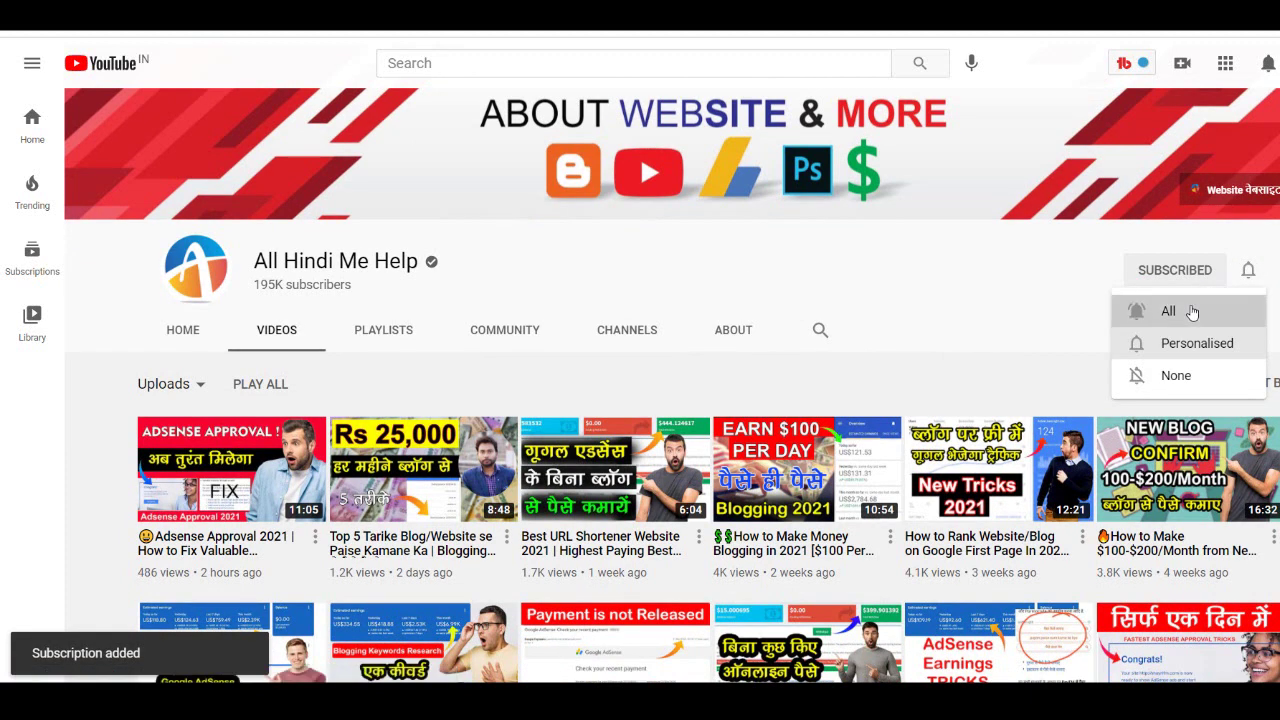
pyautogui.click(1192, 312)
pyautogui.scroll(1, 711, 337)
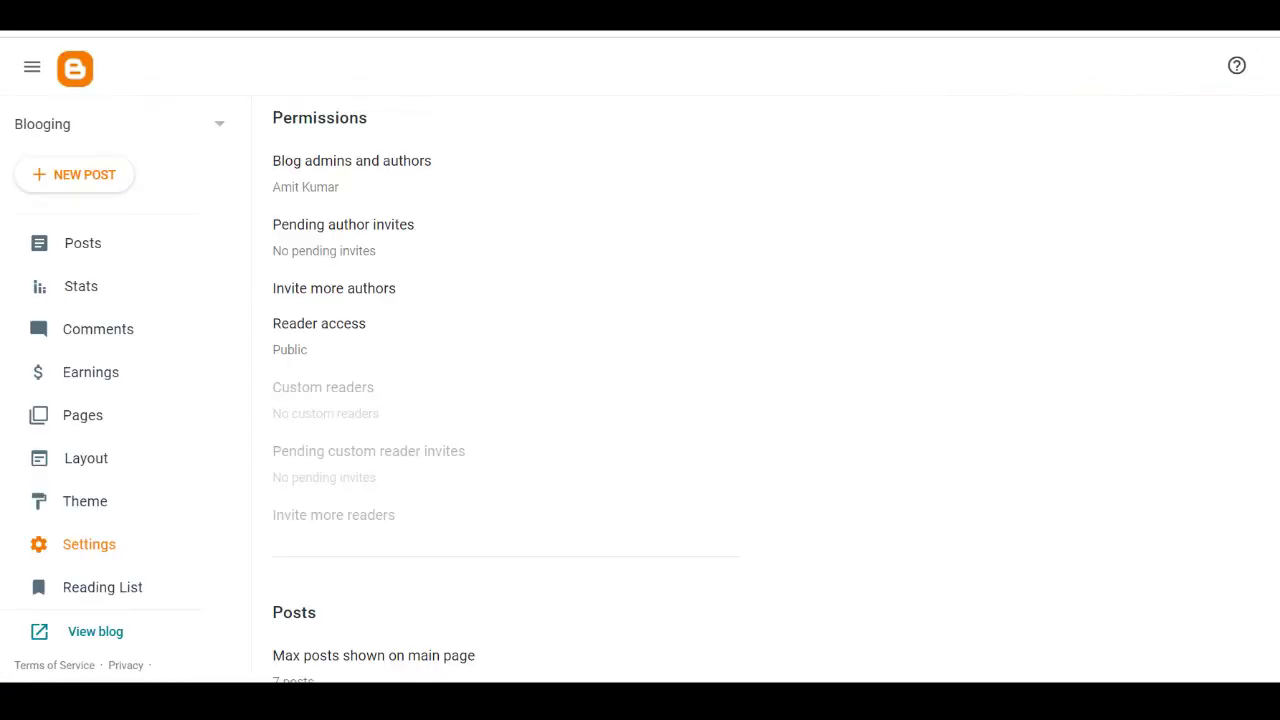
# Step: In the Blogger settings, change the blog title to "All Hindi Me Help - Online Internet Ki Jankari" and save it
pyautogui.scroll(-1, 171, 320)
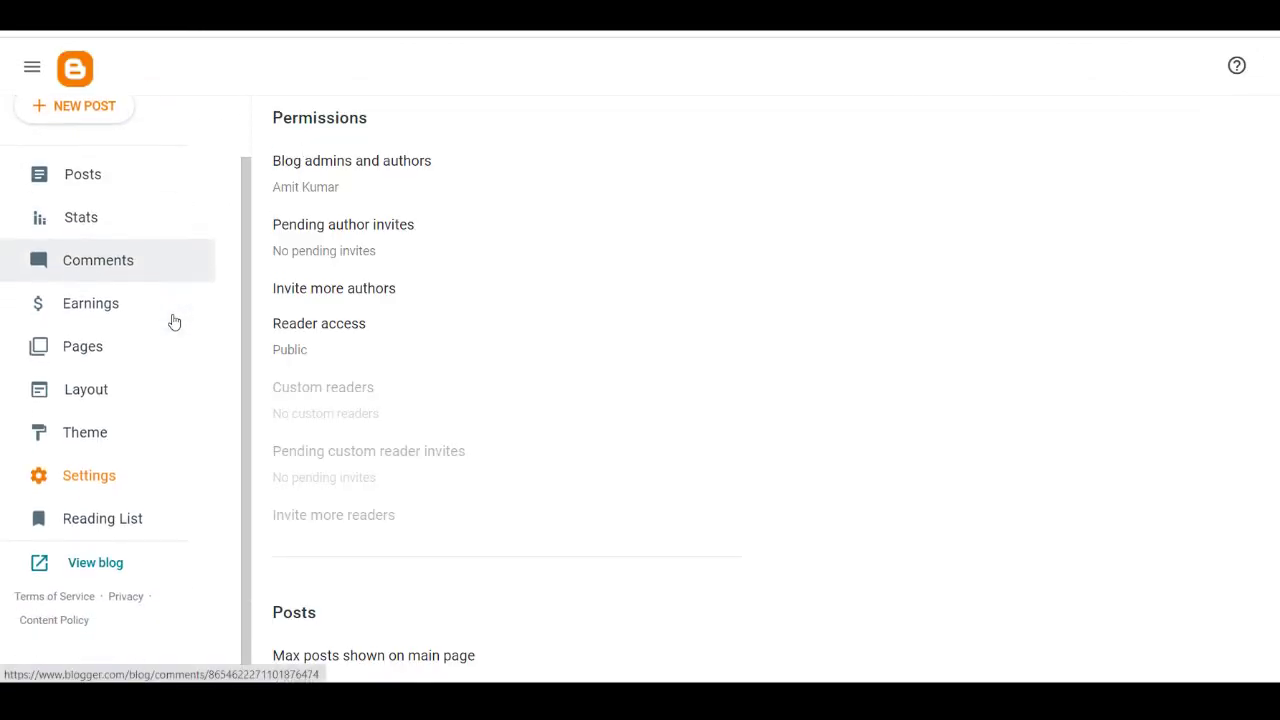
pyautogui.scroll(1, 174, 321)
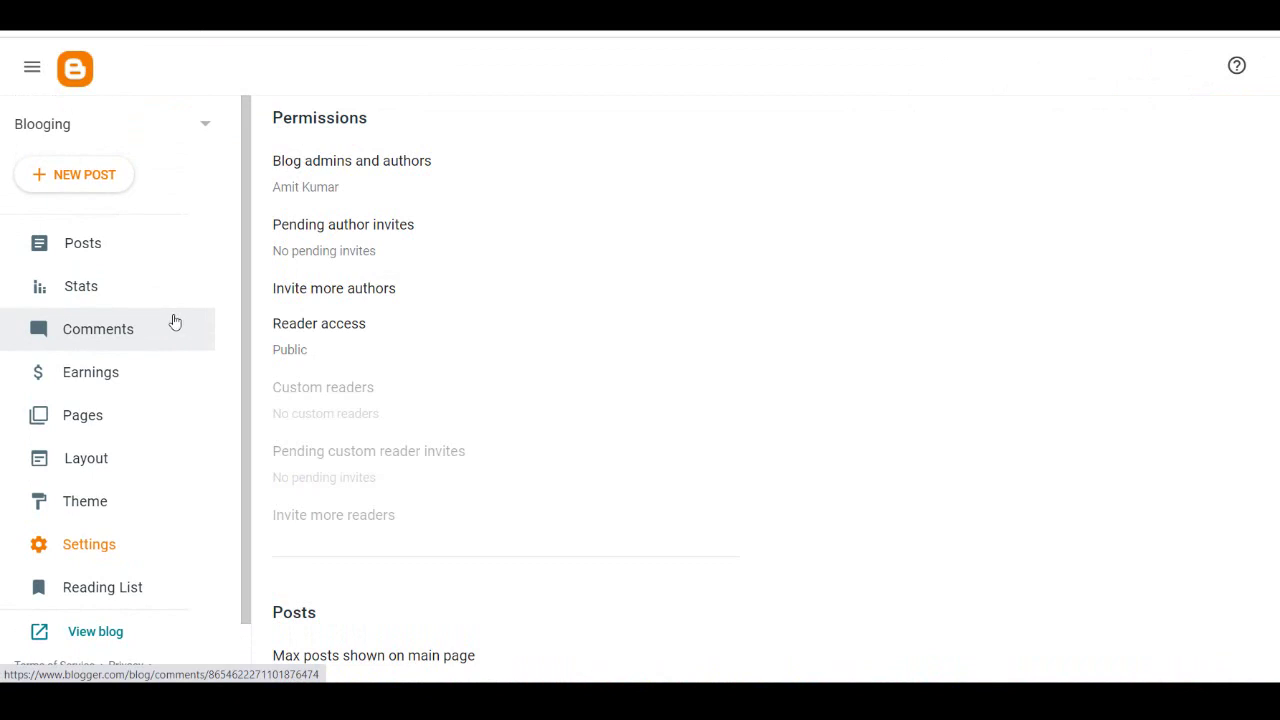
pyautogui.scroll(1, 343, 263)
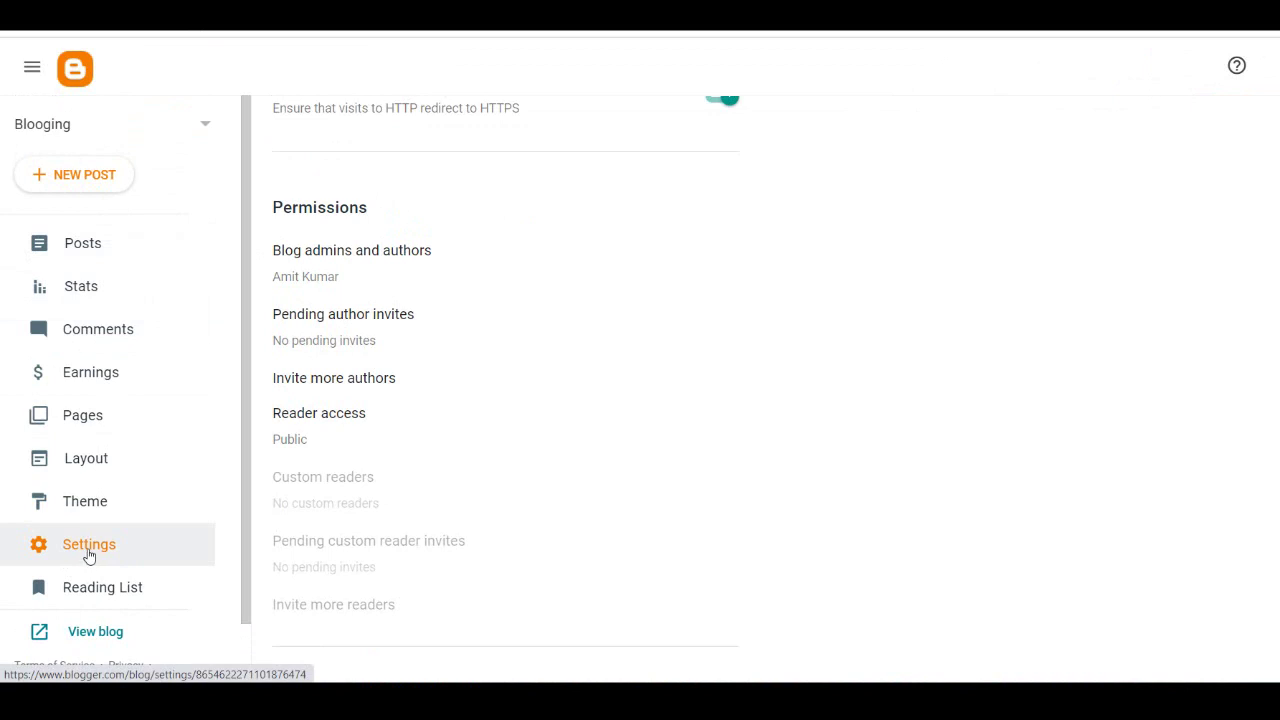
pyautogui.scroll(9, 400, 411)
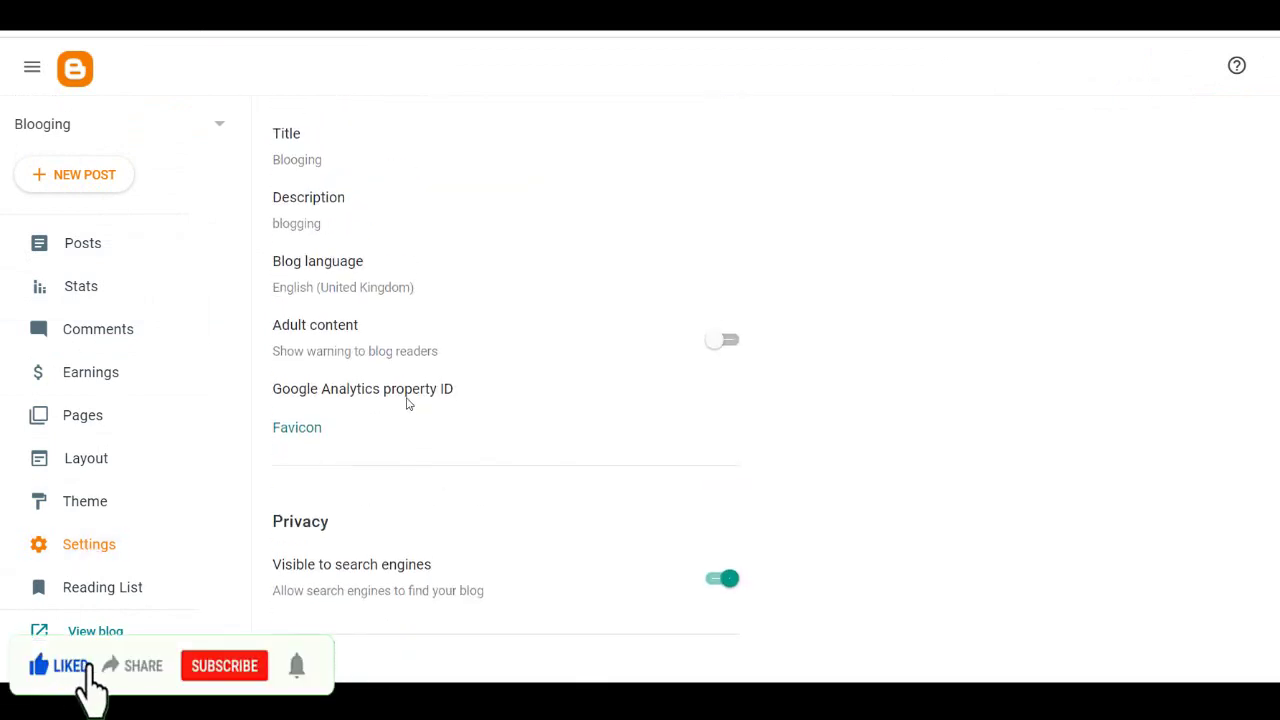
pyautogui.scroll(1, 407, 400)
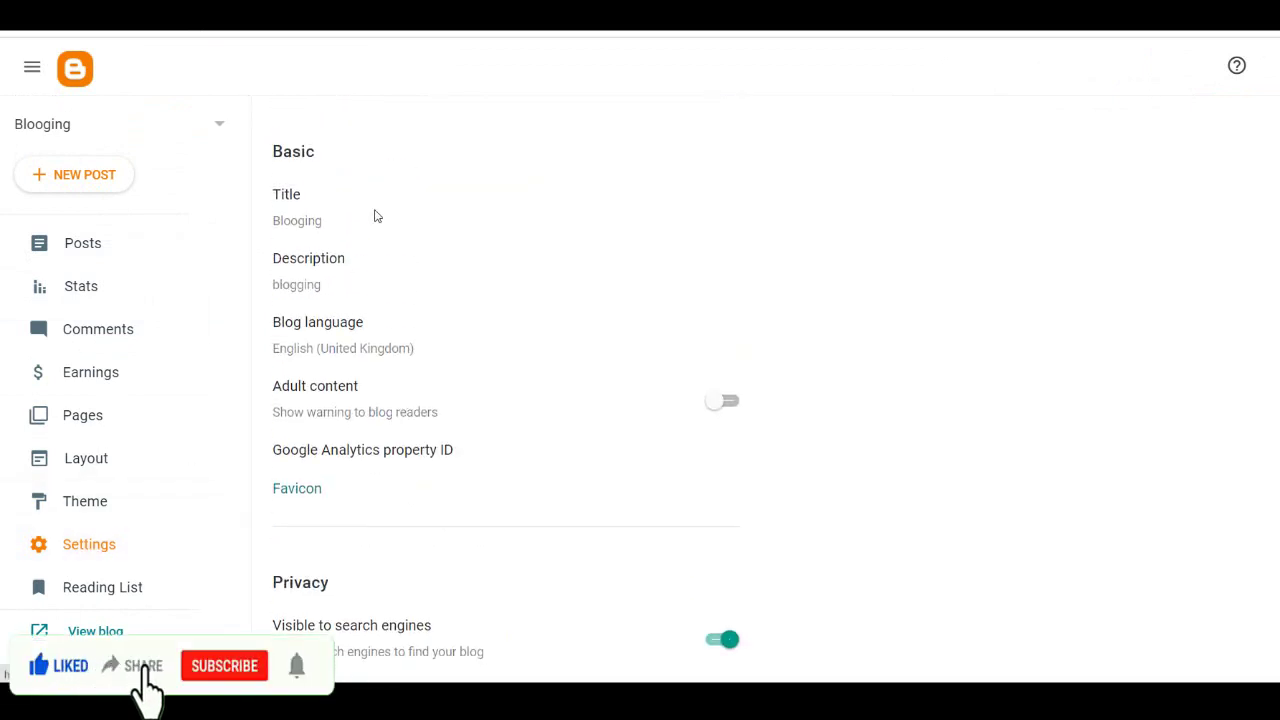
pyautogui.click(286, 207)
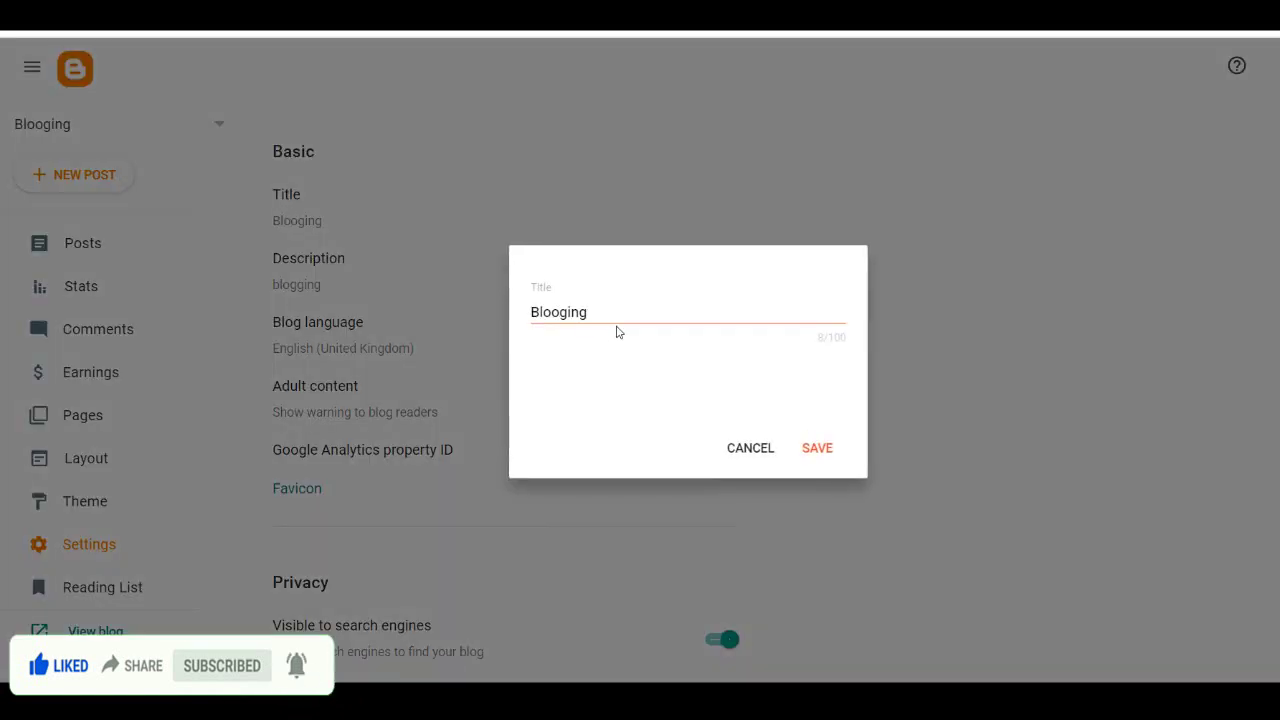
pyautogui.moveTo(614, 317); pyautogui.dragTo(452, 317)
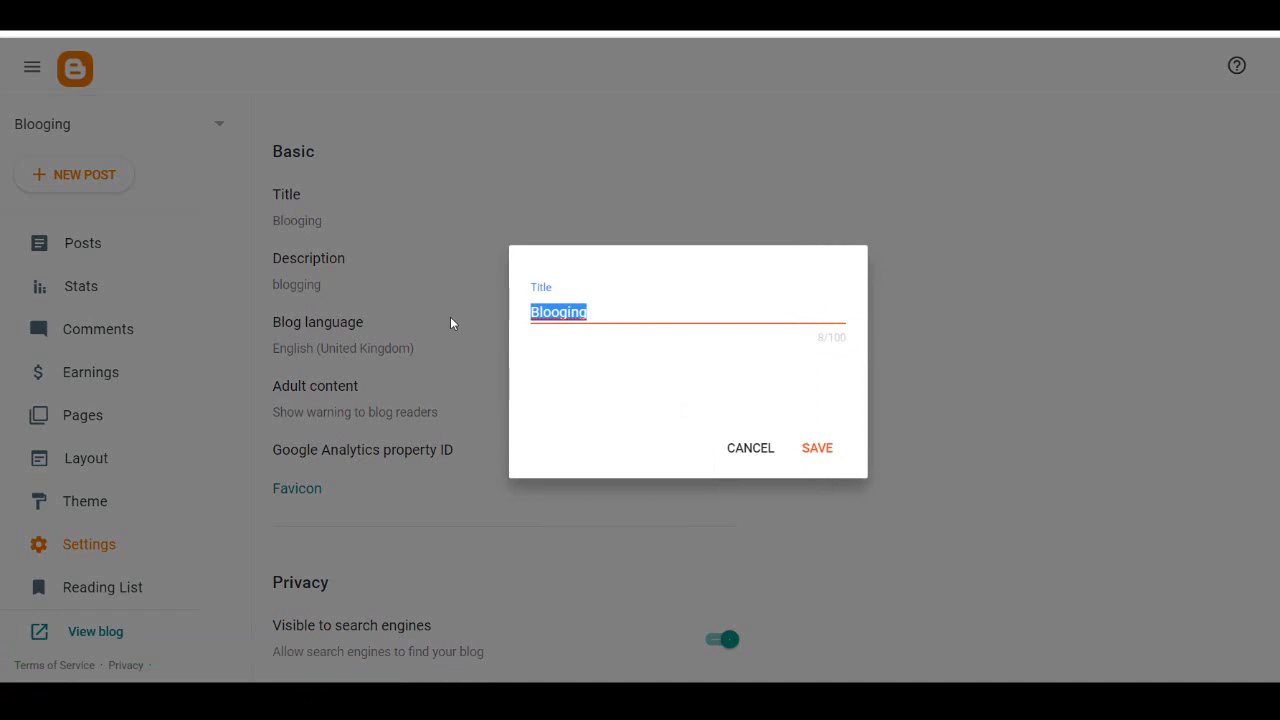
pyautogui.write('A')
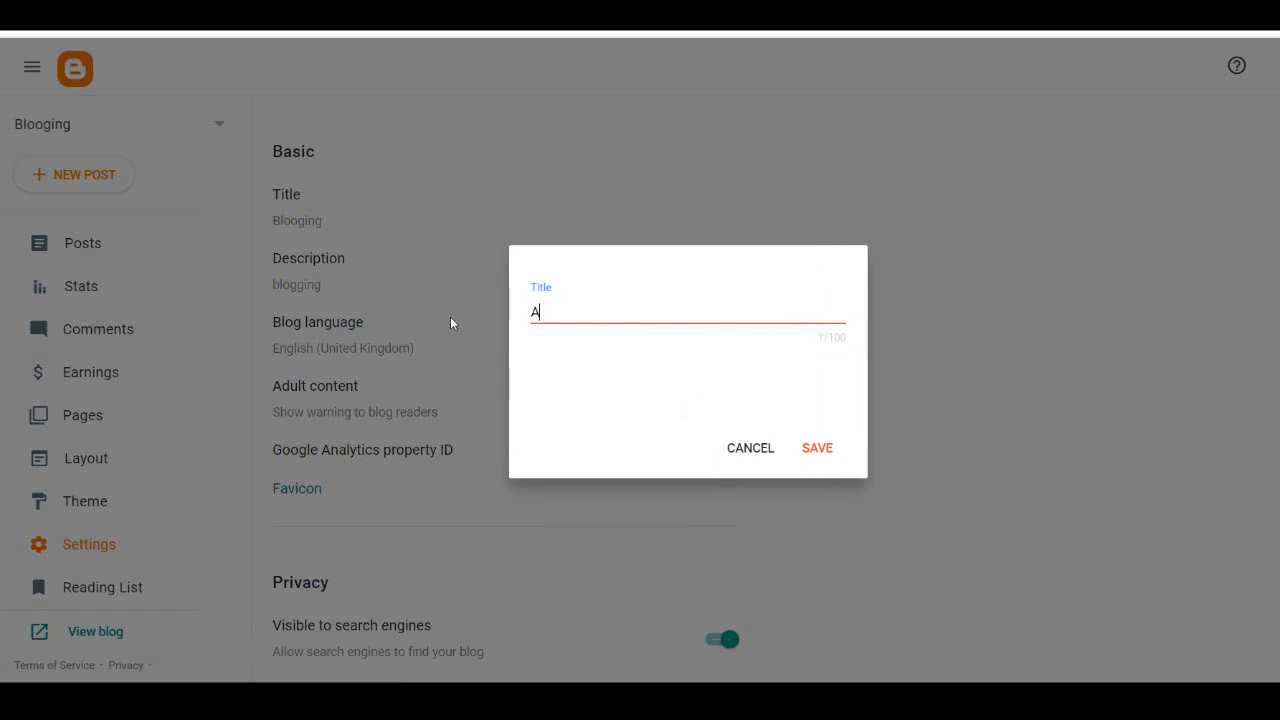
pyautogui.write('ll Hindi Me Help')
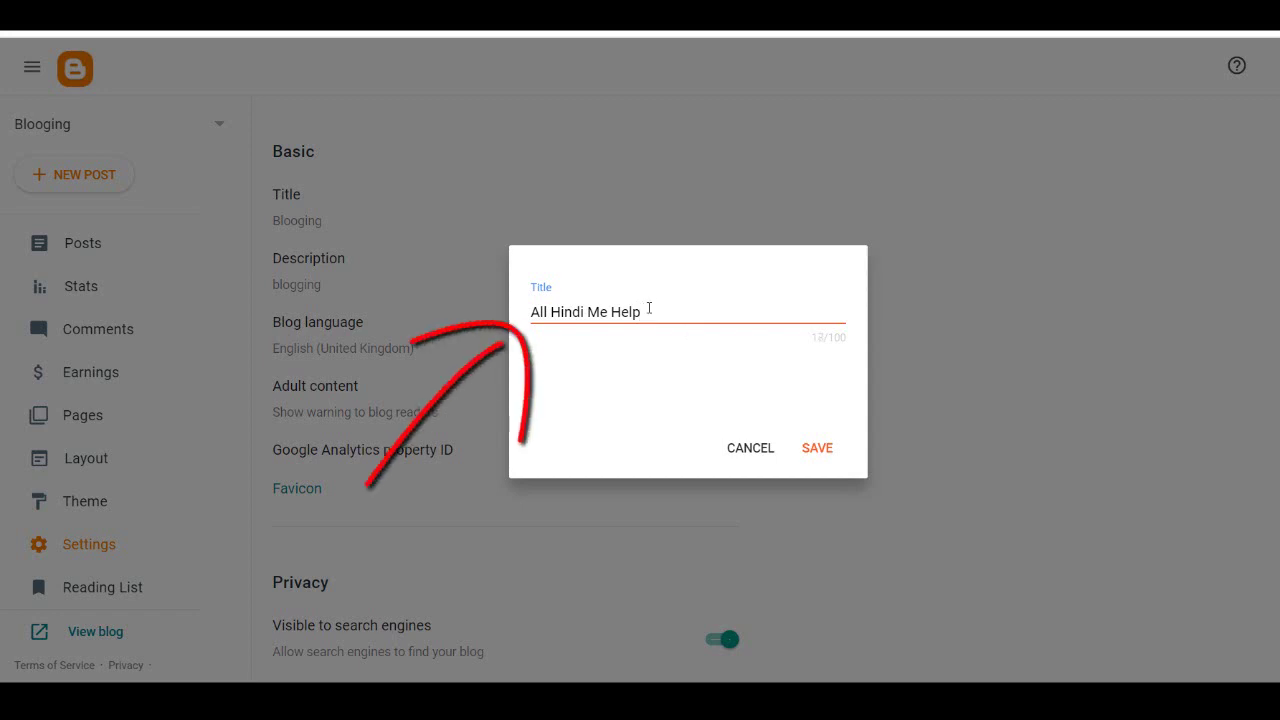
pyautogui.write('Onli')
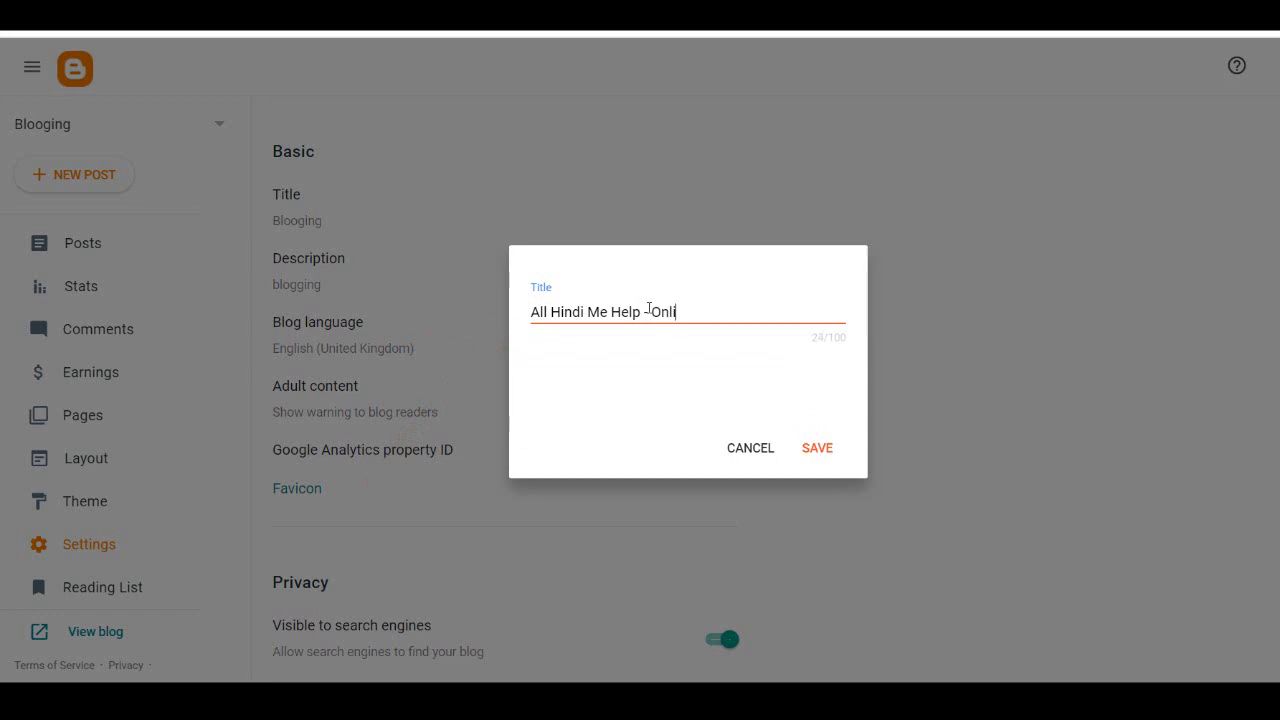
pyautogui.write('ne Internet Ki Jankar')
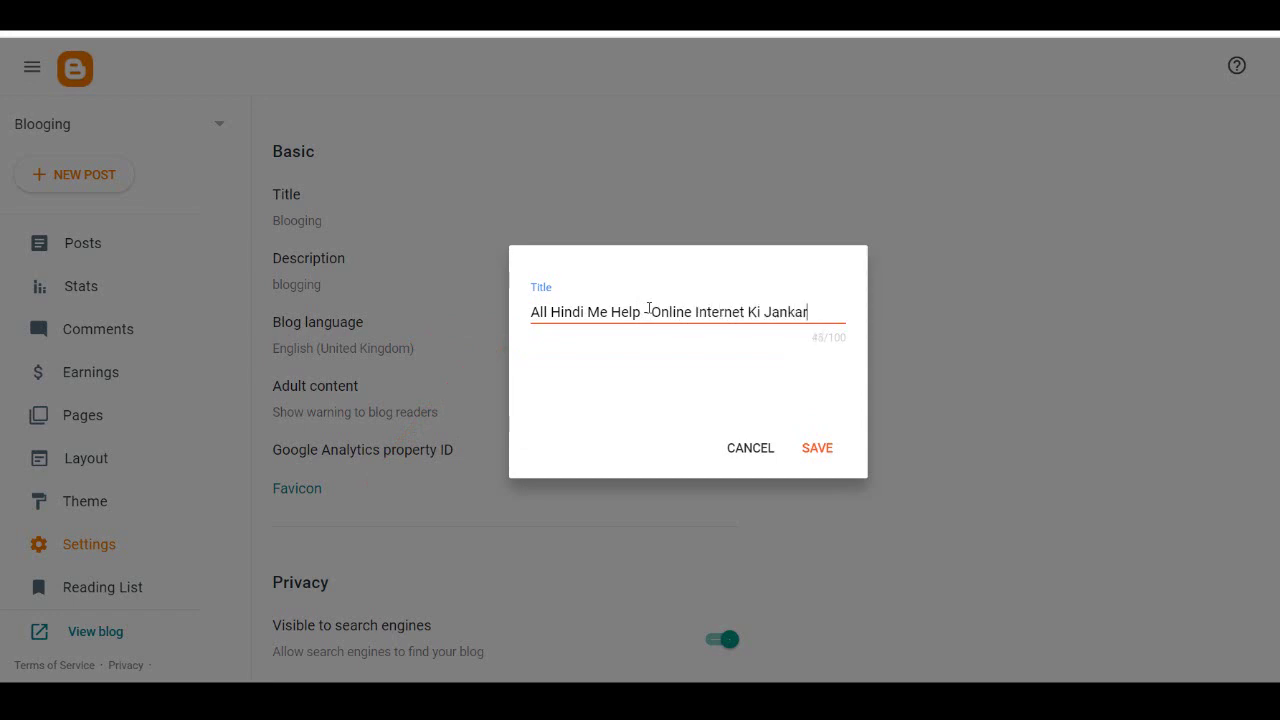
pyautogui.write('i')
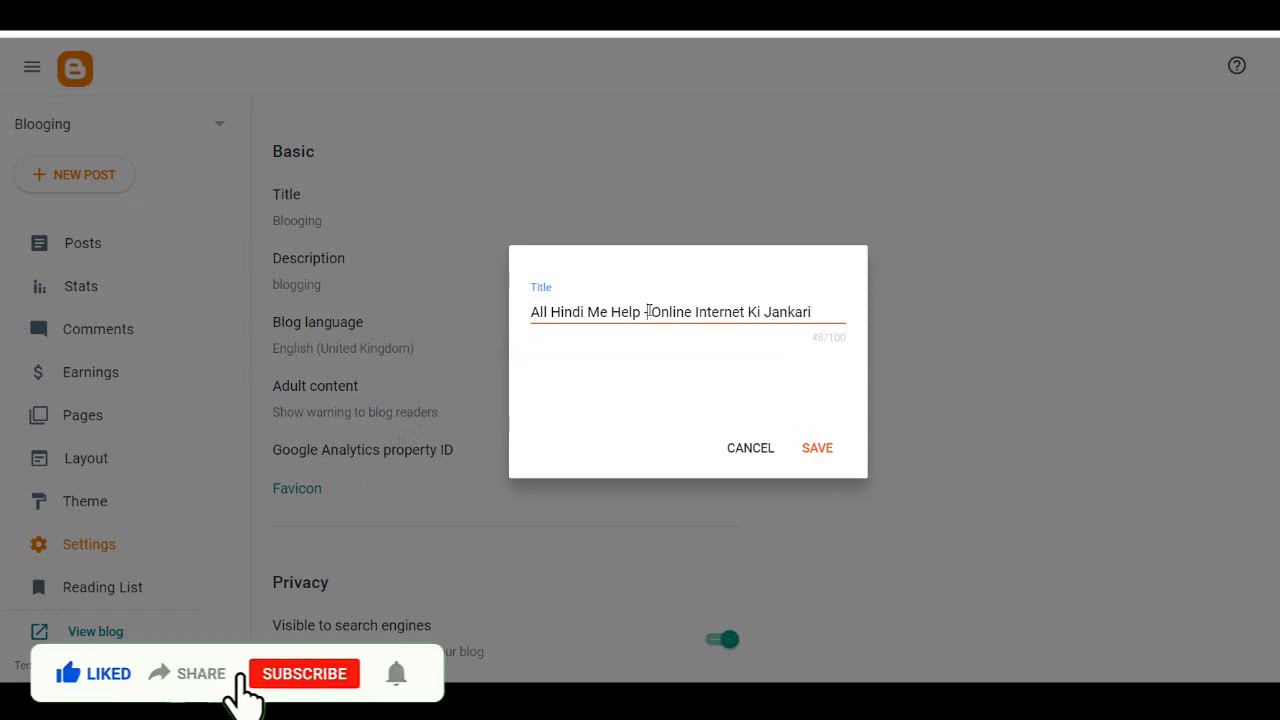
pyautogui.doubleClick(644, 311)
pyautogui.moveTo(647, 311); pyautogui.dragTo(836, 318)
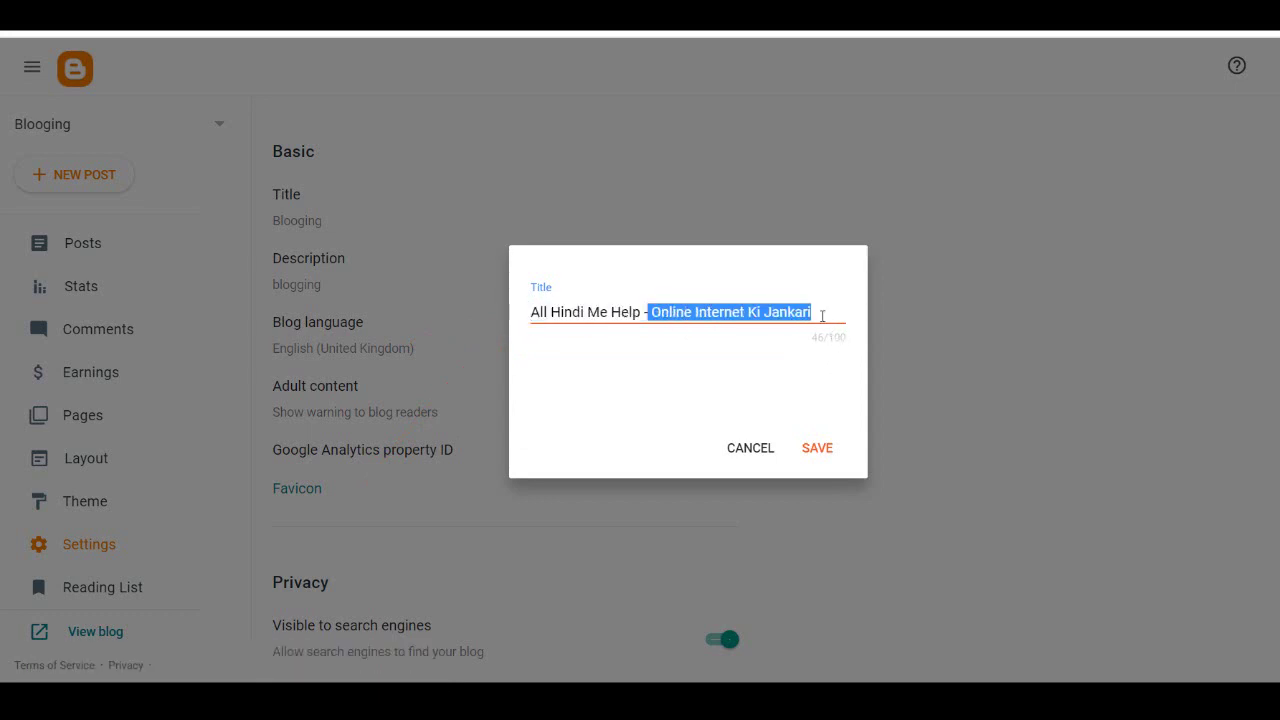
pyautogui.moveTo(822, 316); pyautogui.dragTo(534, 311)
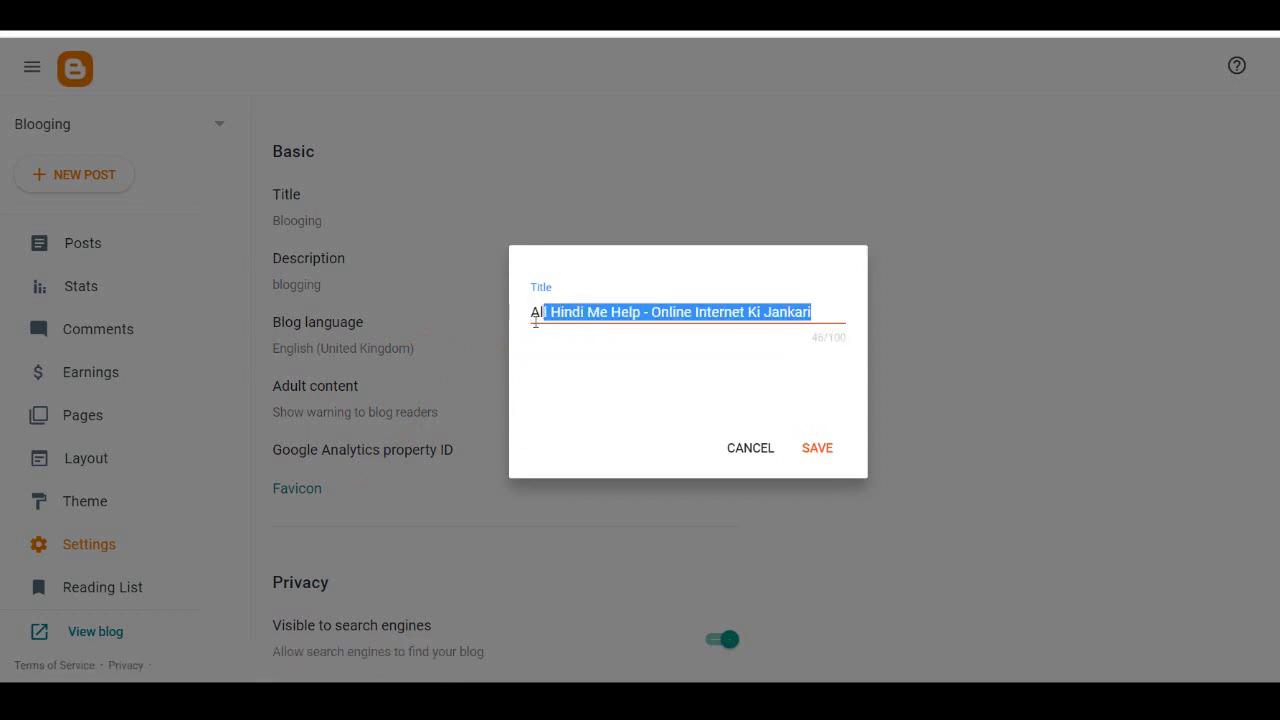
pyautogui.click(820, 452)
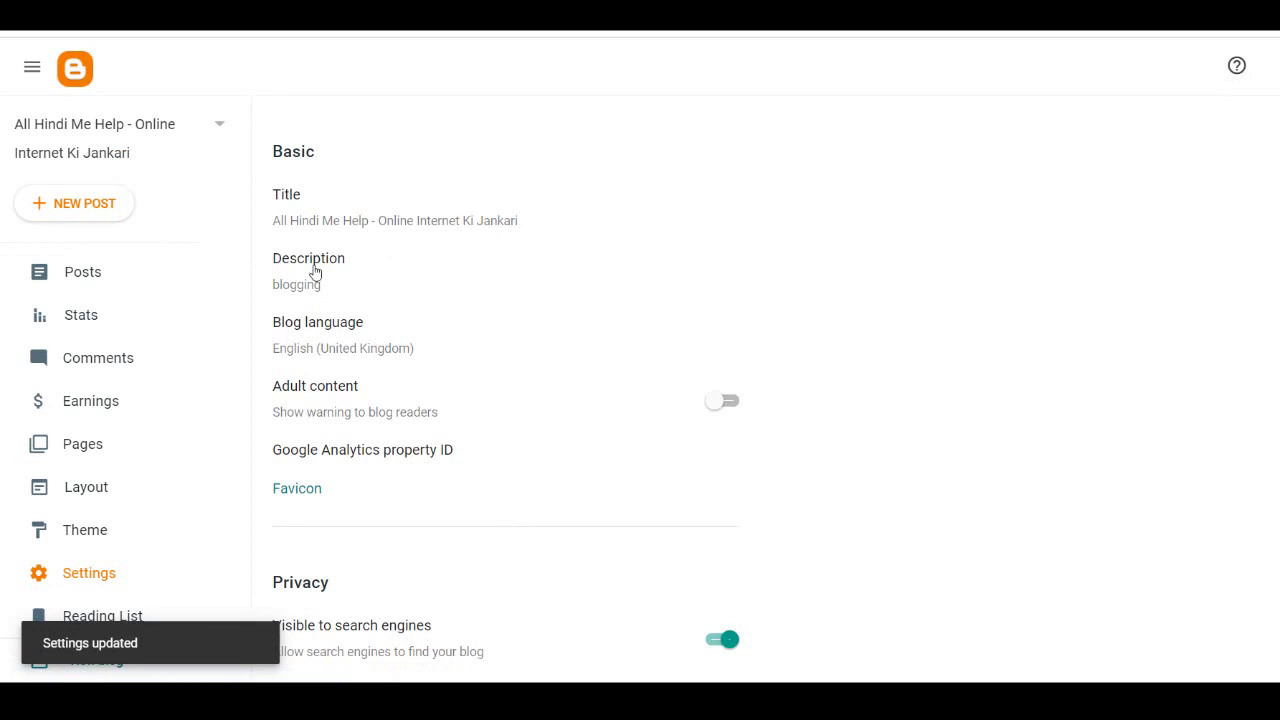
# Step: Reopen the blog title and remove the spaces within the site name so it reads "AllHindiMeHelp - Online Internet Ki Jankari"
pyautogui.click(371, 218)
pyautogui.click(612, 313)
pyautogui.hotkey('ctrl', 'a')
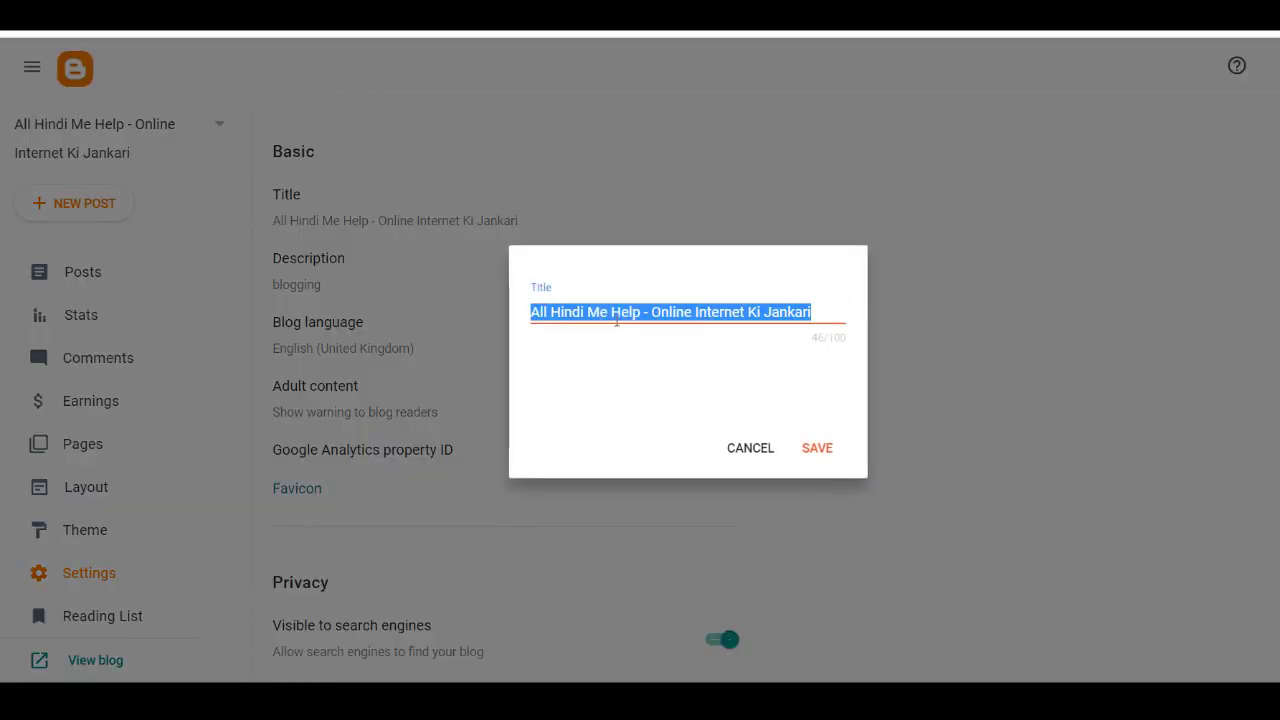
pyautogui.rightClick(619, 315)
pyautogui.click(595, 350)
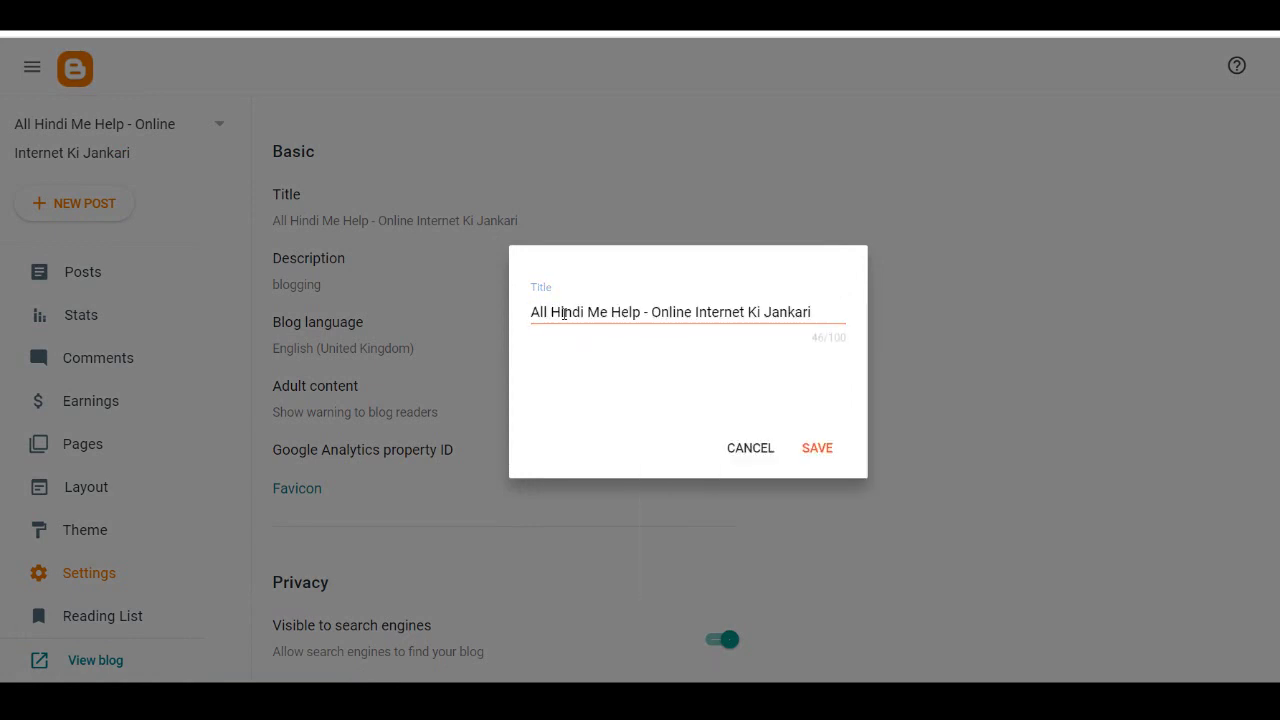
pyautogui.click(554, 314)
pyautogui.press('BackSpace')
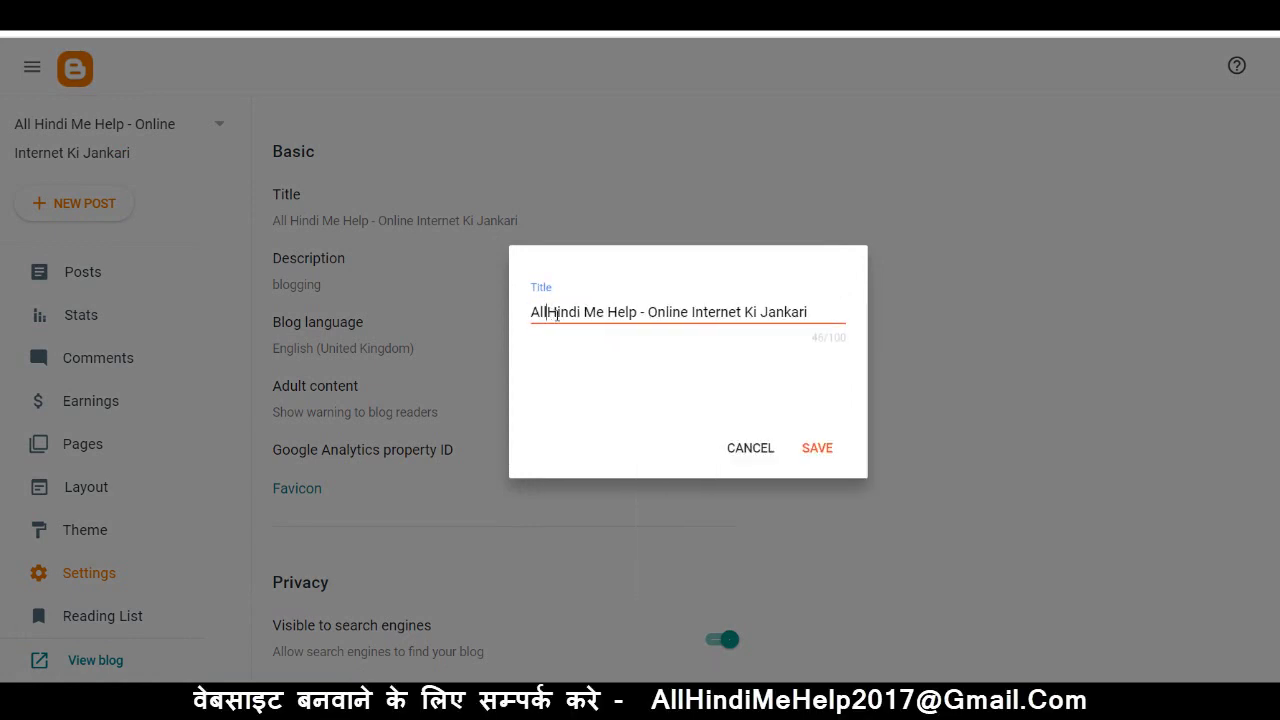
pyautogui.click(583, 312)
pyautogui.press('BackSpace')
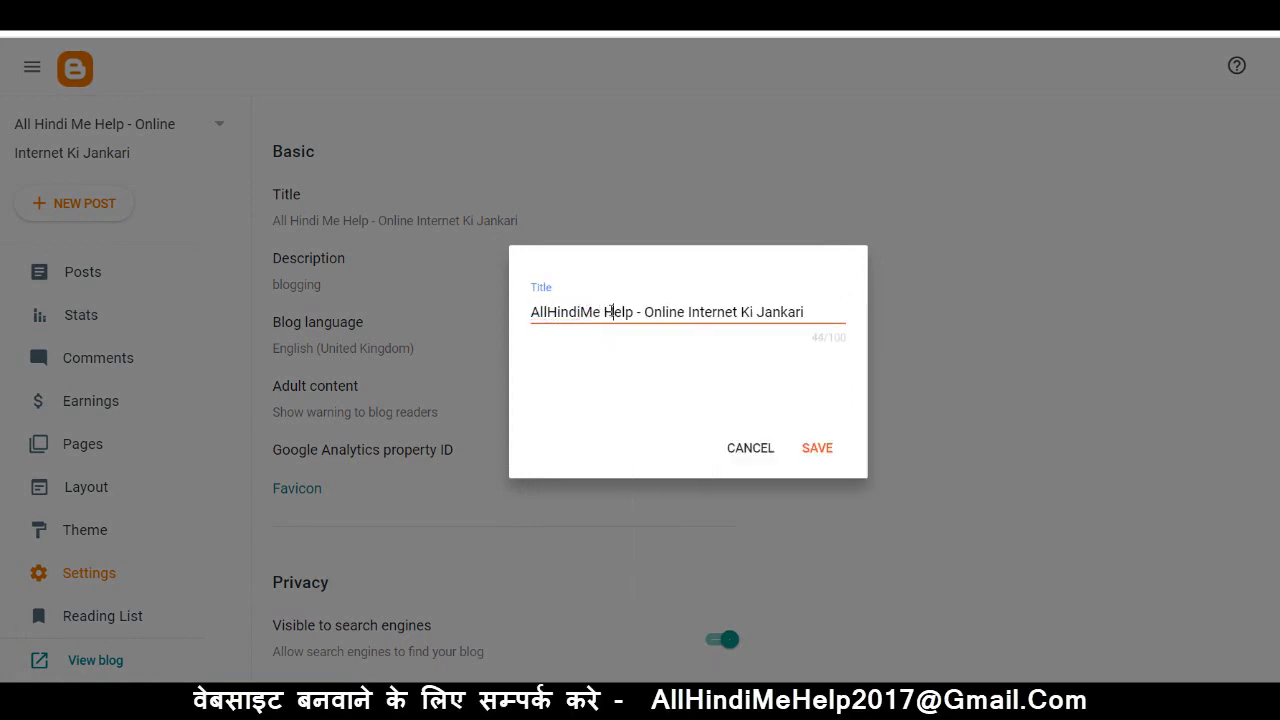
pyautogui.click(606, 313)
pyautogui.press('BackSpace')
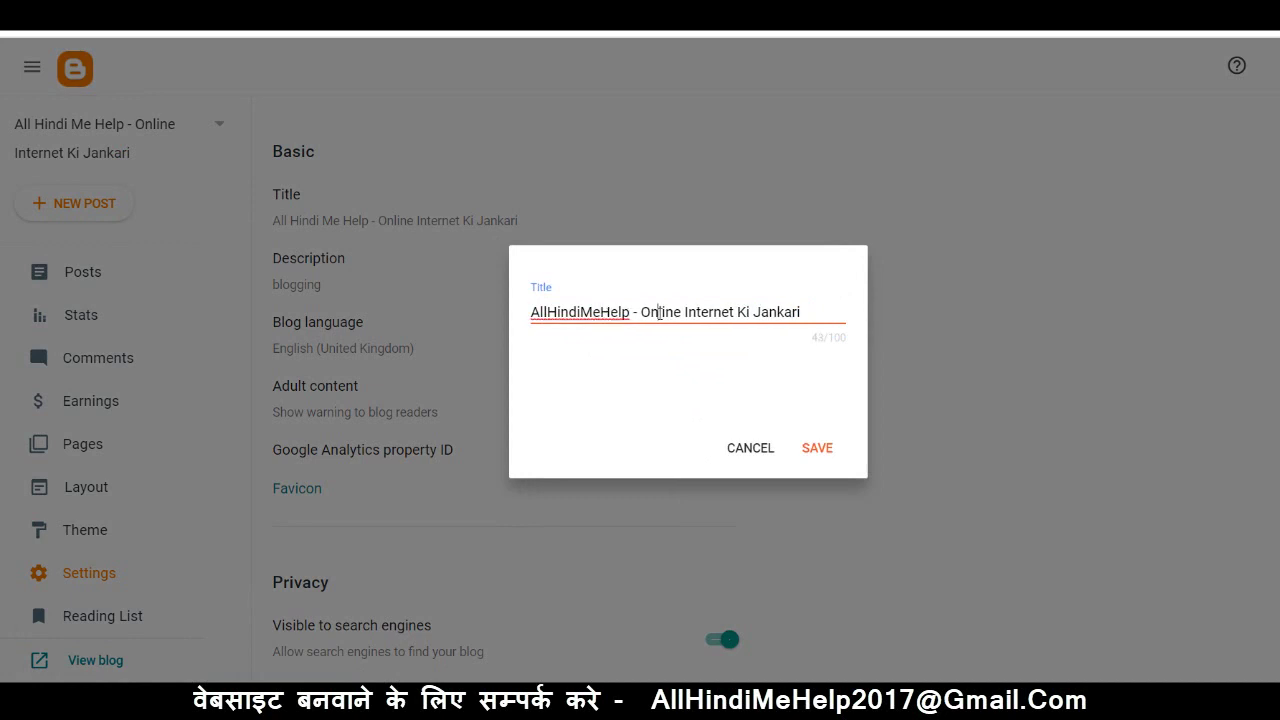
# Step: Copy the full edited title text and save the blog title
pyautogui.doubleClick(655, 313)
pyautogui.click(654, 313)
pyautogui.tripleClick(652, 312)
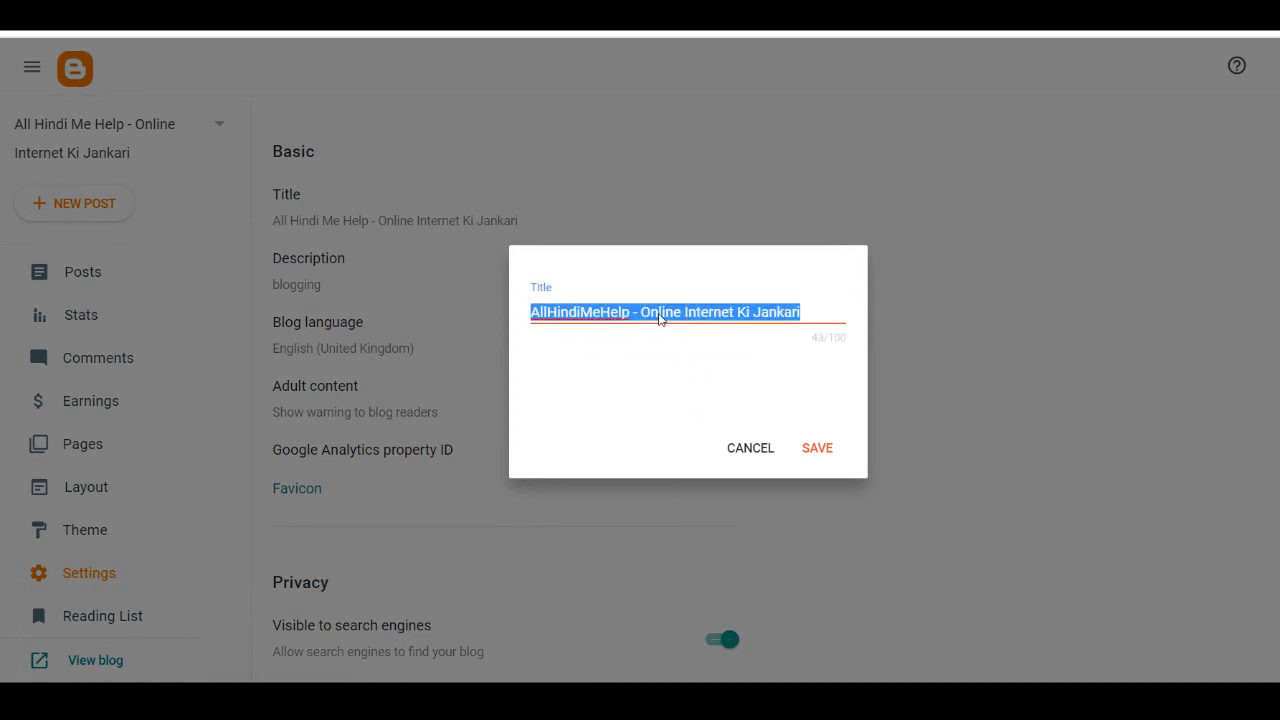
pyautogui.rightClick(658, 318)
pyautogui.click(694, 379)
pyautogui.click(671, 316)
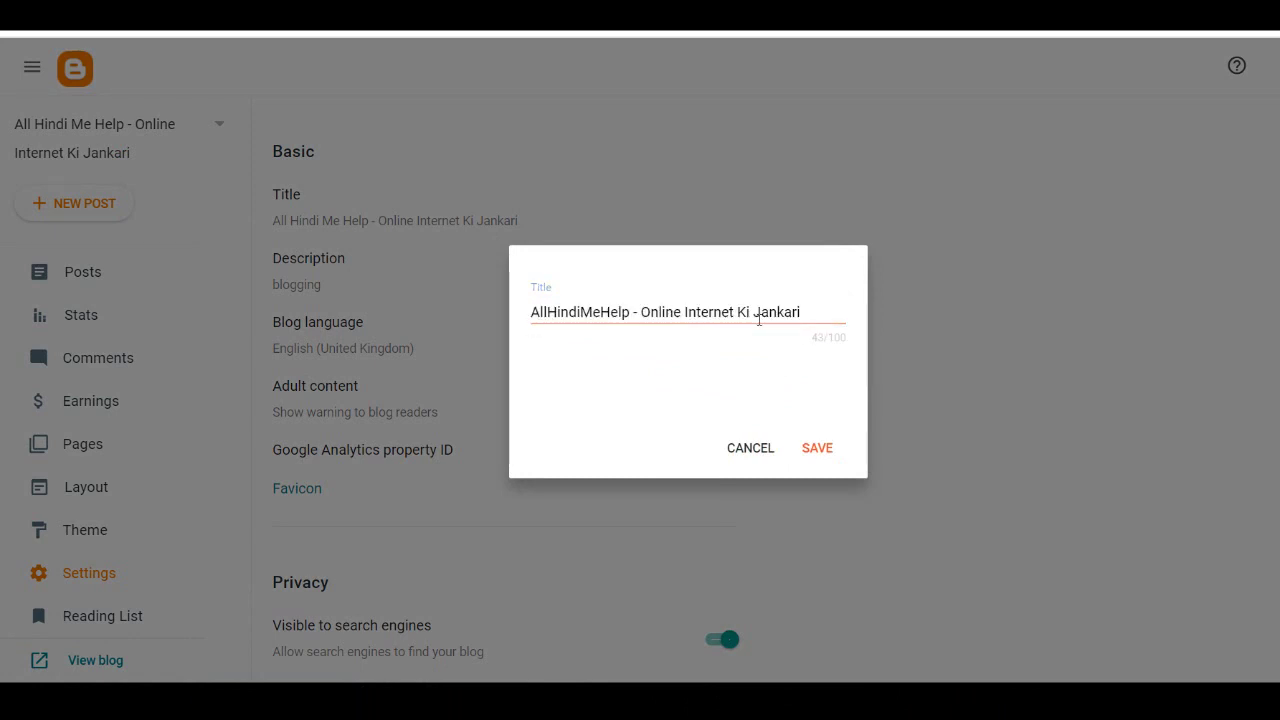
pyautogui.click(816, 448)
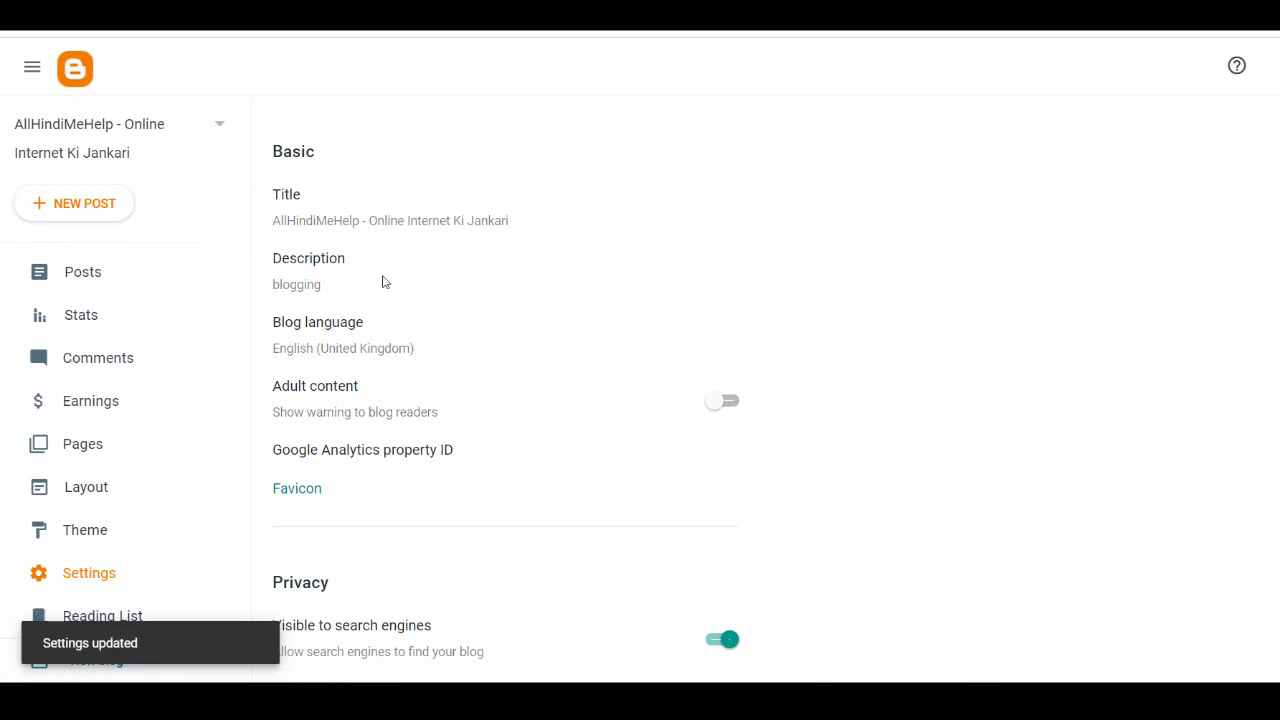
# Step: Replace the blog description with the copied title text "AllHindiMeHelp - Online Internet Ki Jankari"
pyautogui.click(381, 281)
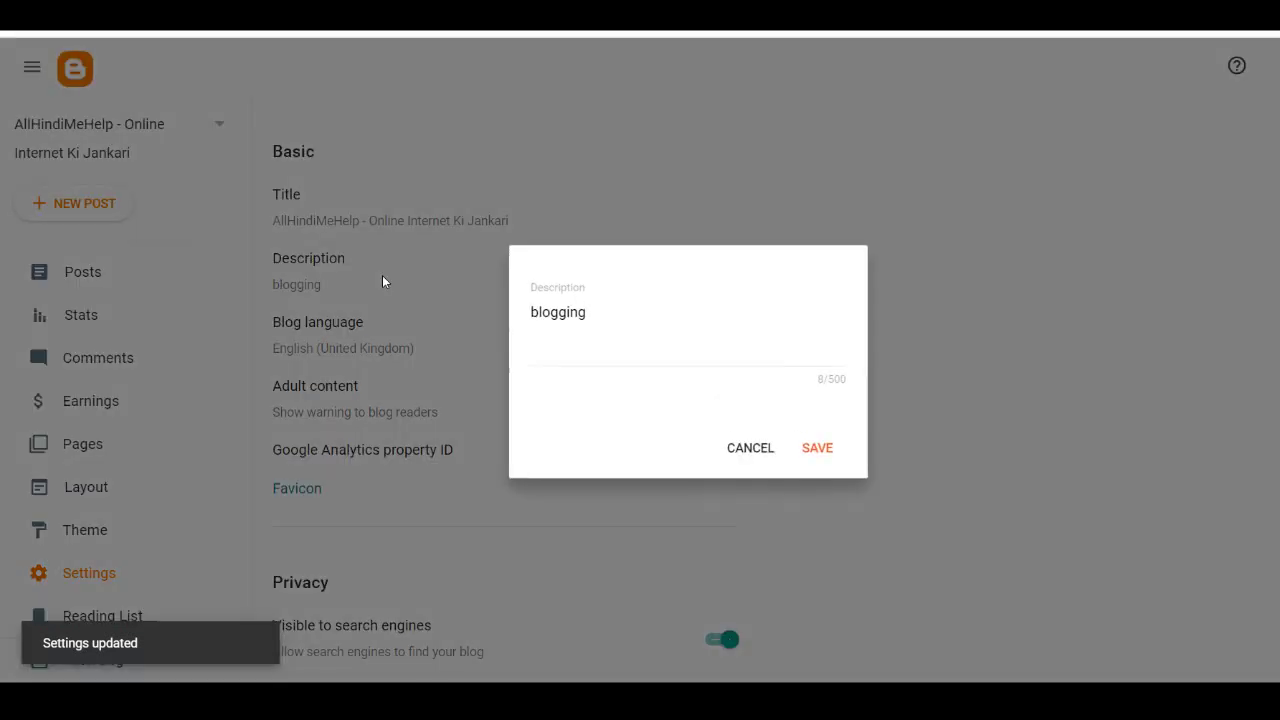
pyautogui.click(614, 351)
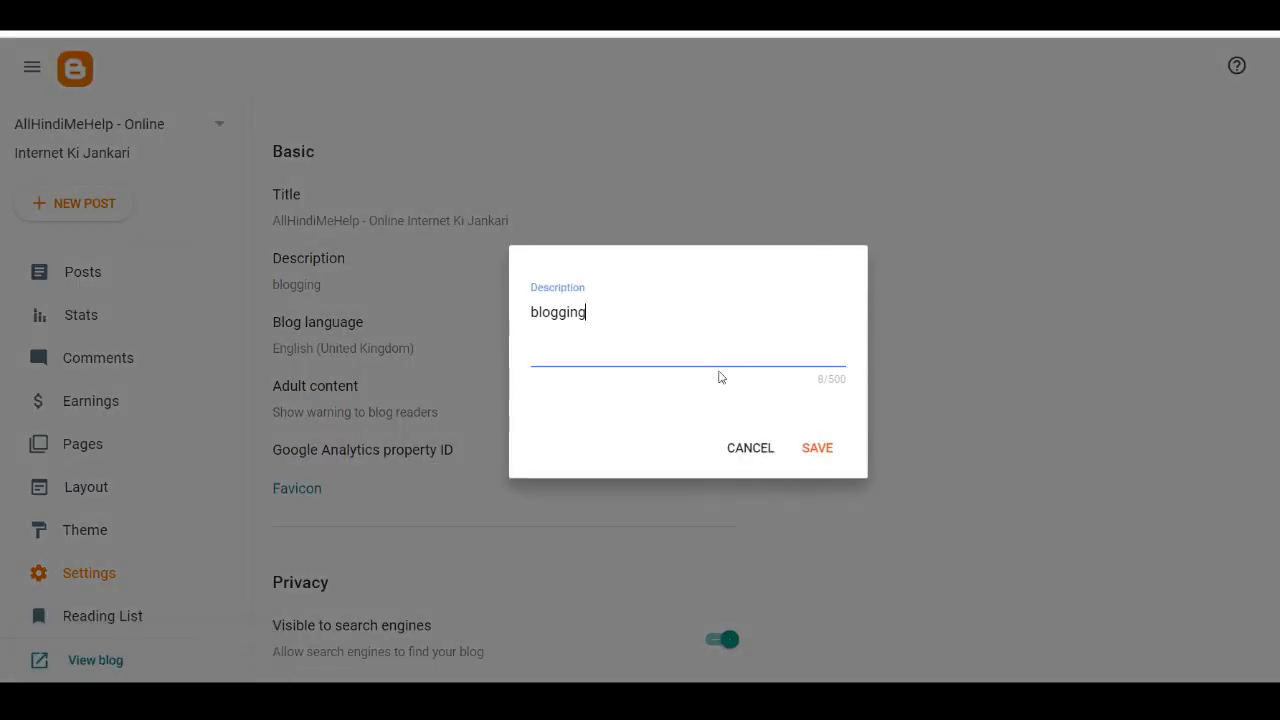
pyautogui.moveTo(620, 320); pyautogui.dragTo(517, 320)
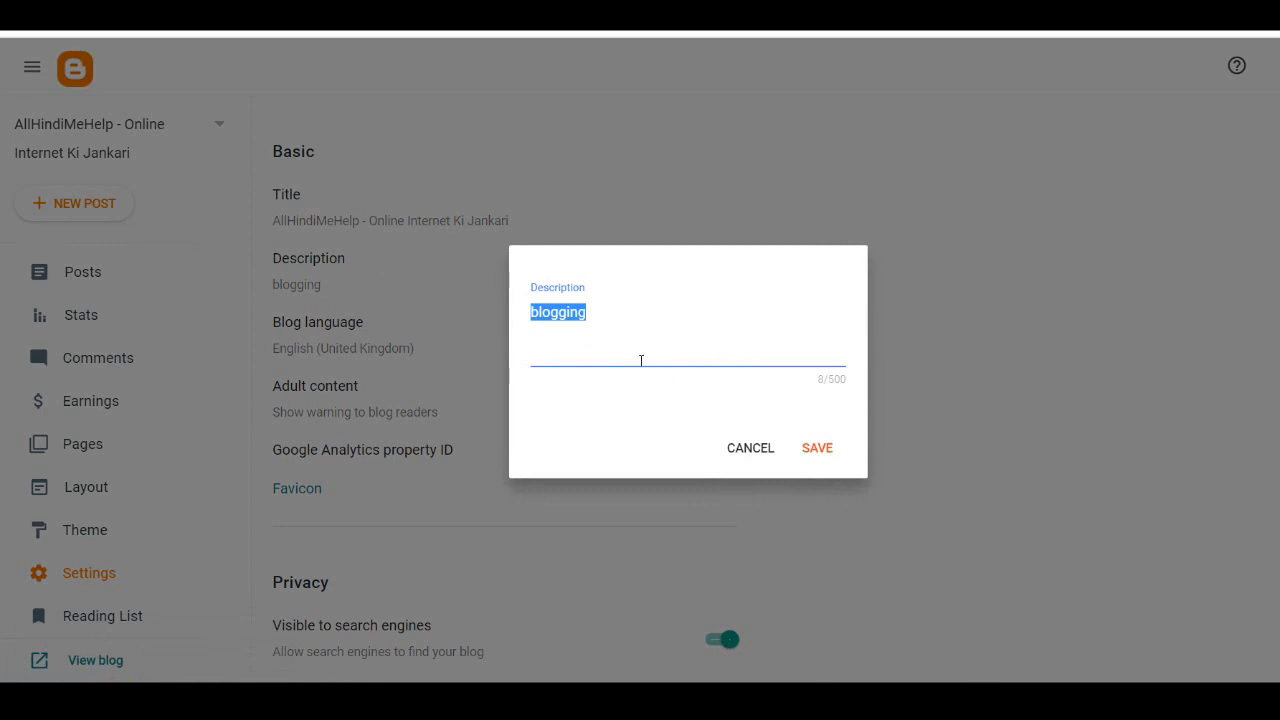
pyautogui.hotkey('ctrl', 'v')
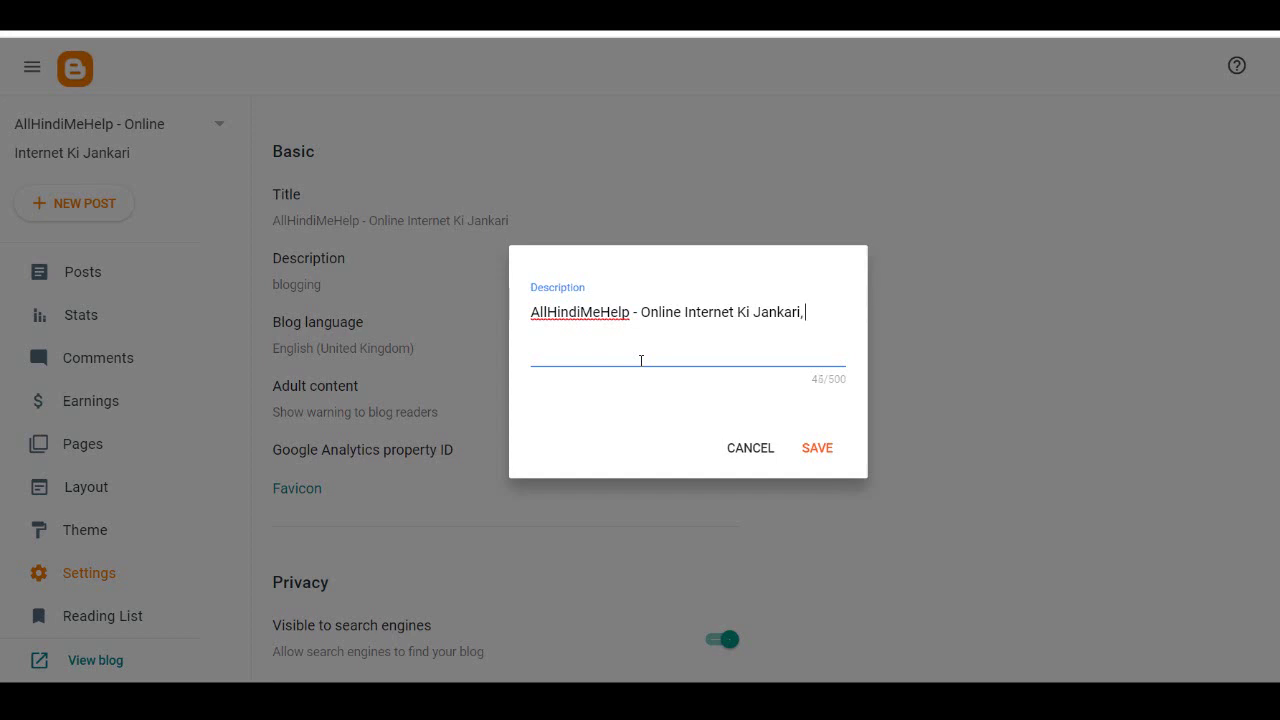
# Step: Extend the blog description with the keywords "Blogging in Hindi, SEO, Make Money Online, Google Adsense"
pyautogui.write(', Blogging in Hindi, SEO')
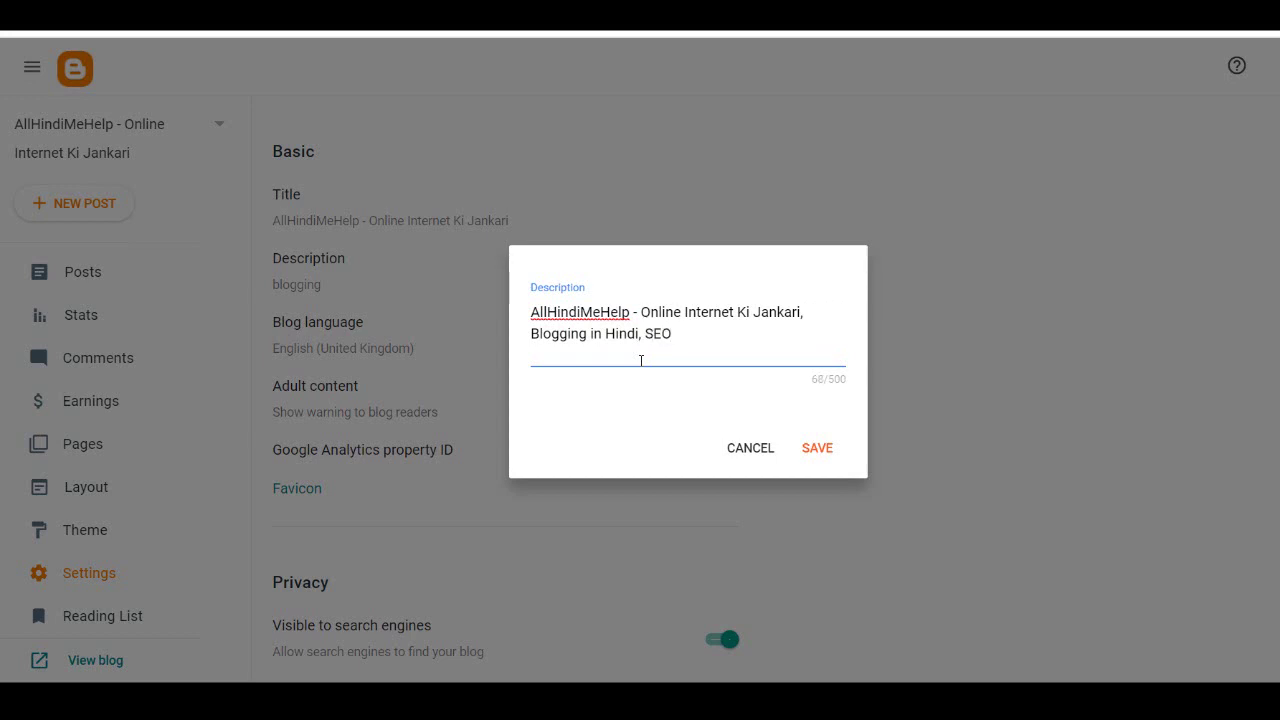
pyautogui.write(', mAK')
pyautogui.press('BackSpace')
pyautogui.write('Make Money Online ')
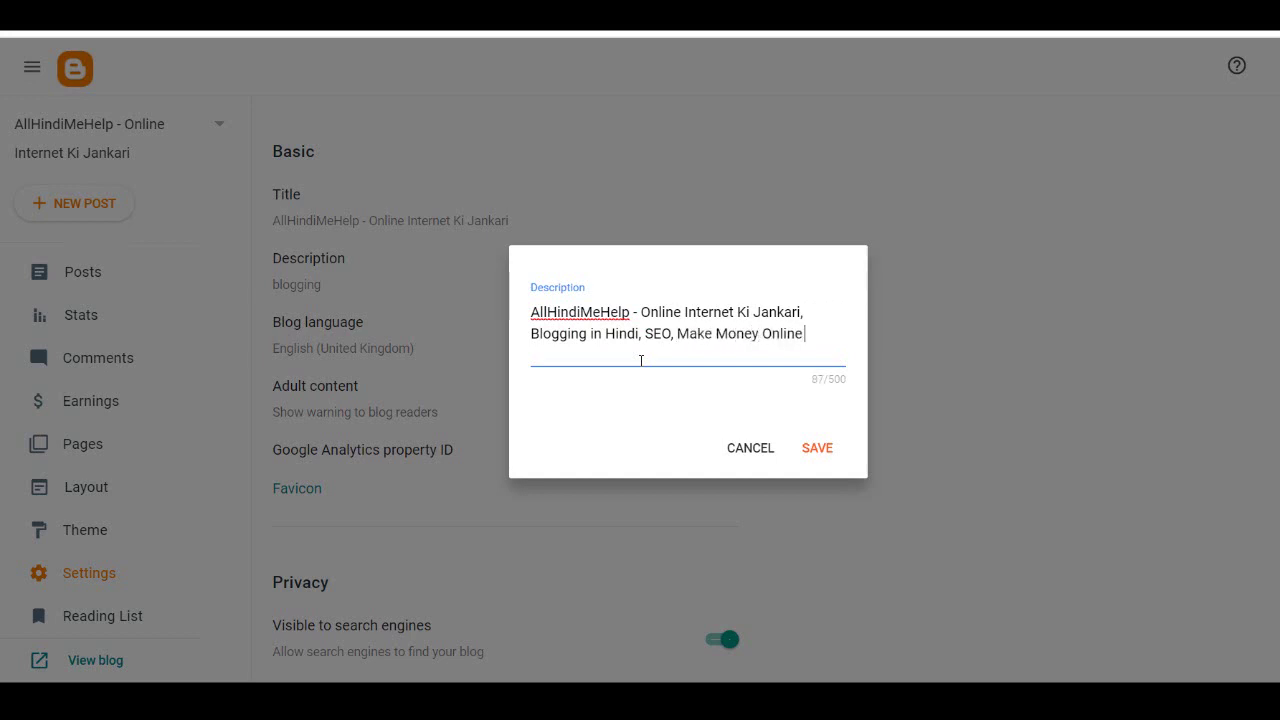
pyautogui.write(' Google Adsense')
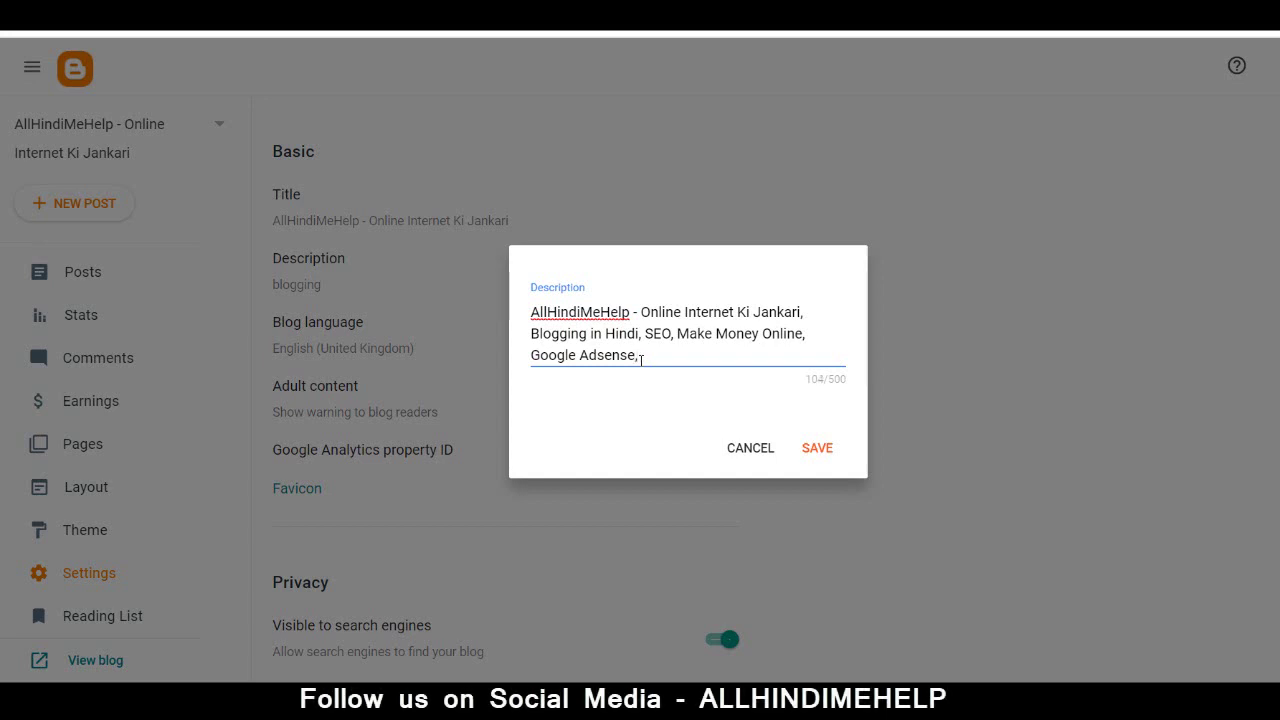
# Step: Finish the description with "Tips and Tricks, YouTube, Paise Kaise Kamaye and more info..", correcting the spelling and spacing of the ending
pyautogui.write(', Tips and T')
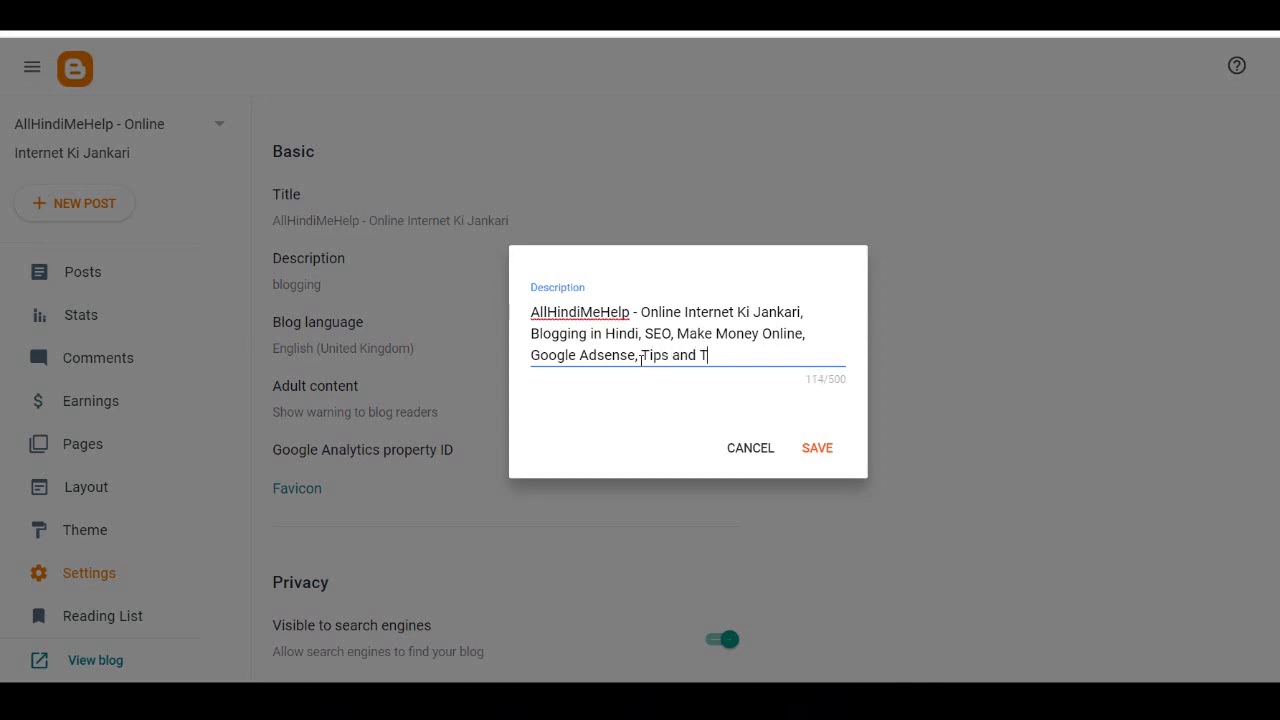
pyautogui.write('ricks,')
pyautogui.write('YouTube, Pa')
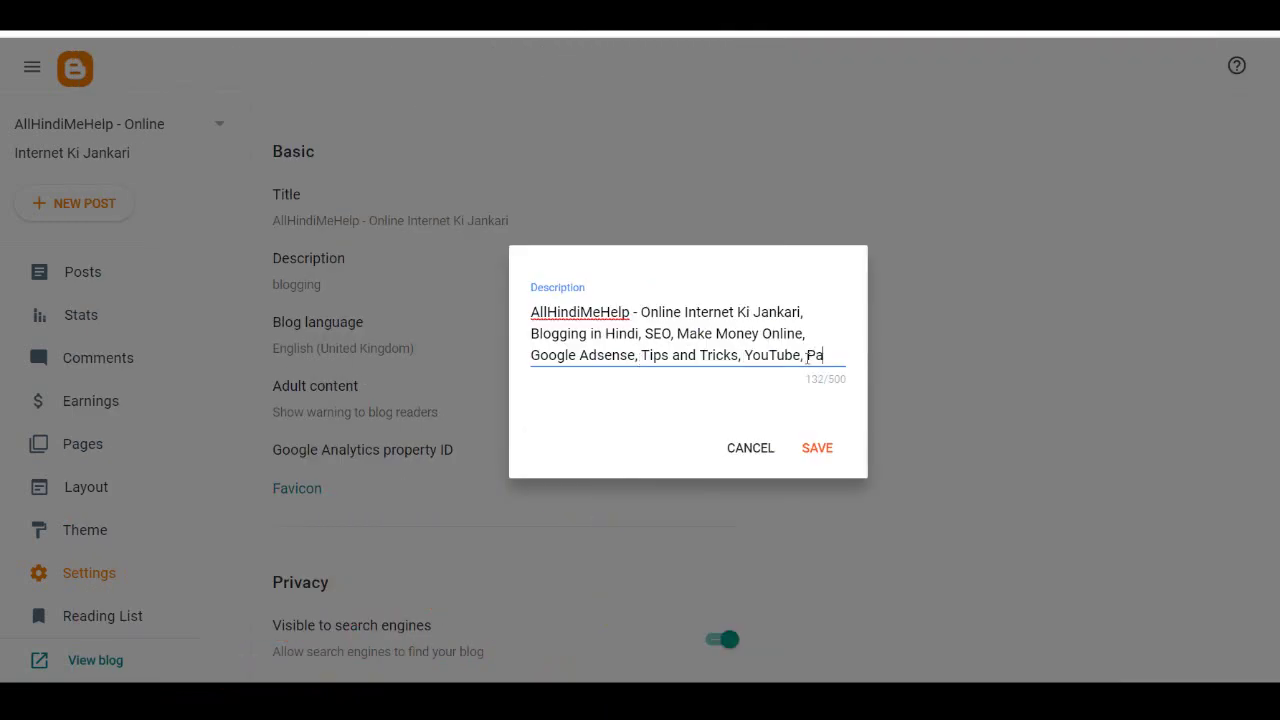
pyautogui.write('ise Kaise ')
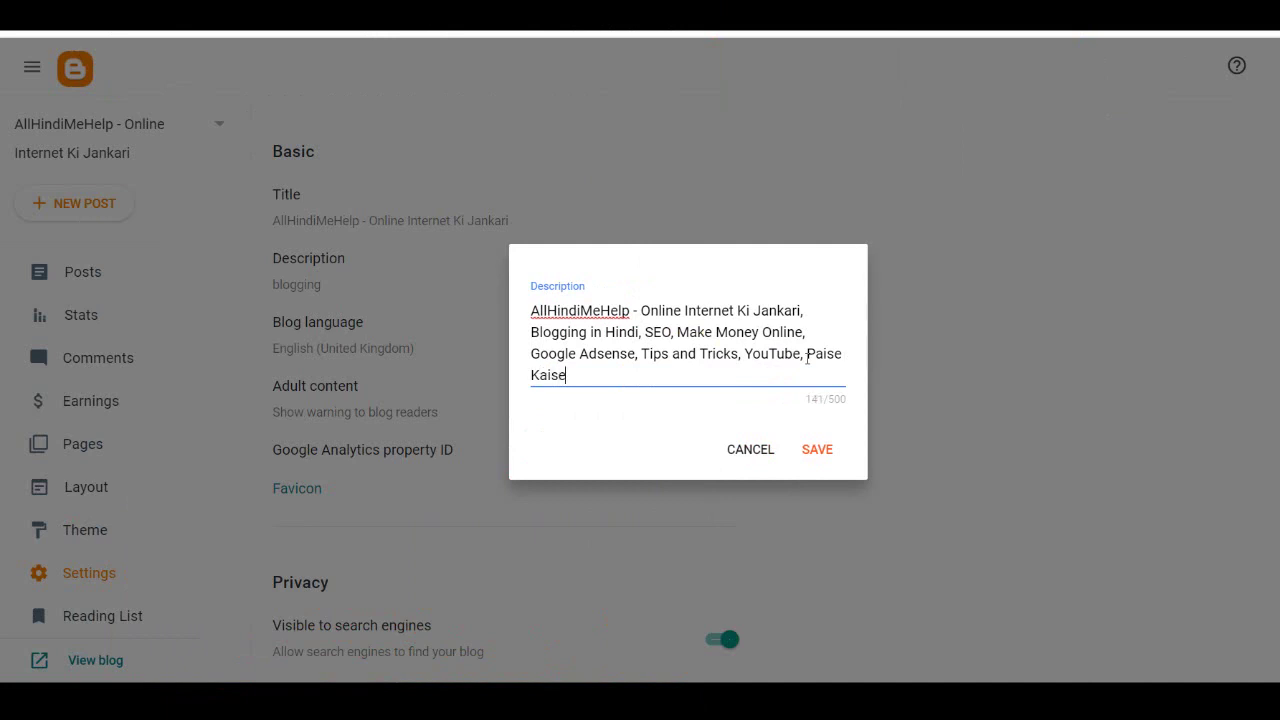
pyautogui.write('Kmayeand more infio')
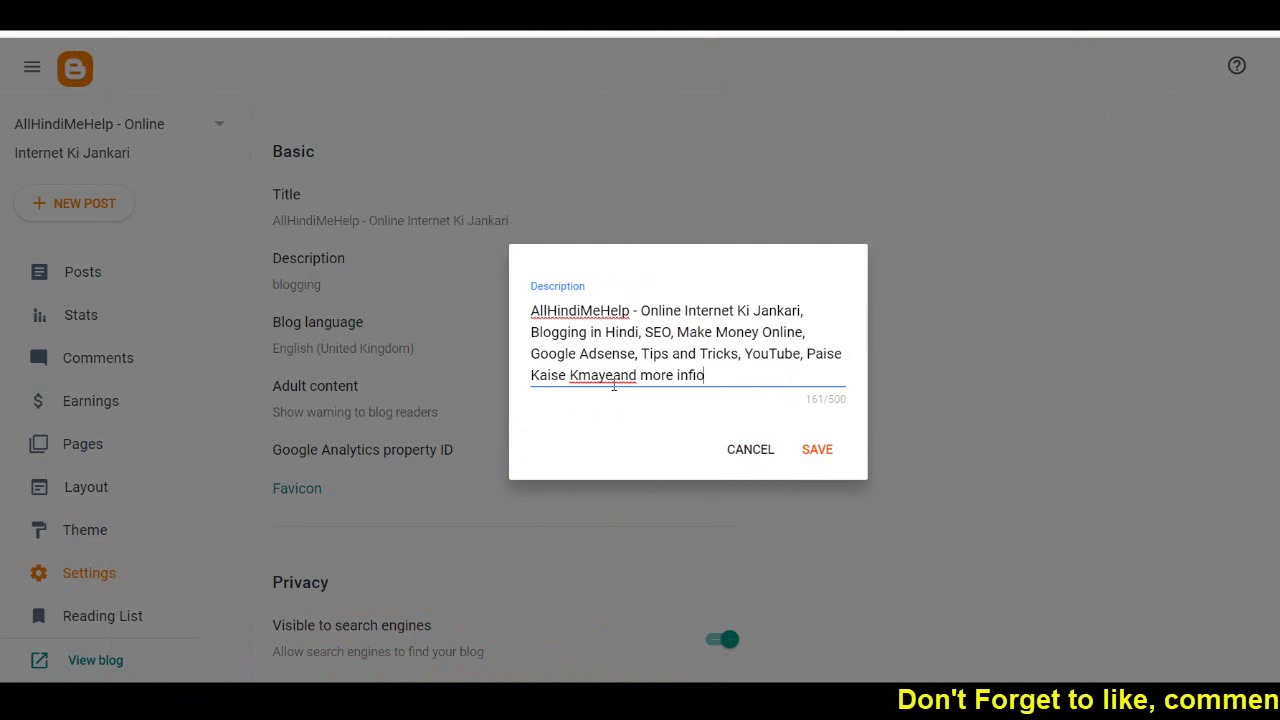
pyautogui.write('.')
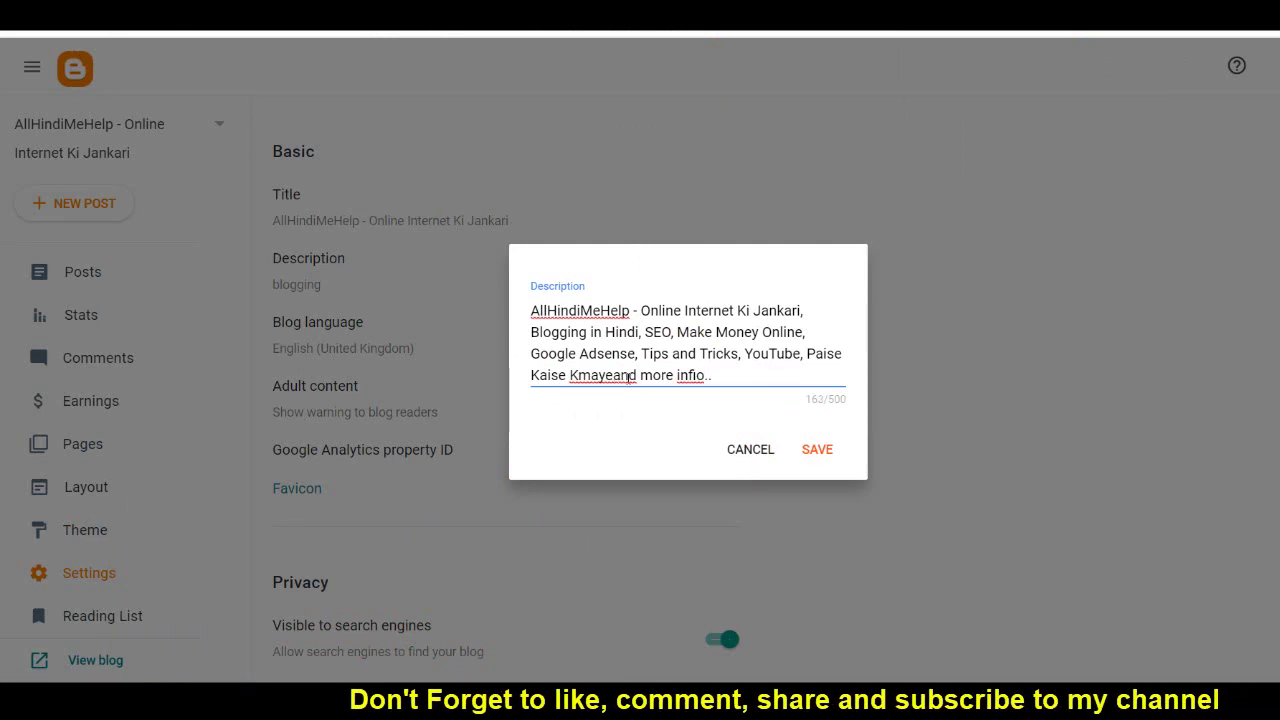
pyautogui.rightClick(688, 375)
pyautogui.click(700, 393)
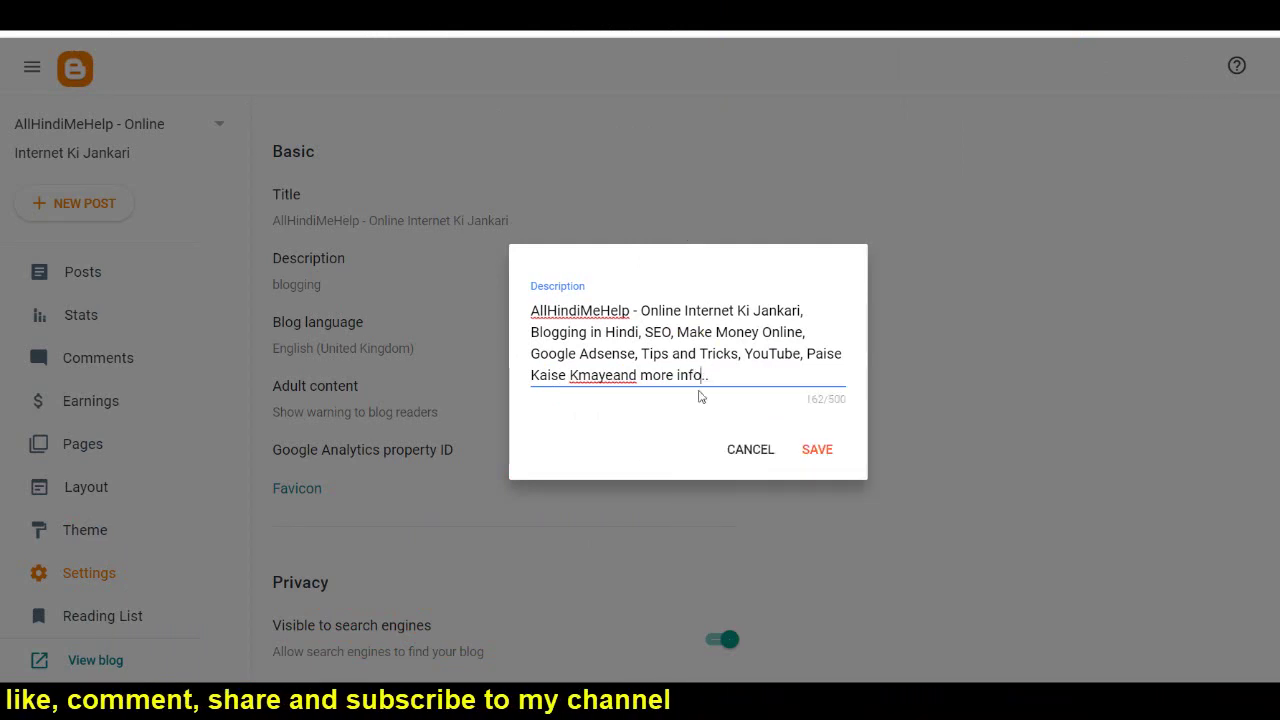
pyautogui.click(612, 375)
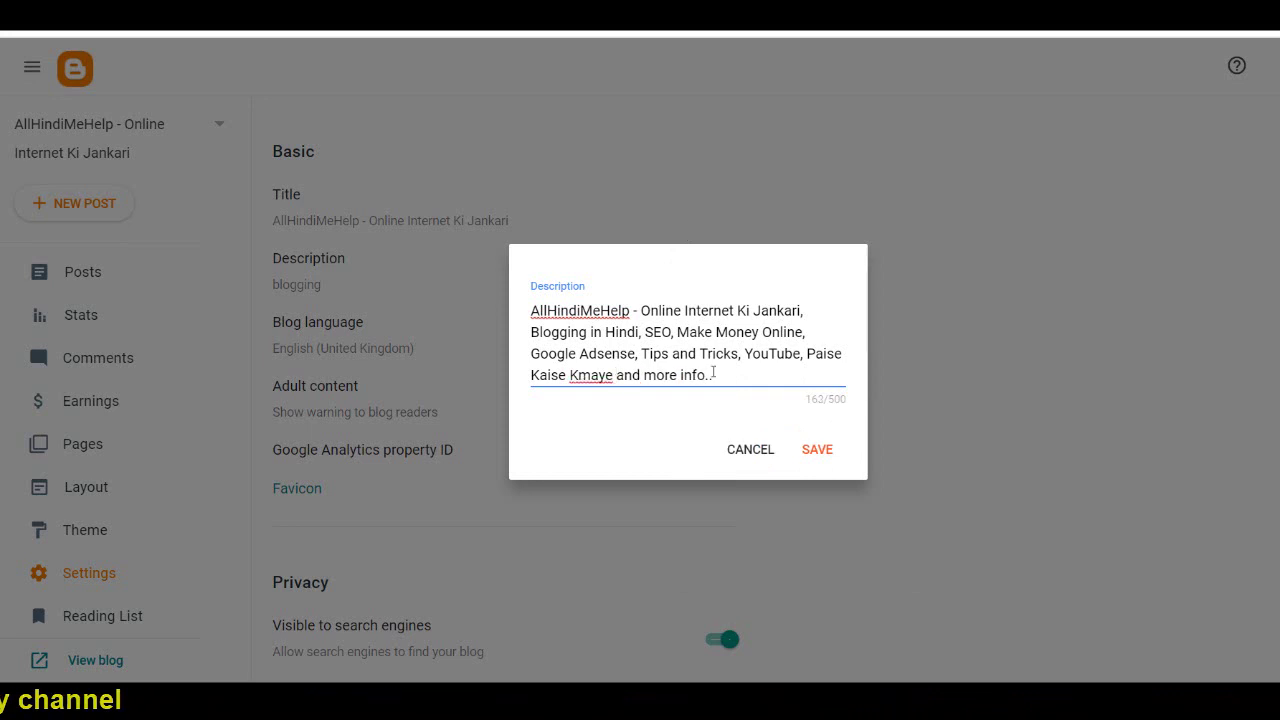
pyautogui.rightClick(588, 375)
pyautogui.click(630, 386)
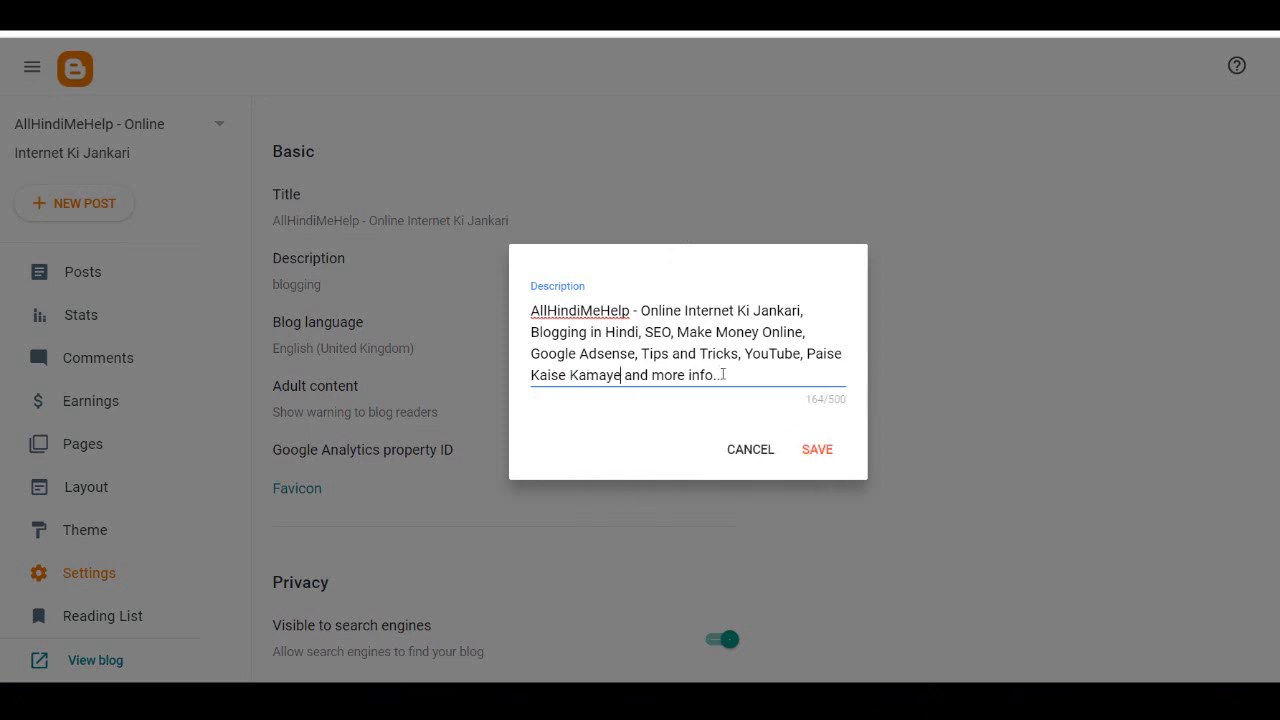
# Step: Copy the full description text and save the blog description
pyautogui.moveTo(739, 376); pyautogui.dragTo(510, 313)
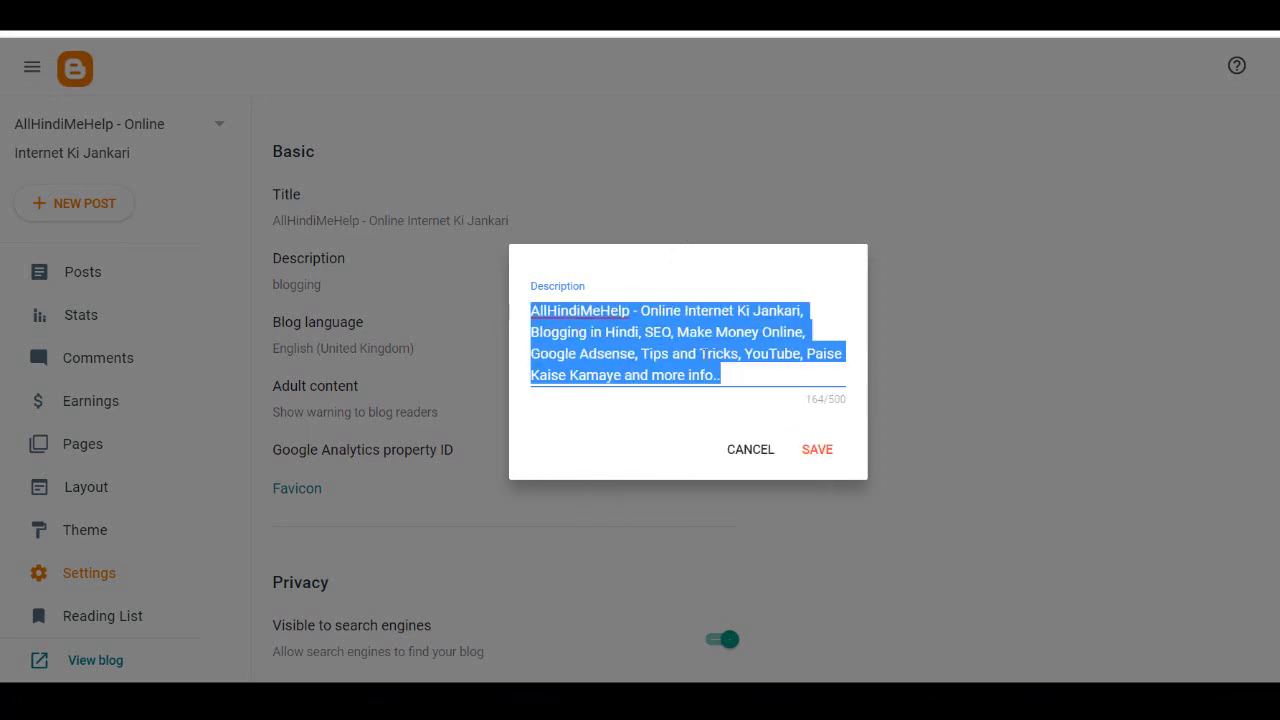
pyautogui.rightClick(611, 366)
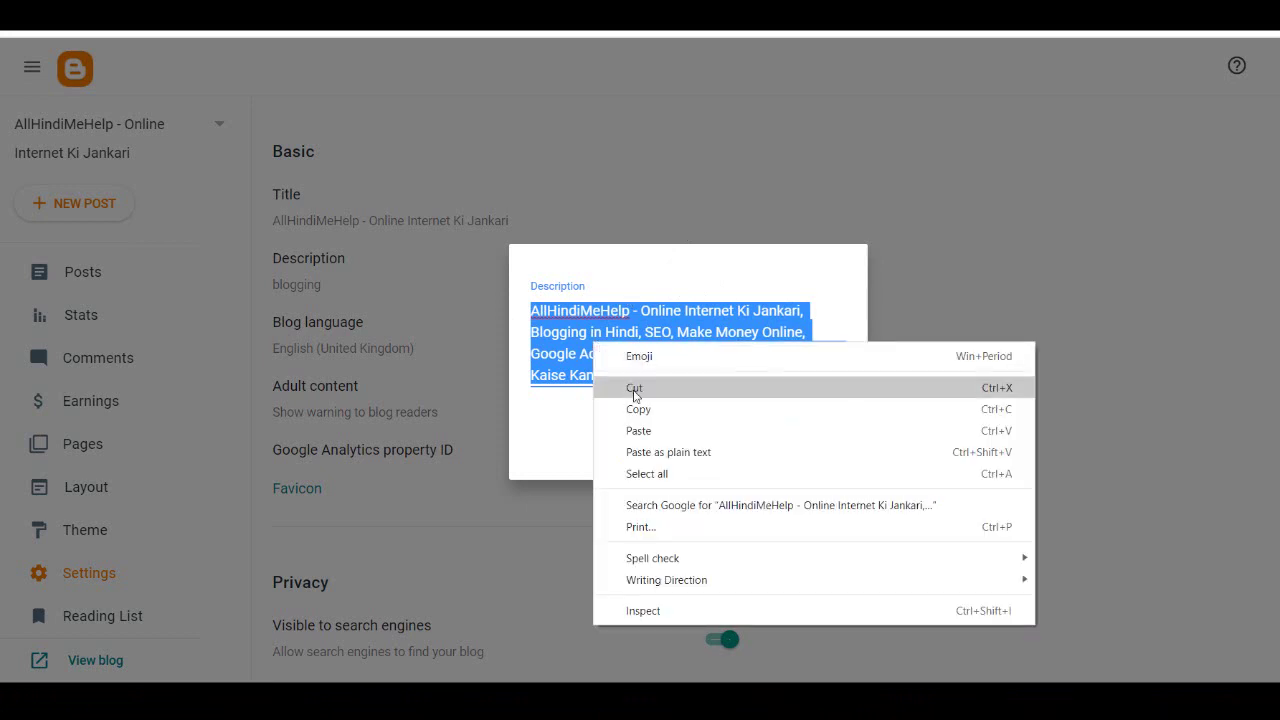
pyautogui.click(605, 409)
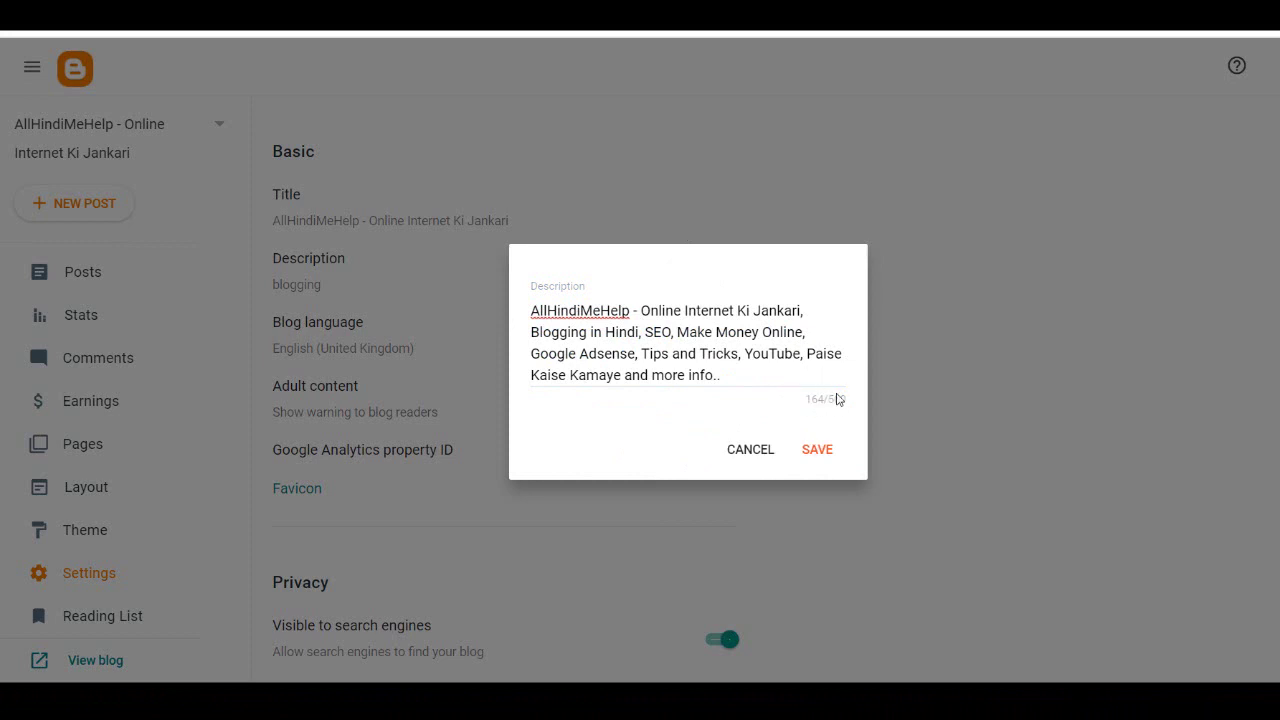
pyautogui.tripleClick(819, 382)
pyautogui.moveTo(729, 369); pyautogui.dragTo(726, 371)
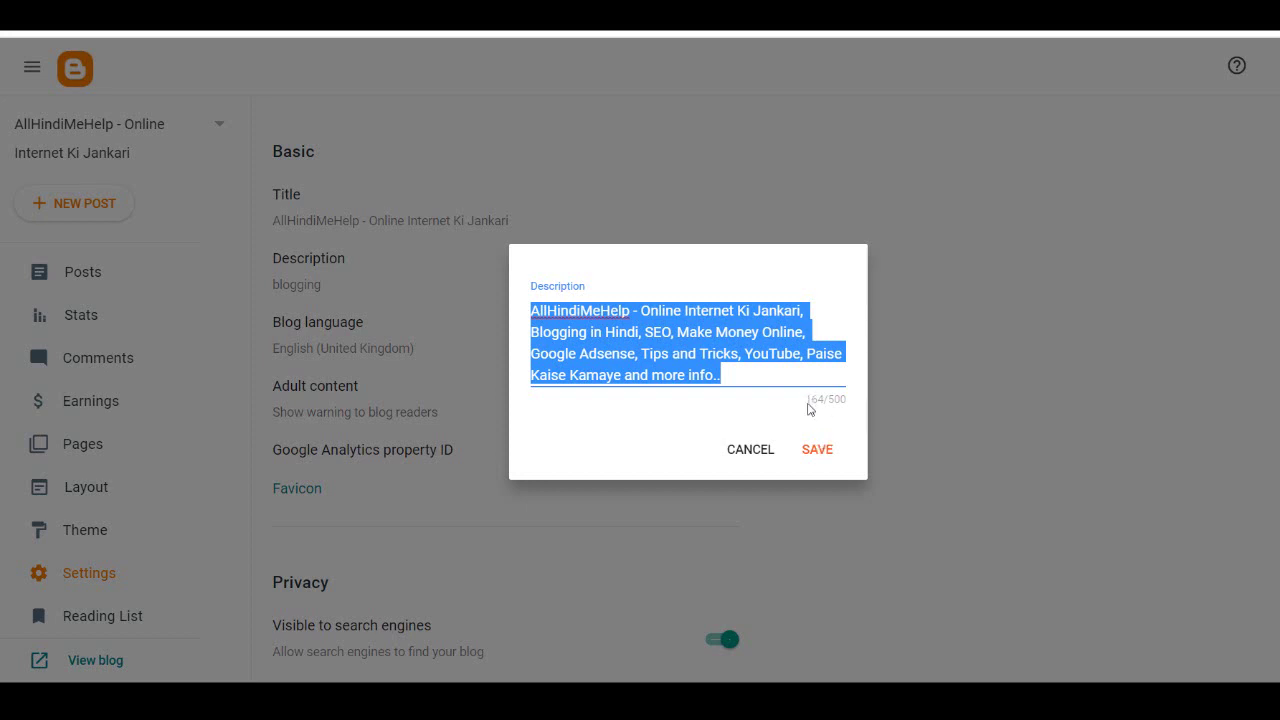
pyautogui.click(771, 370)
pyautogui.moveTo(737, 361); pyautogui.dragTo(531, 290)
pyautogui.click(828, 461)
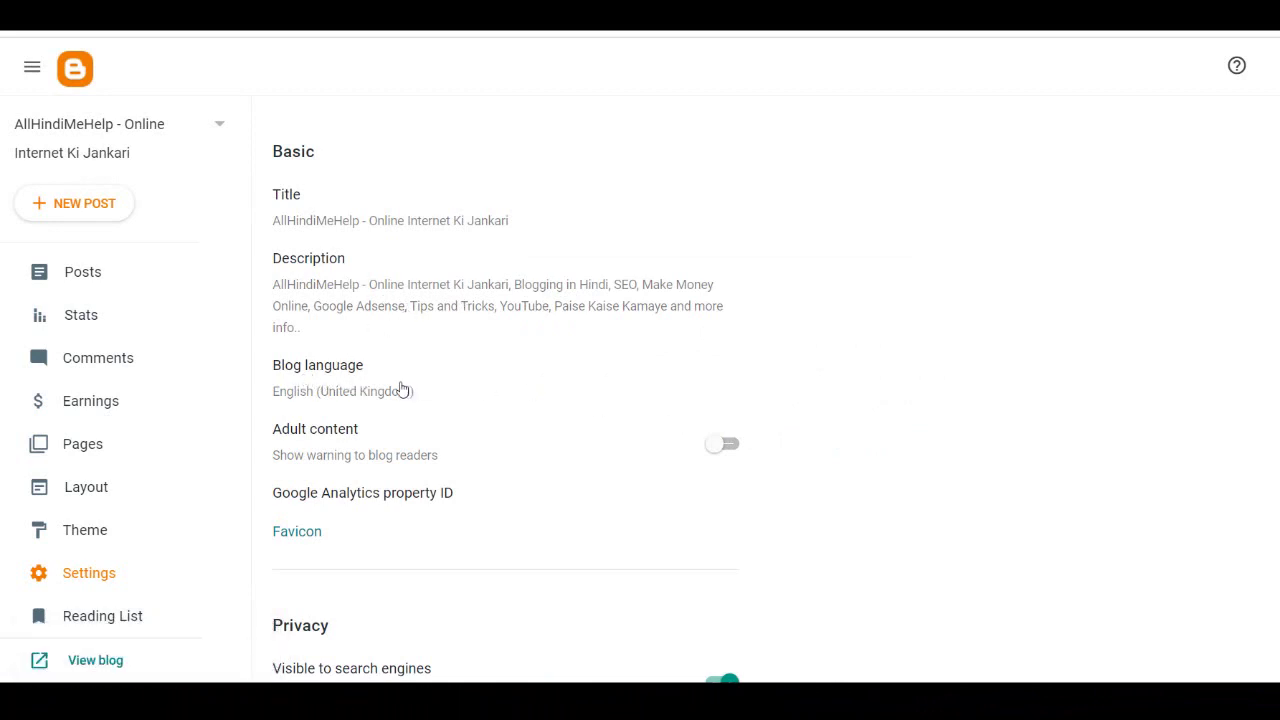
# Step: Examine the available blog language options and close the list without changing the selection
pyautogui.click(326, 372)
pyautogui.scroll(-3, 645, 304)
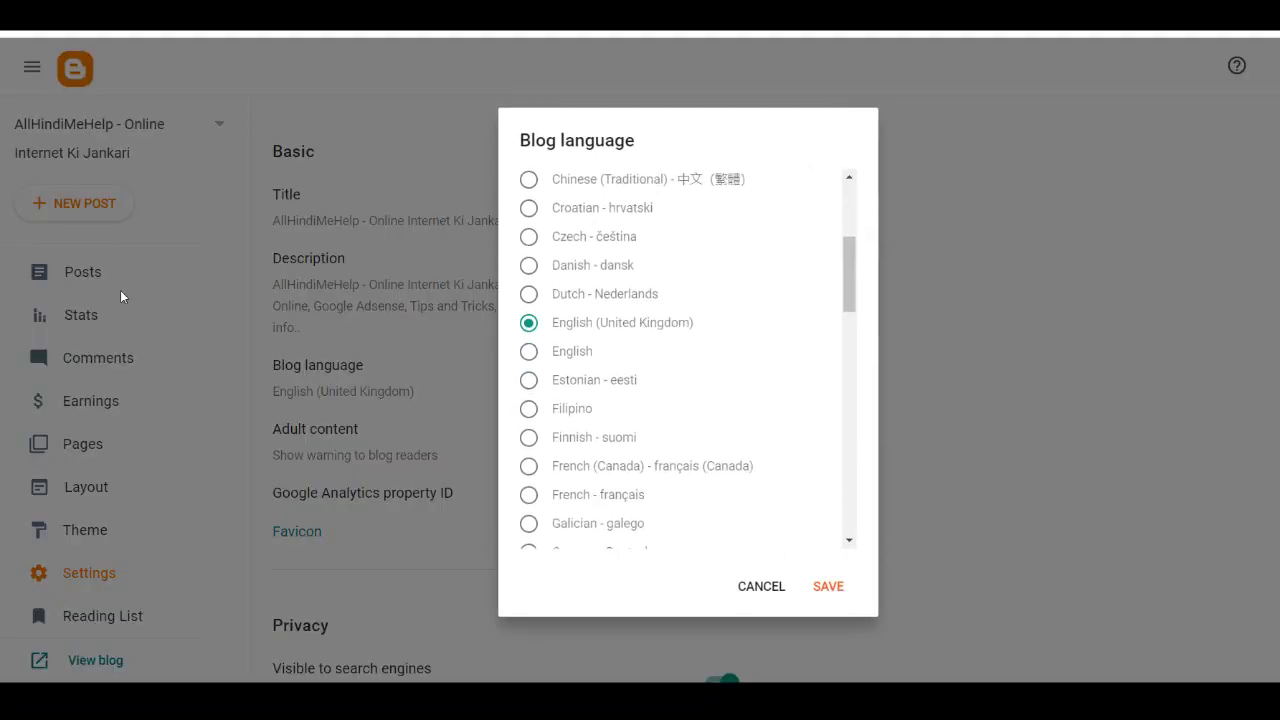
pyautogui.click(750, 590)
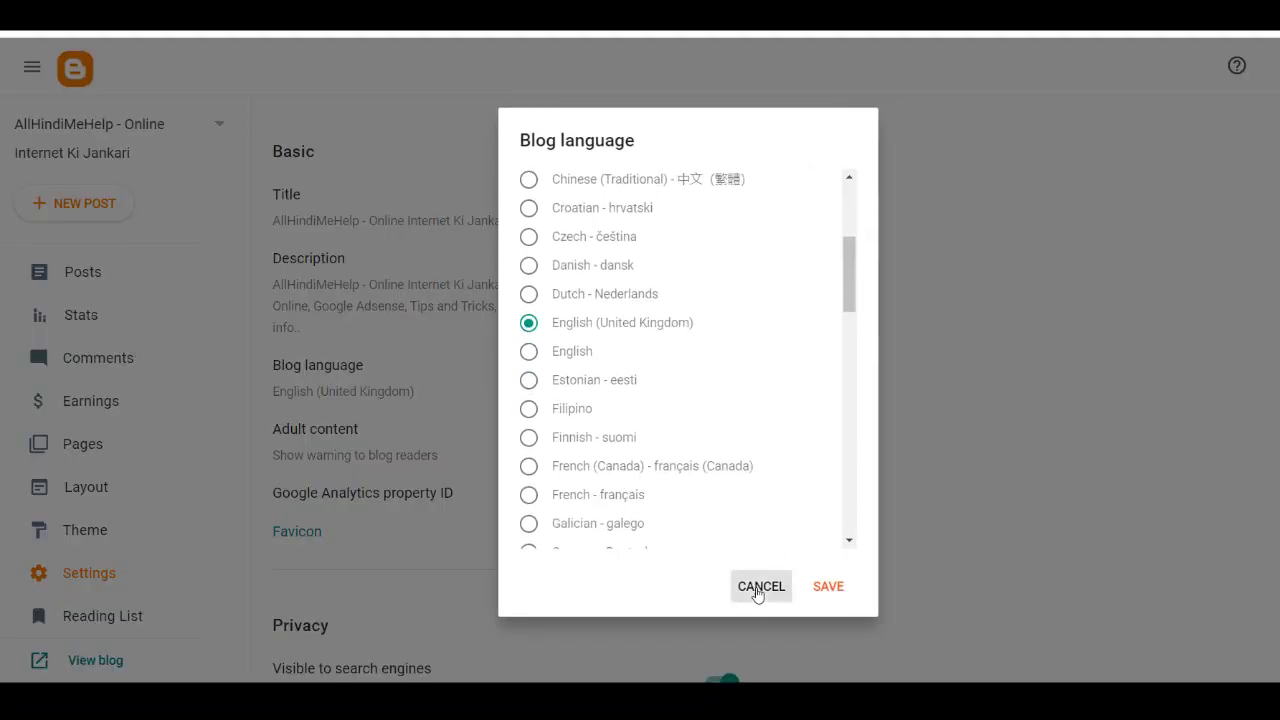
pyautogui.scroll(-1, 396, 413)
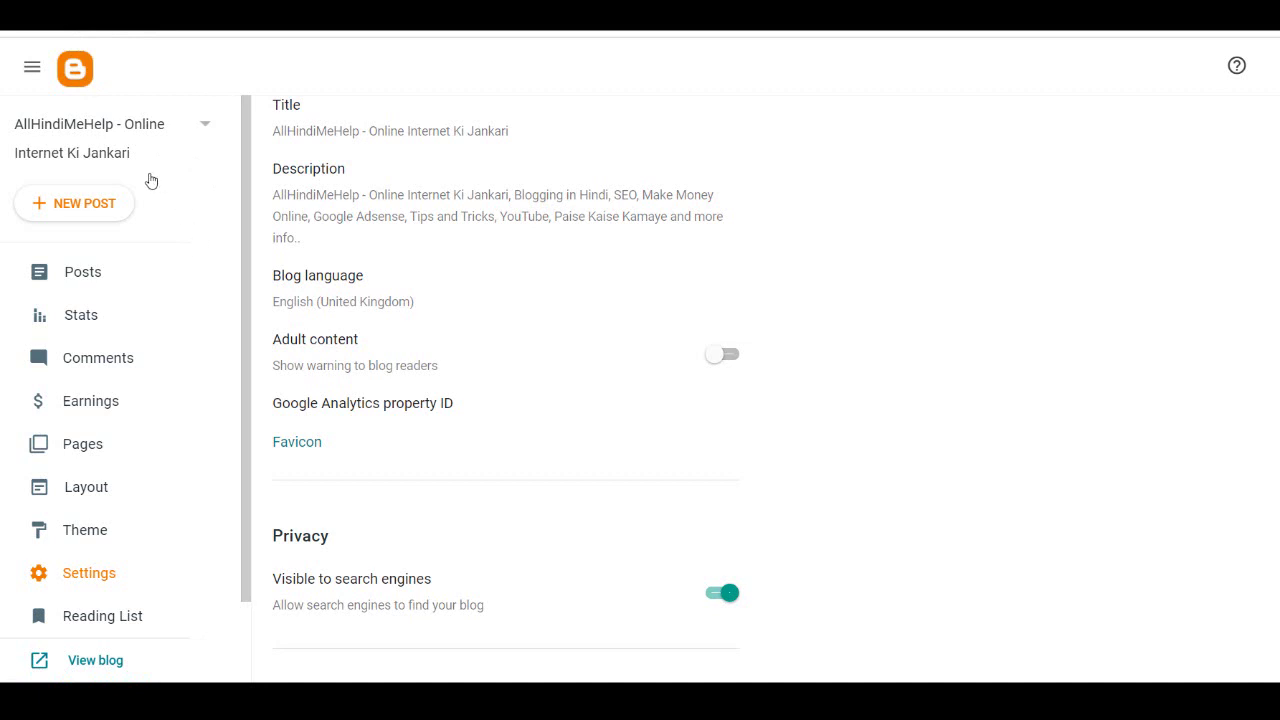
# Step: Return to the blog settings, open the favicon configuration and remove the existing custom favicon
pyautogui.click(100, 272)
pyautogui.click(127, 580)
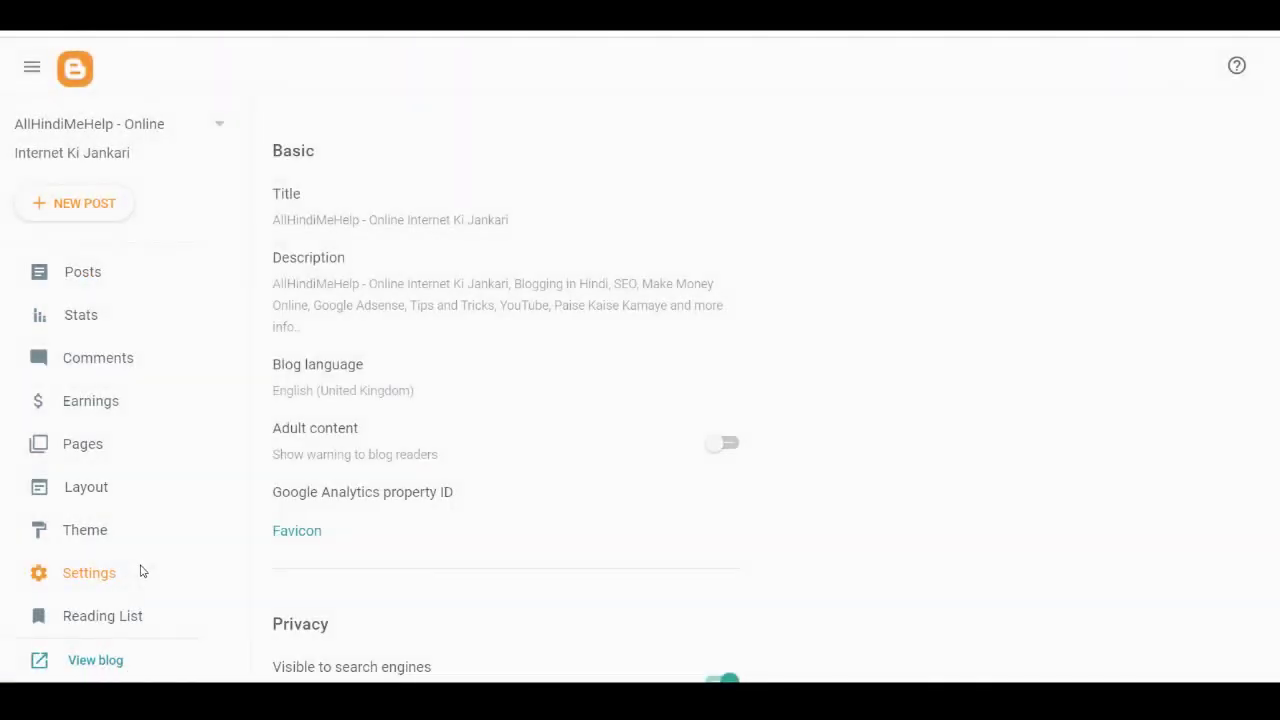
pyautogui.scroll(-1, 427, 484)
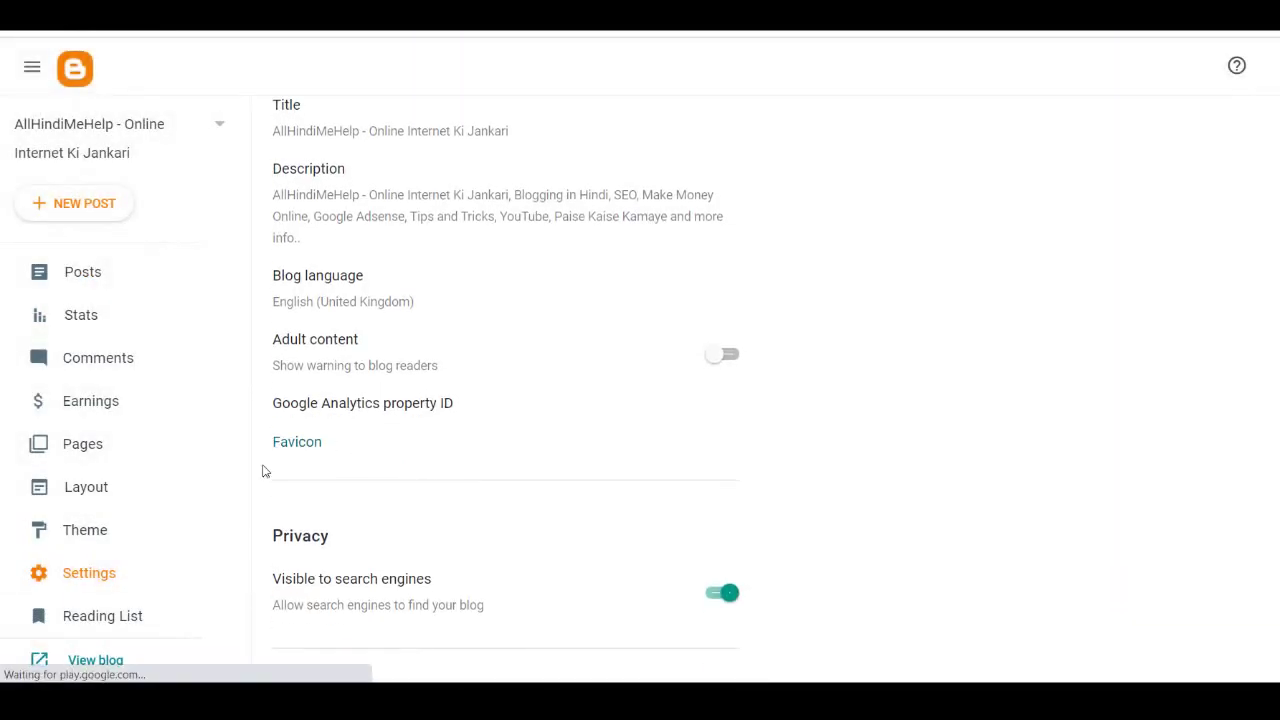
pyautogui.click(314, 441)
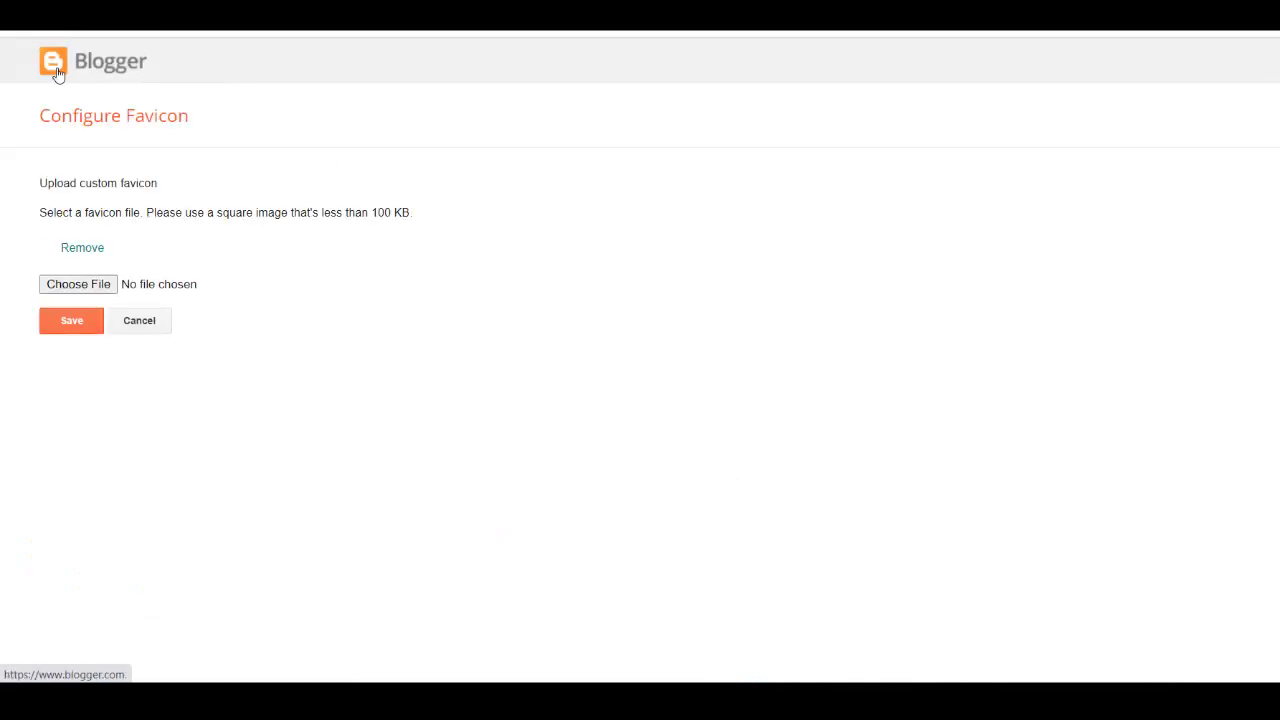
pyautogui.click(78, 250)
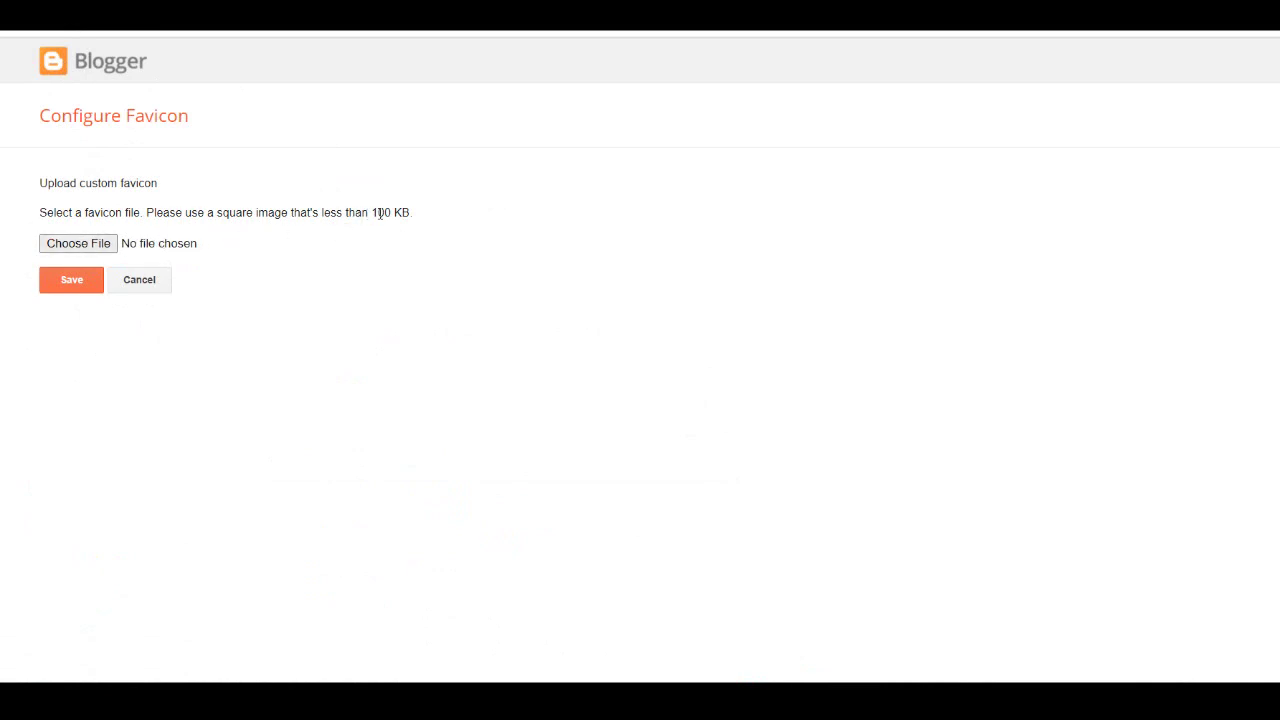
pyautogui.moveTo(415, 218); pyautogui.dragTo(95, 258)
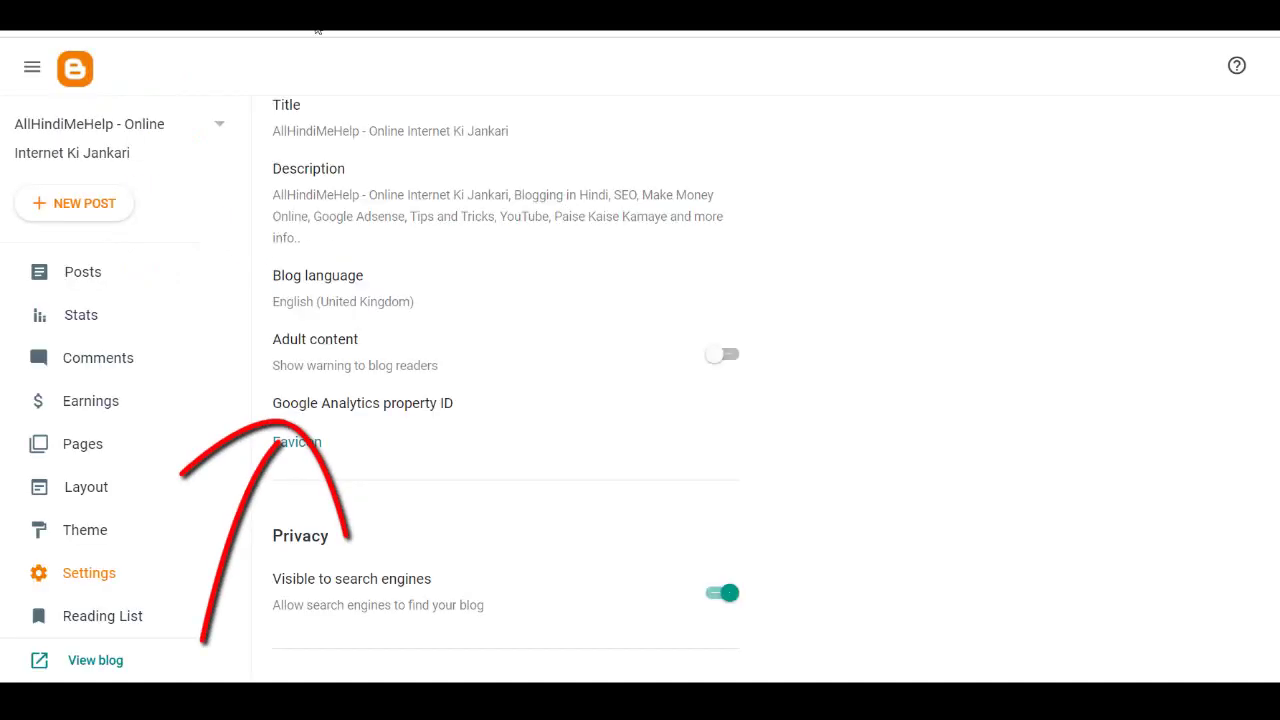
# Step: Turn the blog's visibility to search engines off and back on in the privacy settings
pyautogui.scroll(-2, 358, 420)
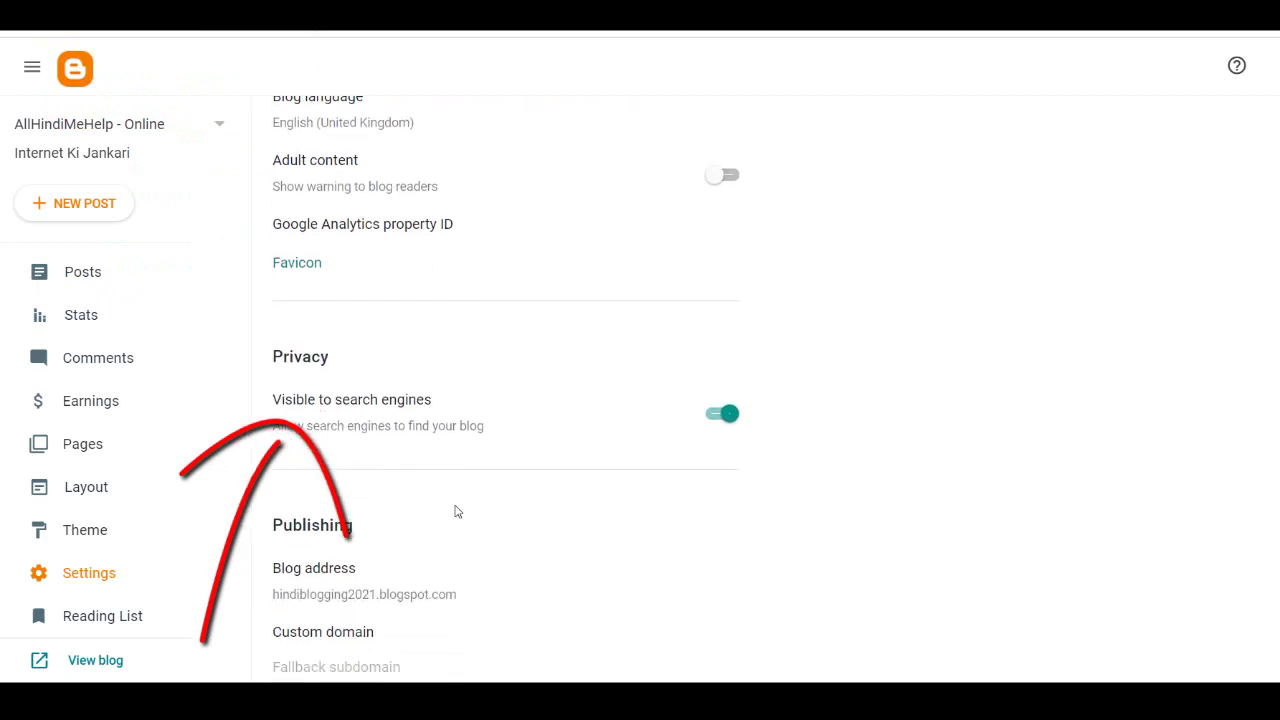
pyautogui.click(711, 418)
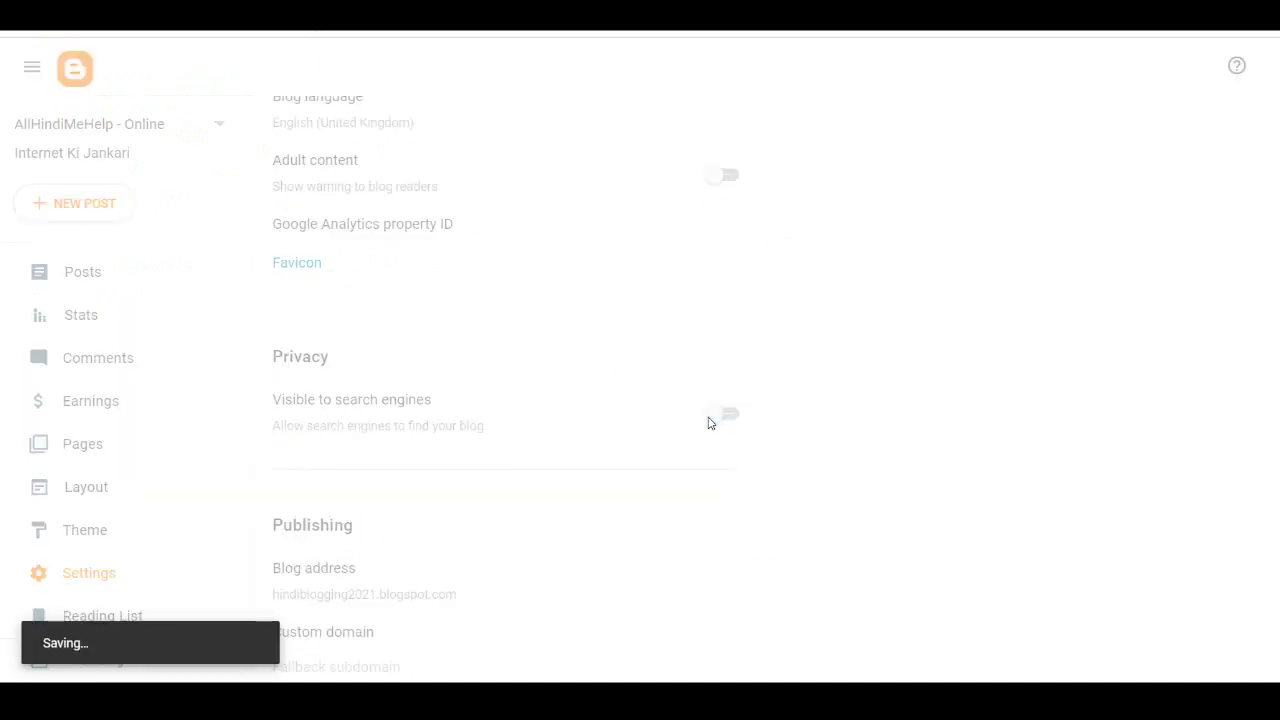
pyautogui.click(722, 418)
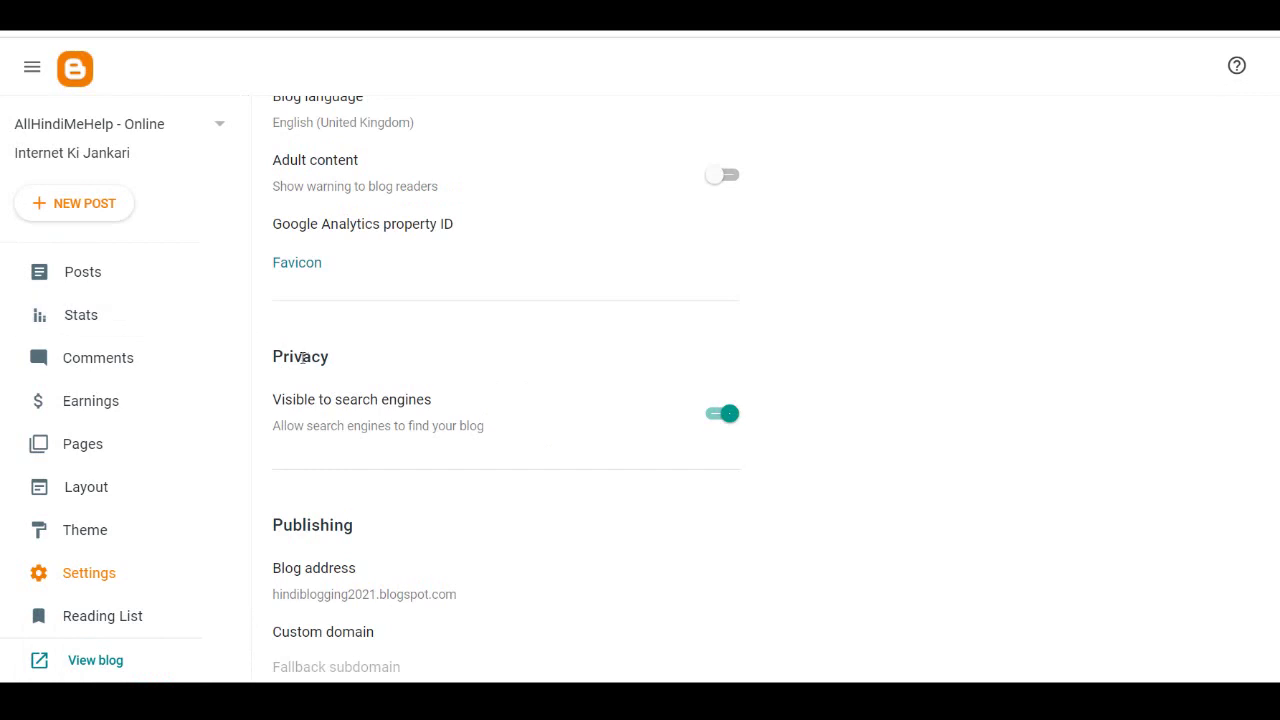
pyautogui.moveTo(301, 357); pyautogui.dragTo(690, 416)
pyautogui.click(689, 431)
# Step: Open the blog address in the publishing settings and examine its editable name and blogspot.com ending
pyautogui.scroll(-1, 493, 472)
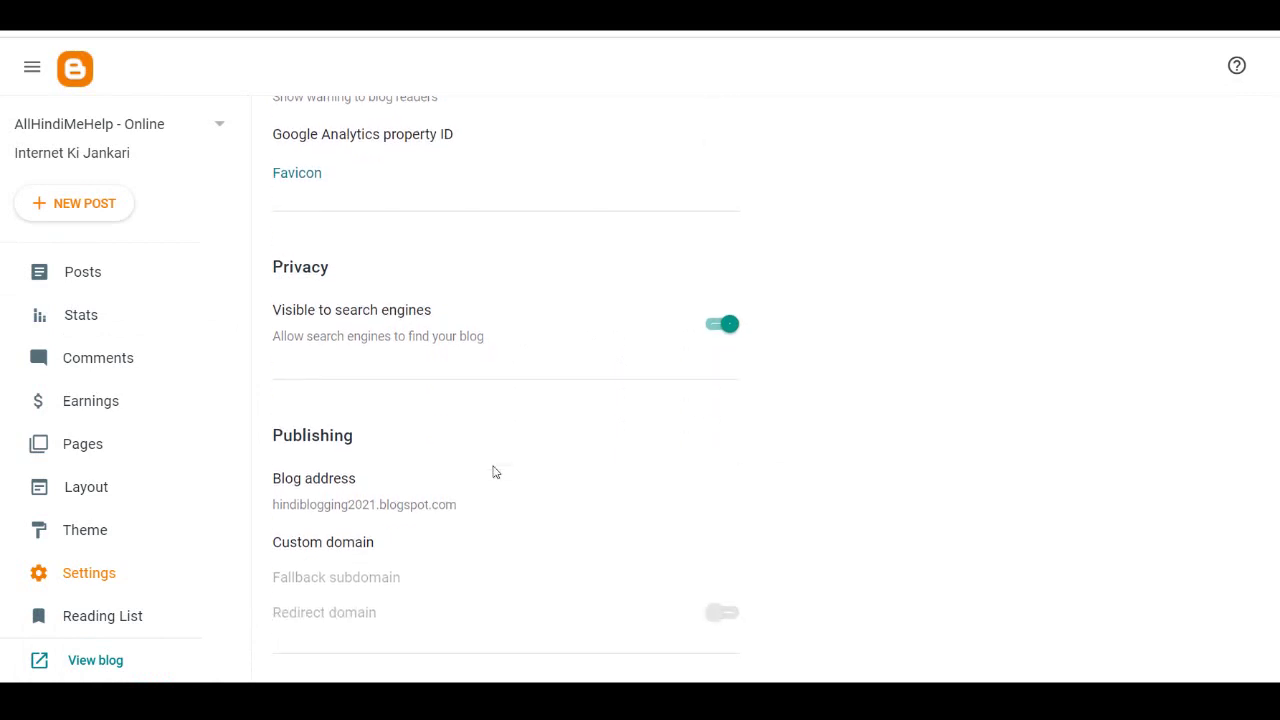
pyautogui.scroll(-1, 490, 465)
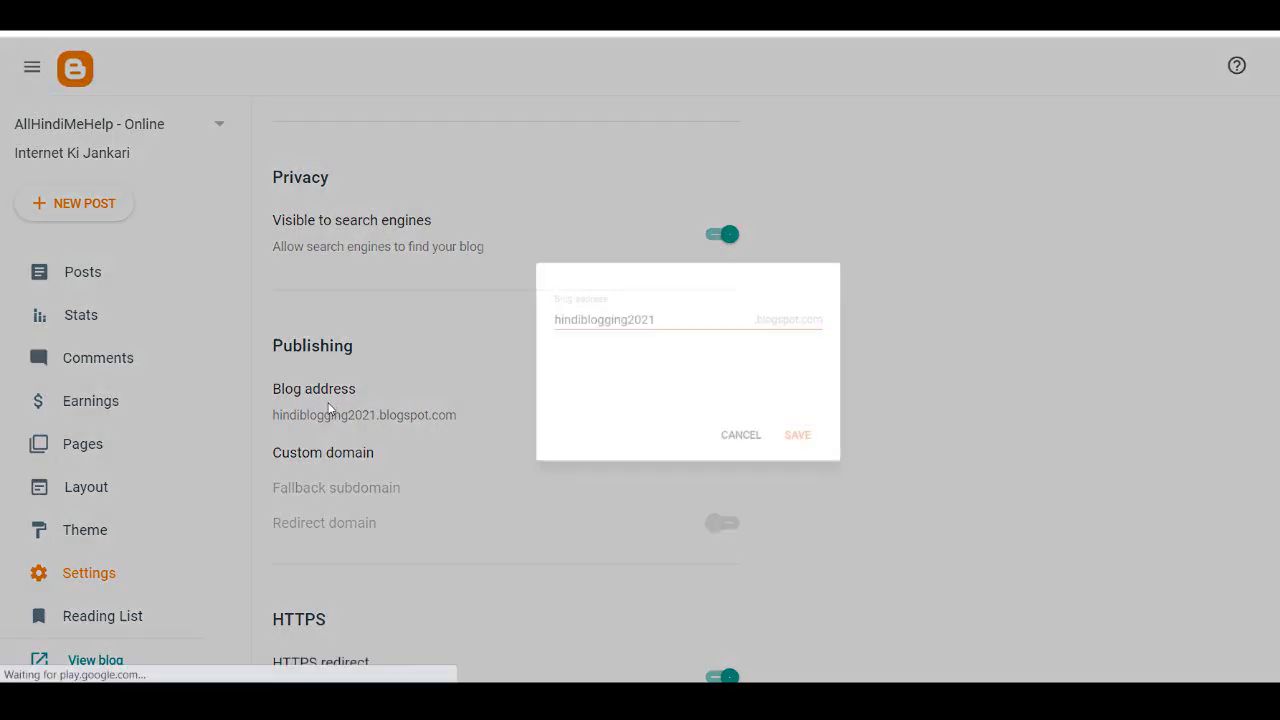
pyautogui.click(330, 412)
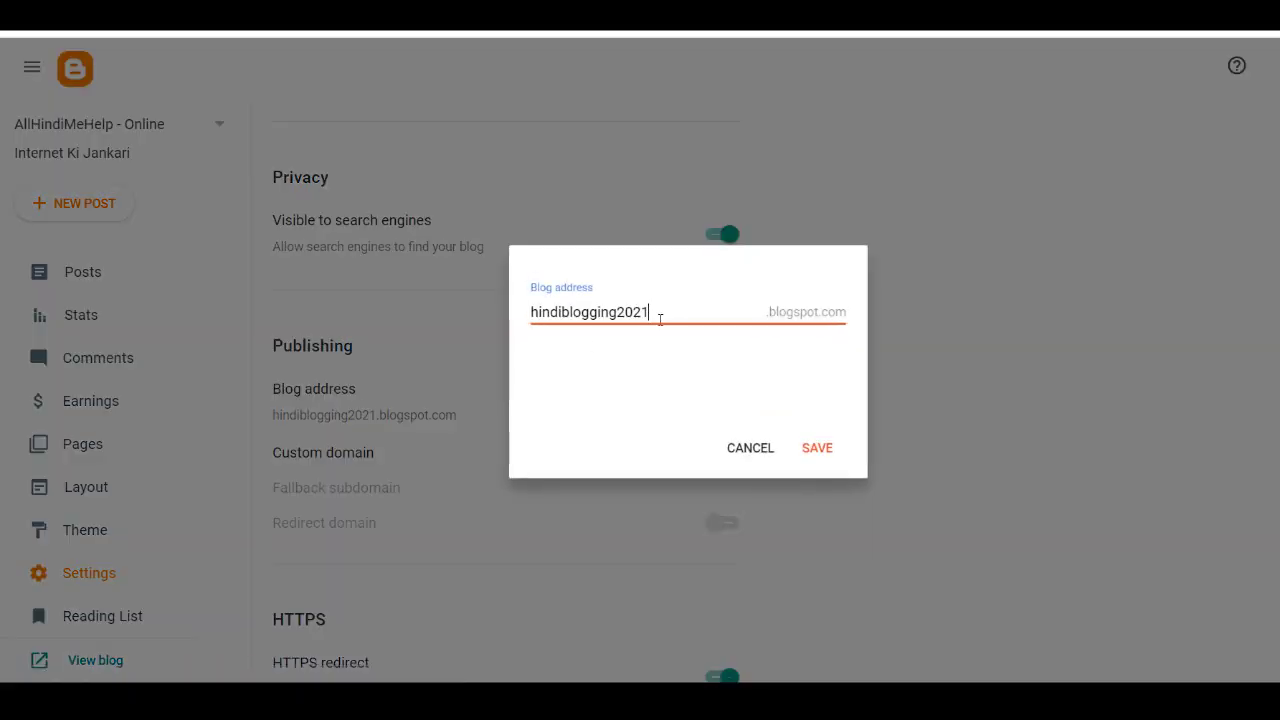
pyautogui.moveTo(652, 318); pyautogui.dragTo(507, 328)
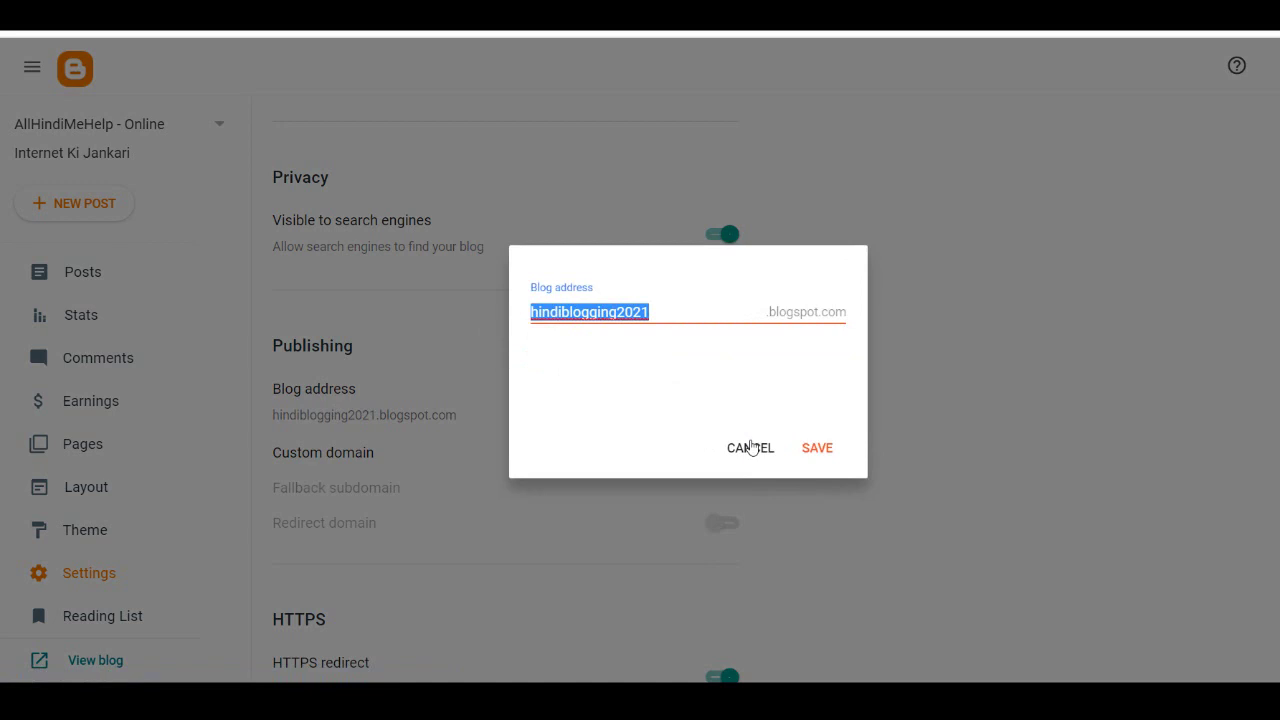
pyautogui.click(800, 329)
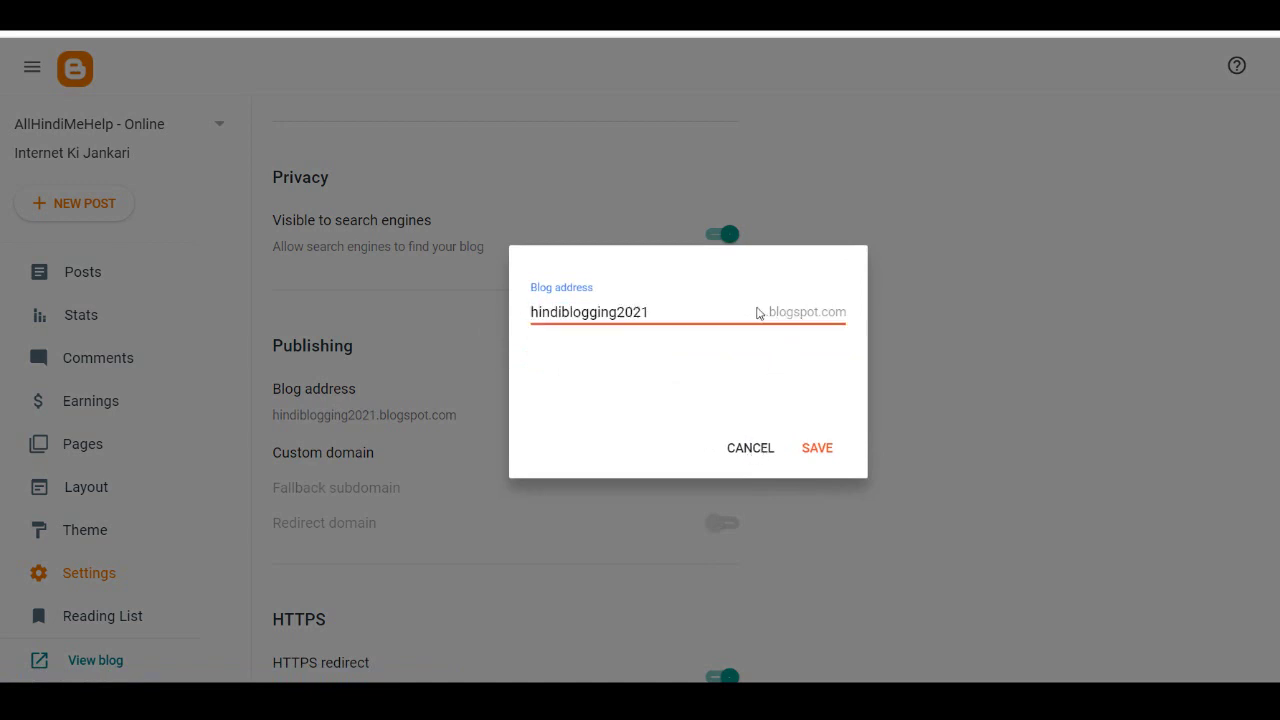
pyautogui.doubleClick(654, 311)
pyautogui.moveTo(654, 311); pyautogui.dragTo(534, 310)
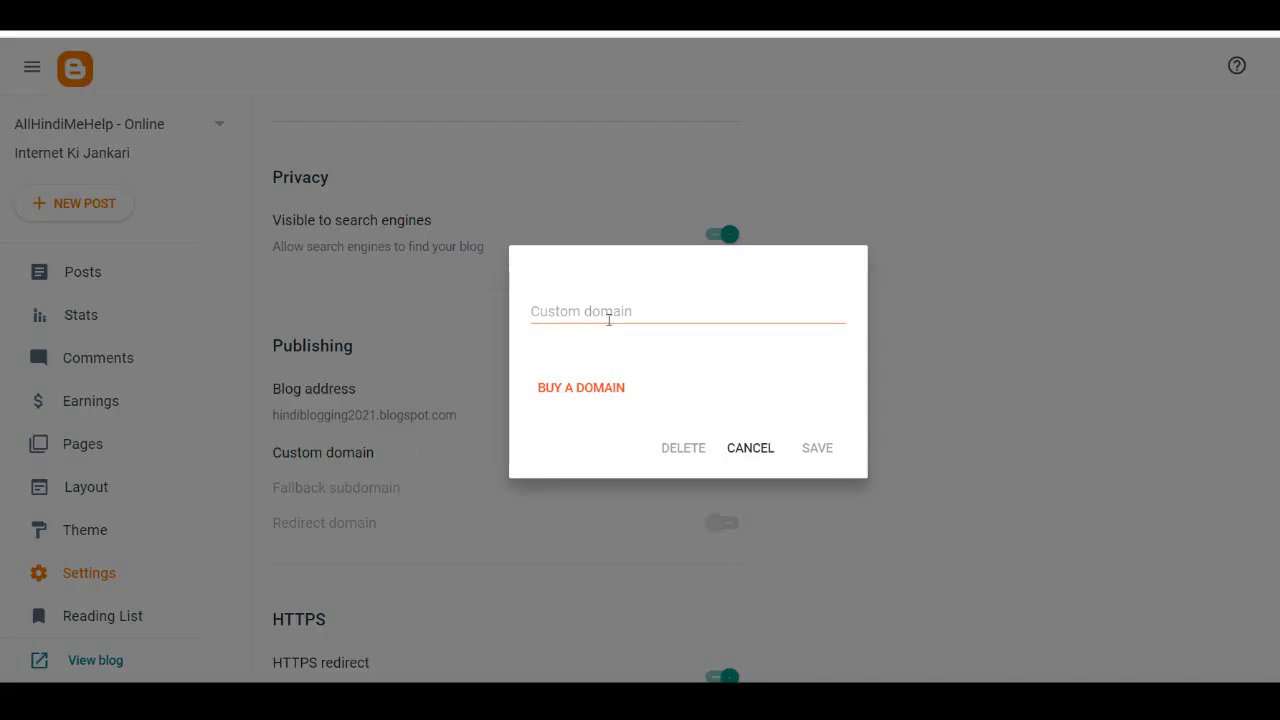
pyautogui.click(607, 312)
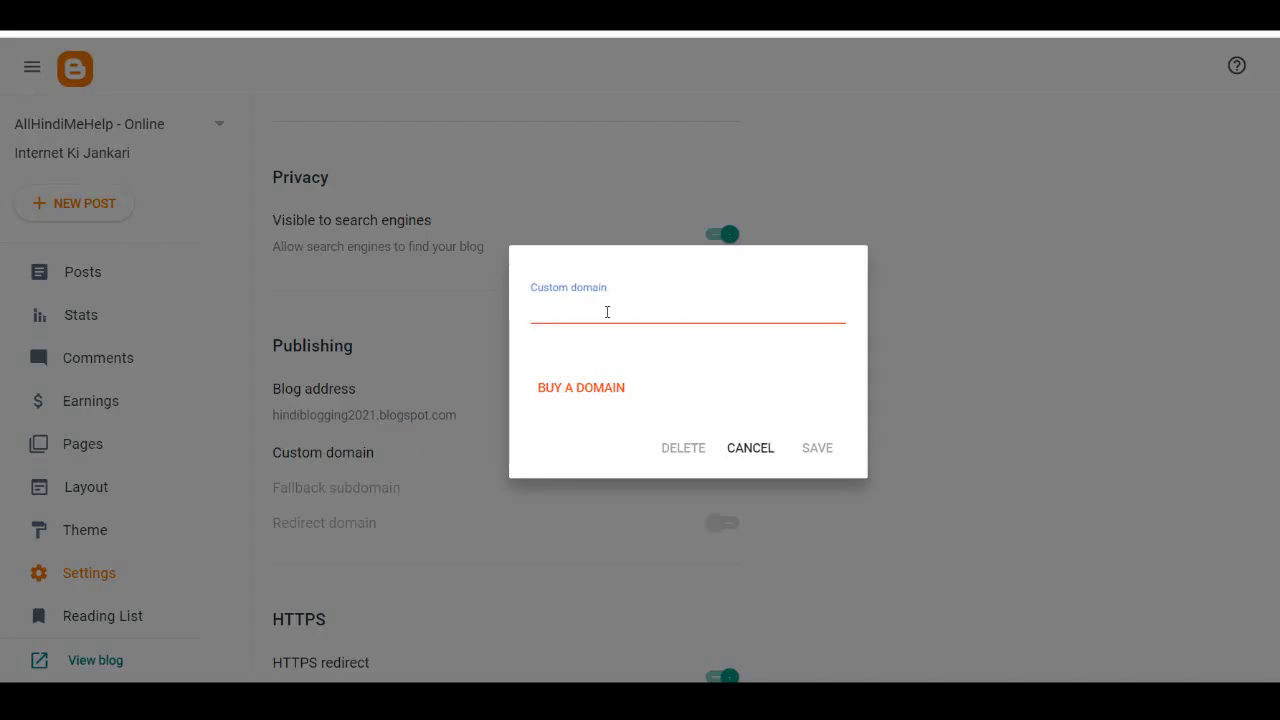
pyautogui.write('ww')
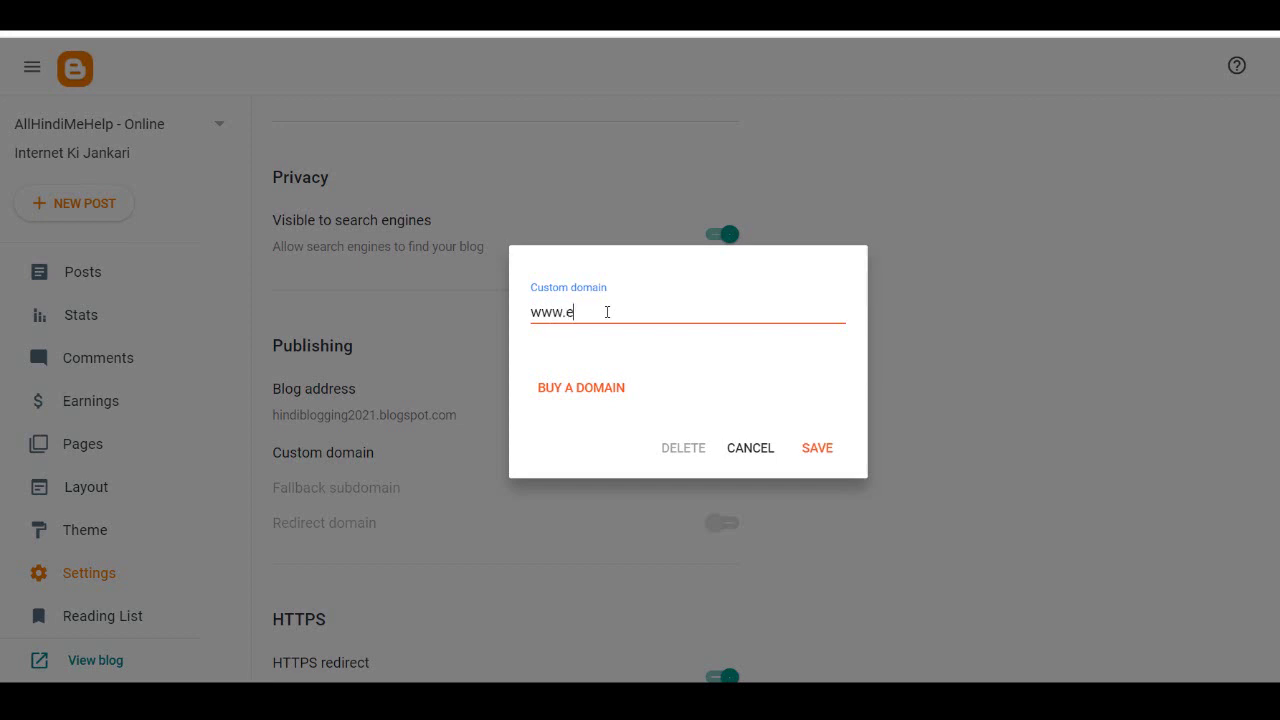
pyautogui.write('w.webkaro.com')
pyautogui.click(810, 449)
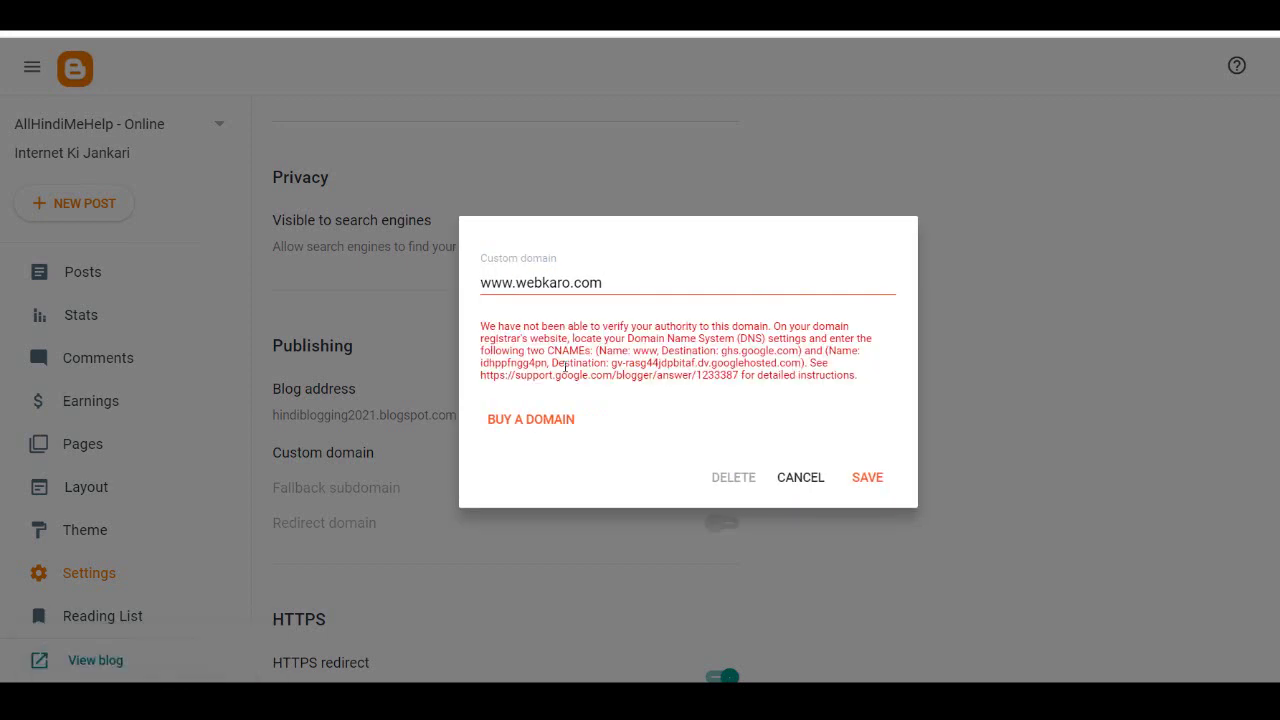
# Step: Review the CNAME instructions and the Blogger topic outline in Notepad, and close the custom domain dialog without saving
pyautogui.moveTo(595, 350); pyautogui.dragTo(718, 351)
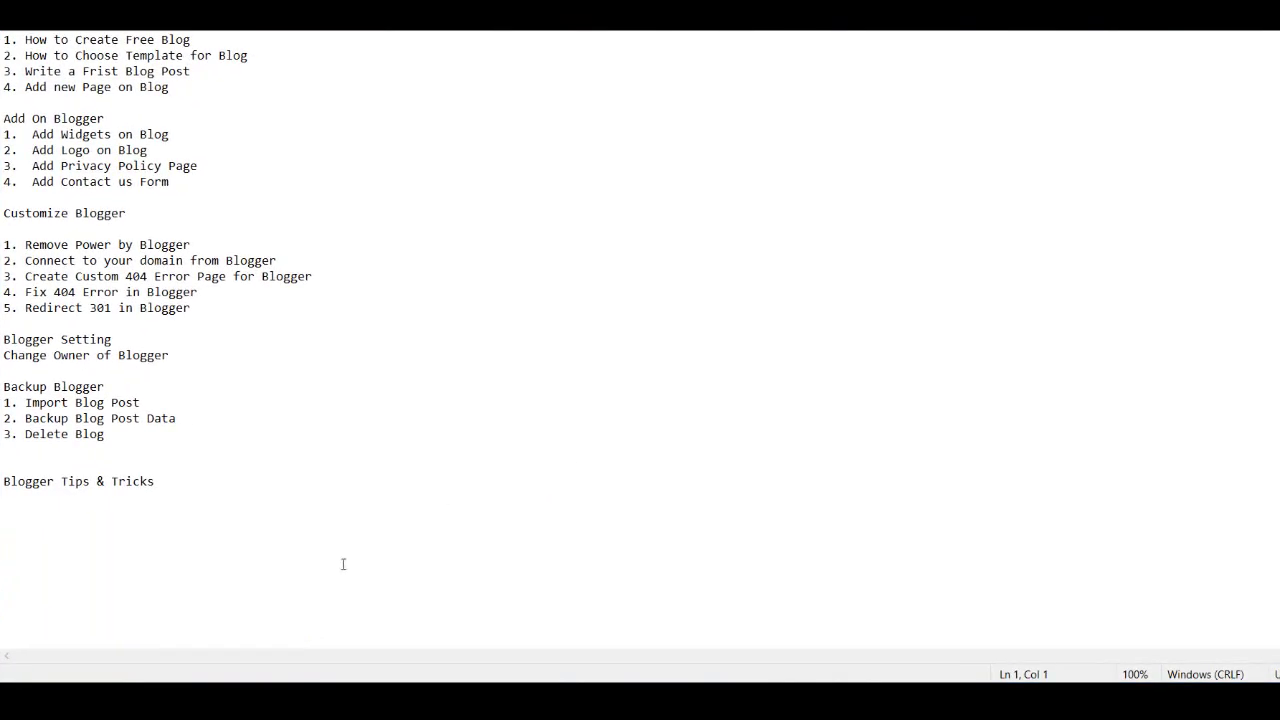
pyautogui.moveTo(343, 563); pyautogui.dragTo(2, 38)
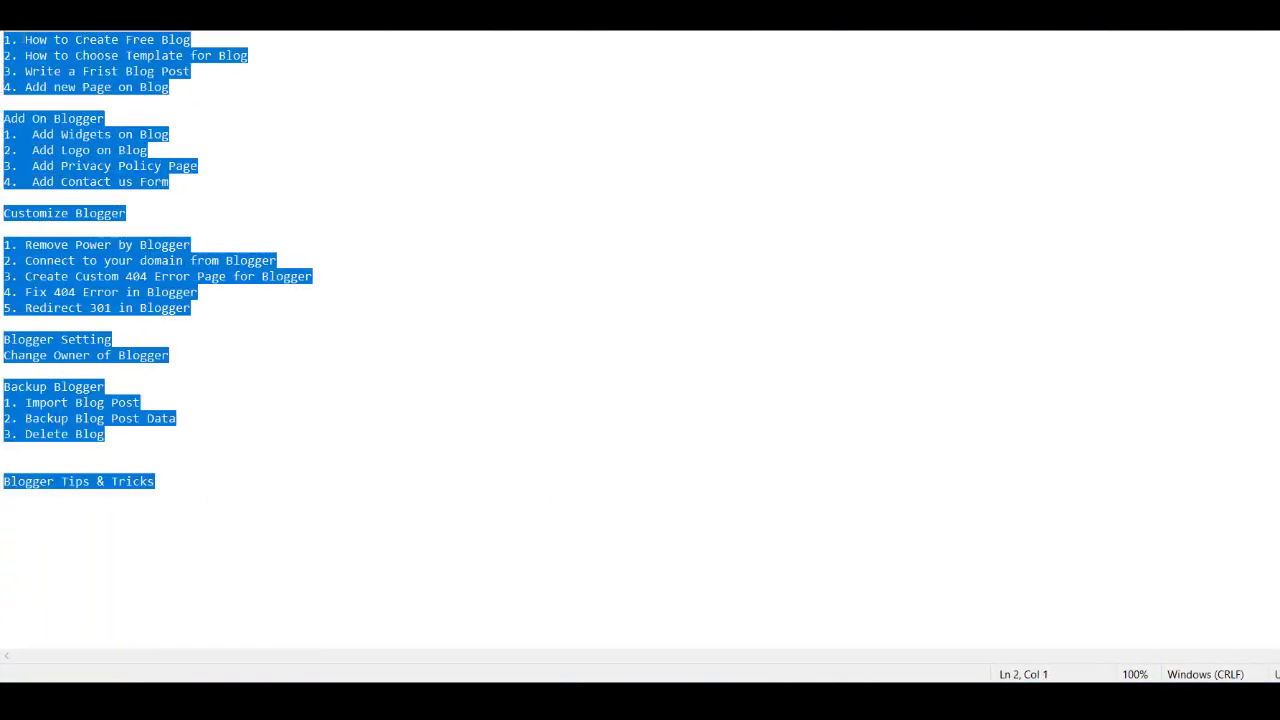
pyautogui.click(64, 108)
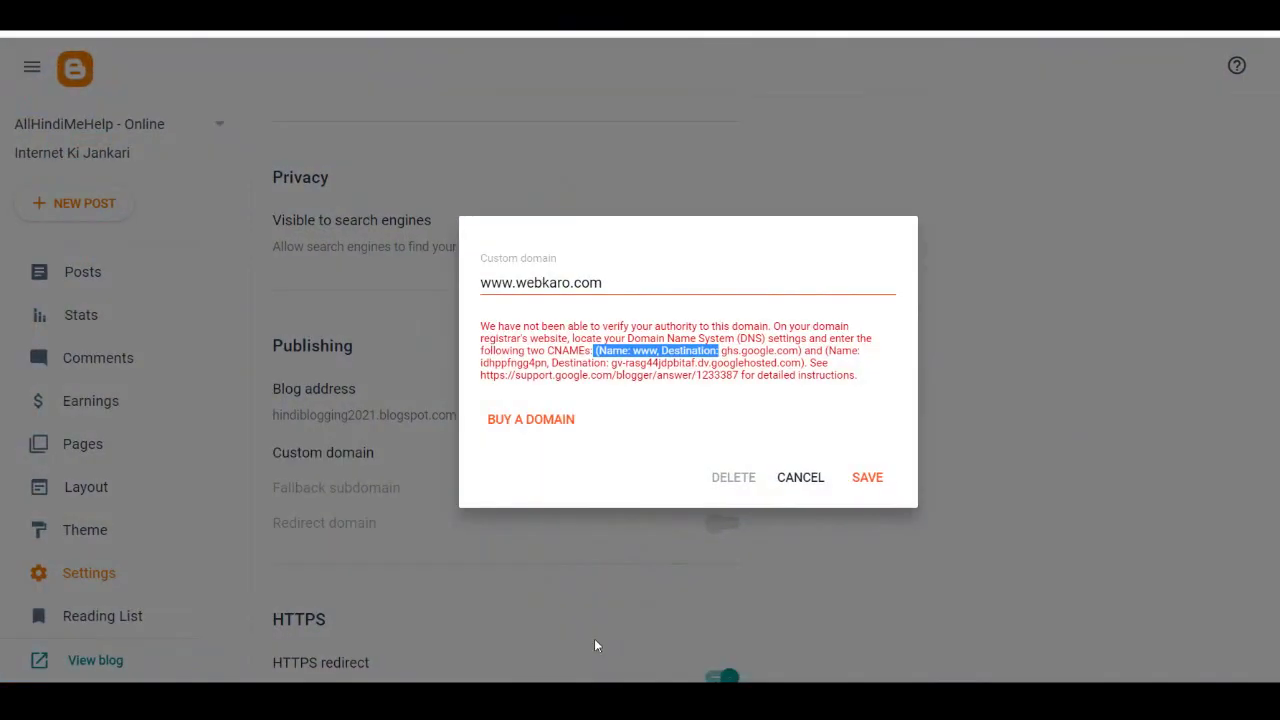
pyautogui.moveTo(862, 379); pyautogui.dragTo(490, 338)
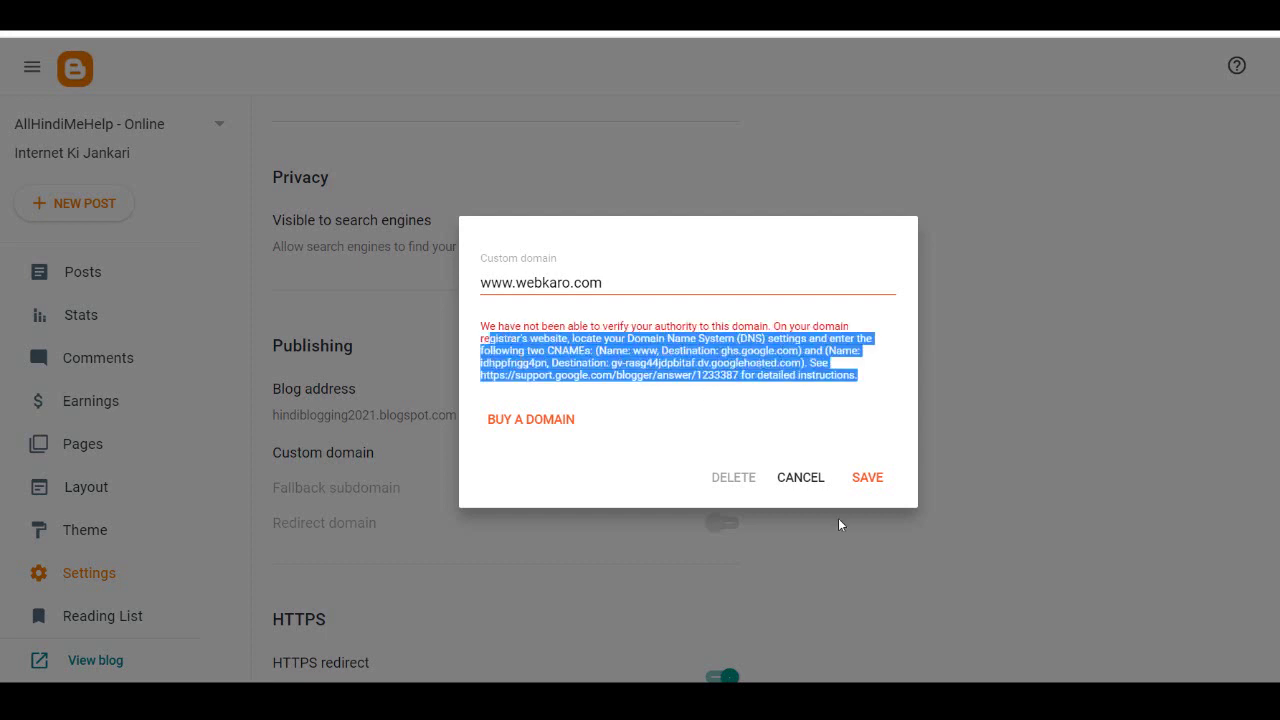
pyautogui.click(798, 480)
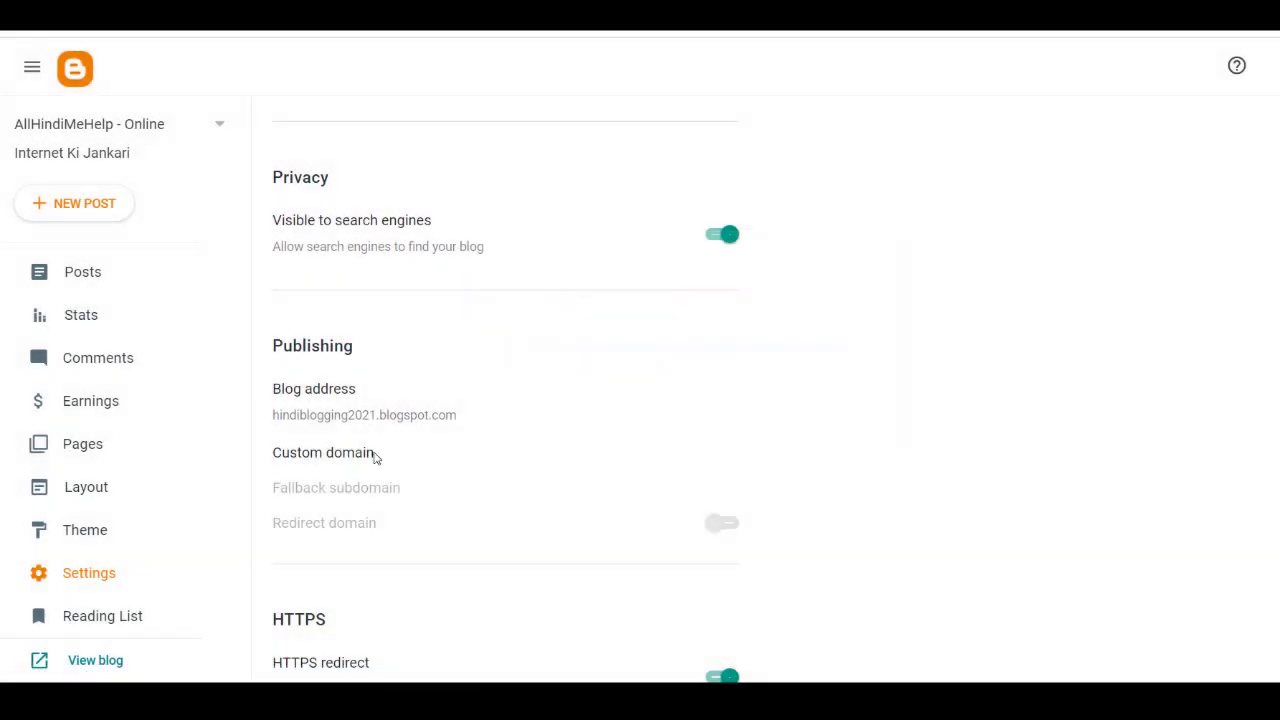
# Step: Examine the HTTPS redirect setting and the browser's connection security information for the site
pyautogui.scroll(-2, 427, 349)
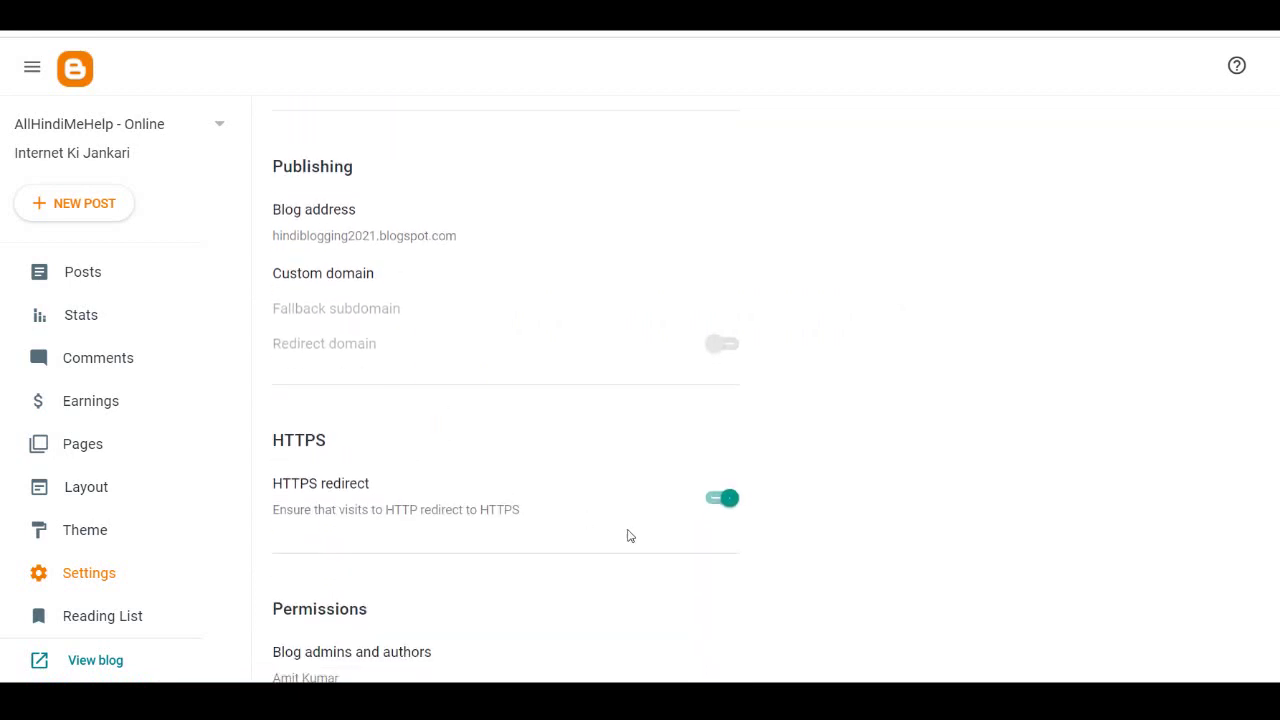
pyautogui.click(95, 28)
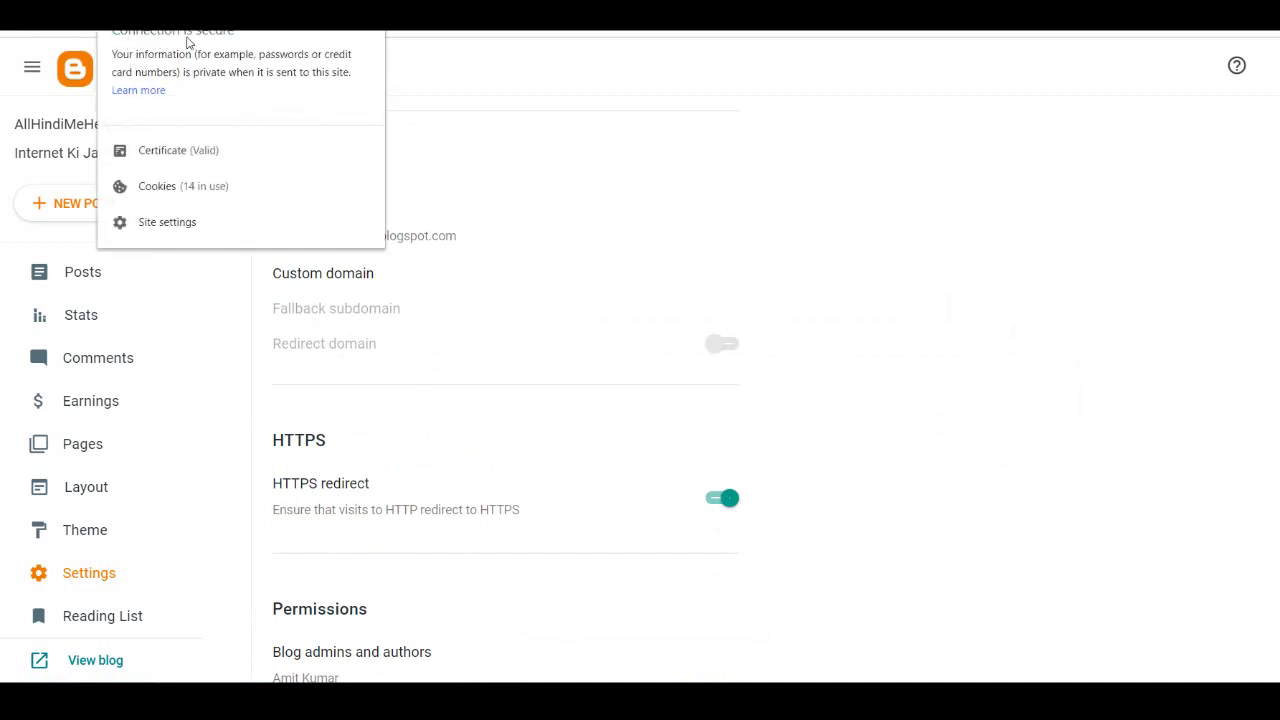
pyautogui.click(372, 31)
# Step: View the pending author invites and the author invitation form in the permissions settings, closing both without changes
pyautogui.scroll(-2, 472, 465)
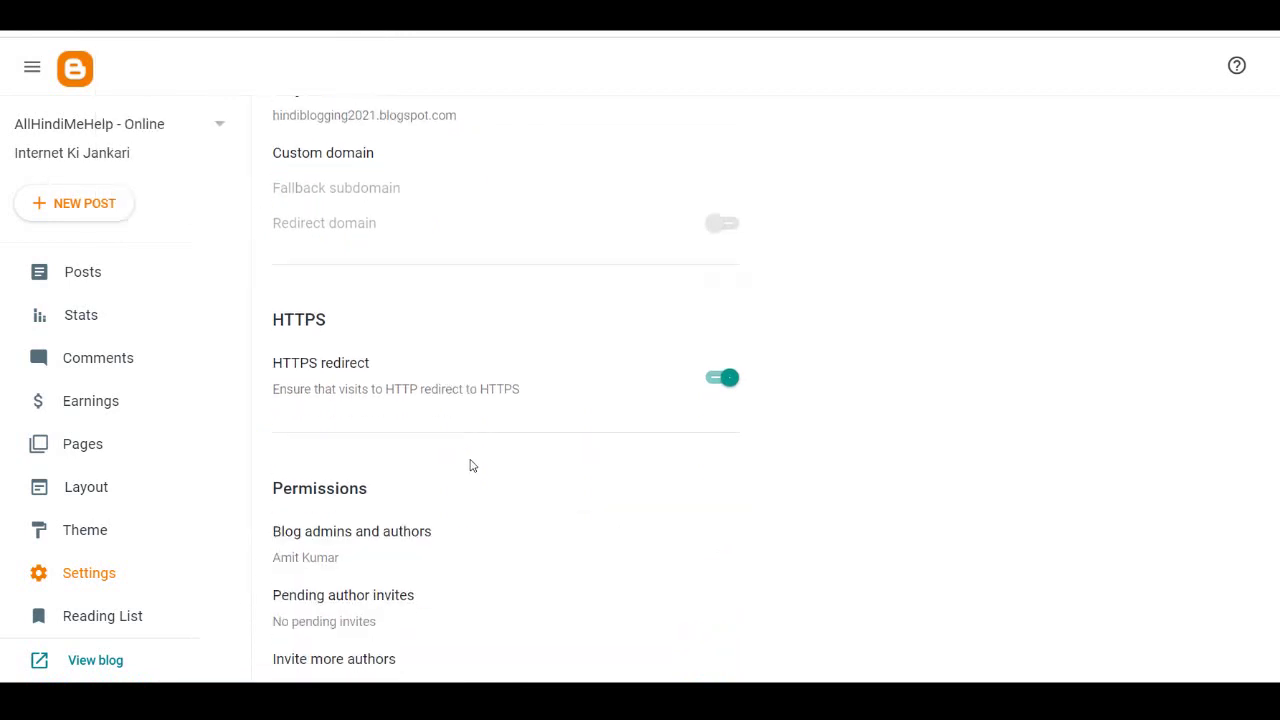
pyautogui.scroll(-1, 472, 465)
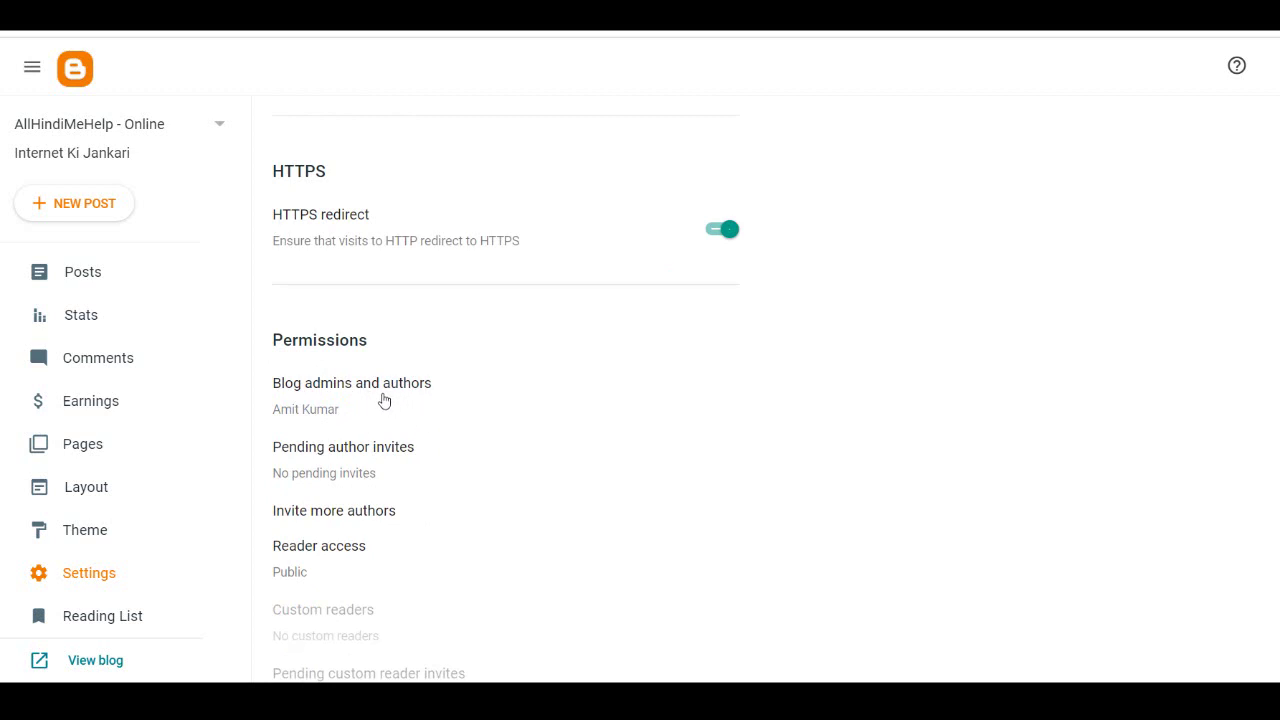
pyautogui.click(329, 458)
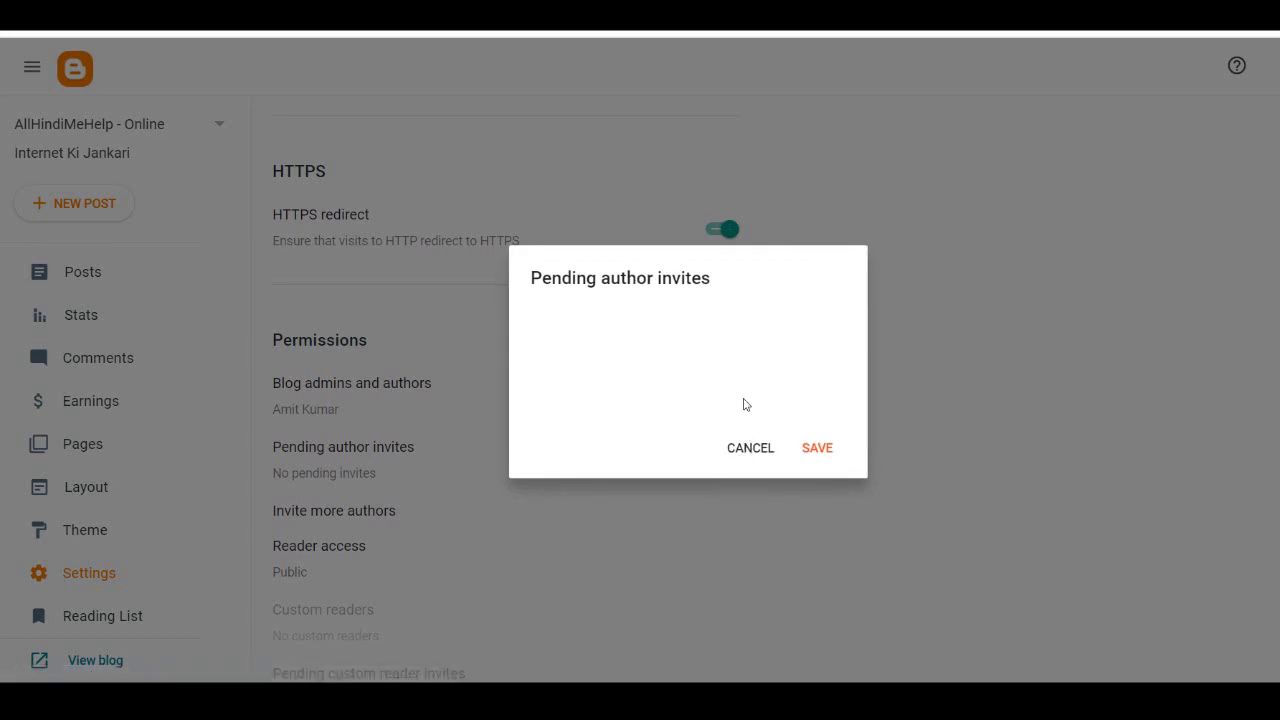
pyautogui.click(747, 449)
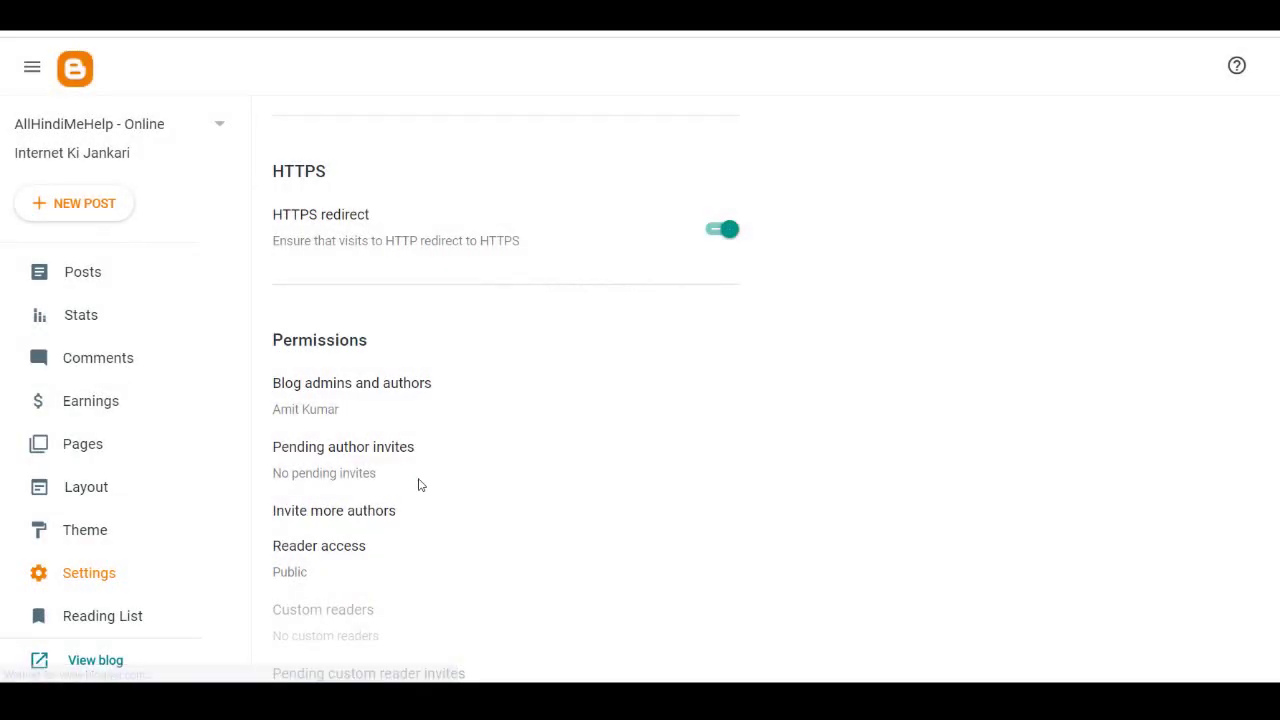
pyautogui.click(336, 508)
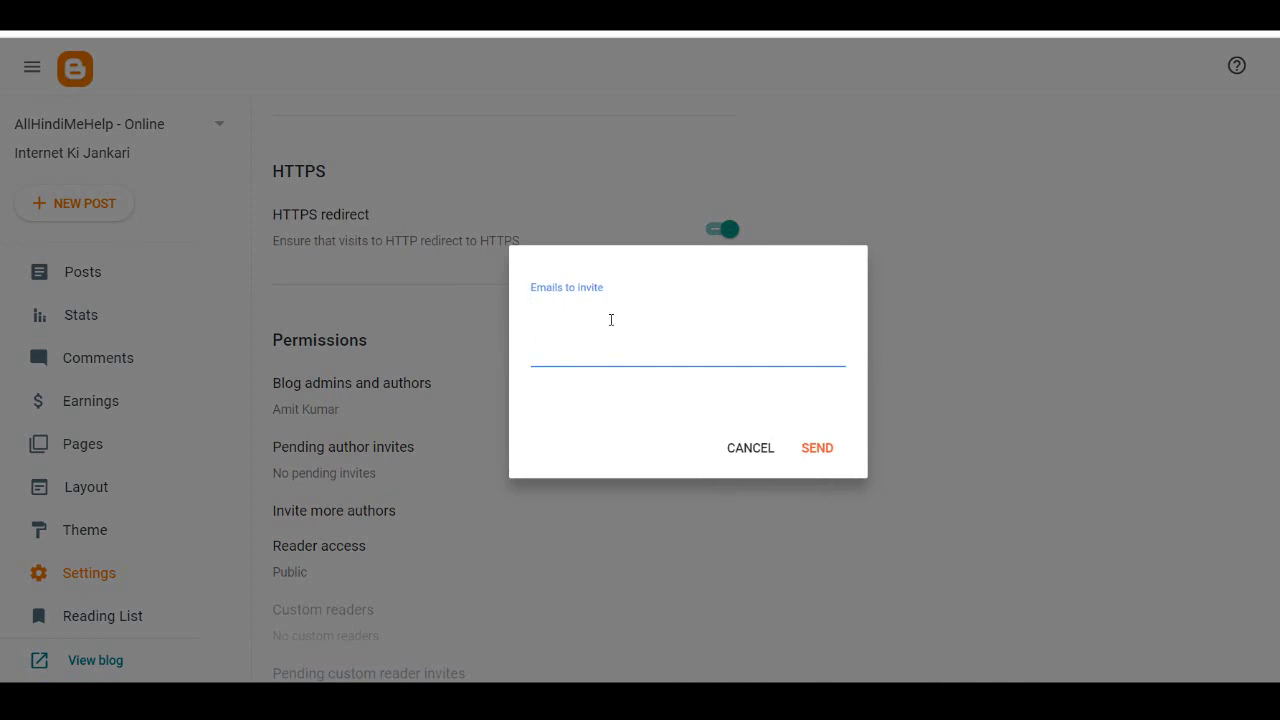
pyautogui.click(755, 460)
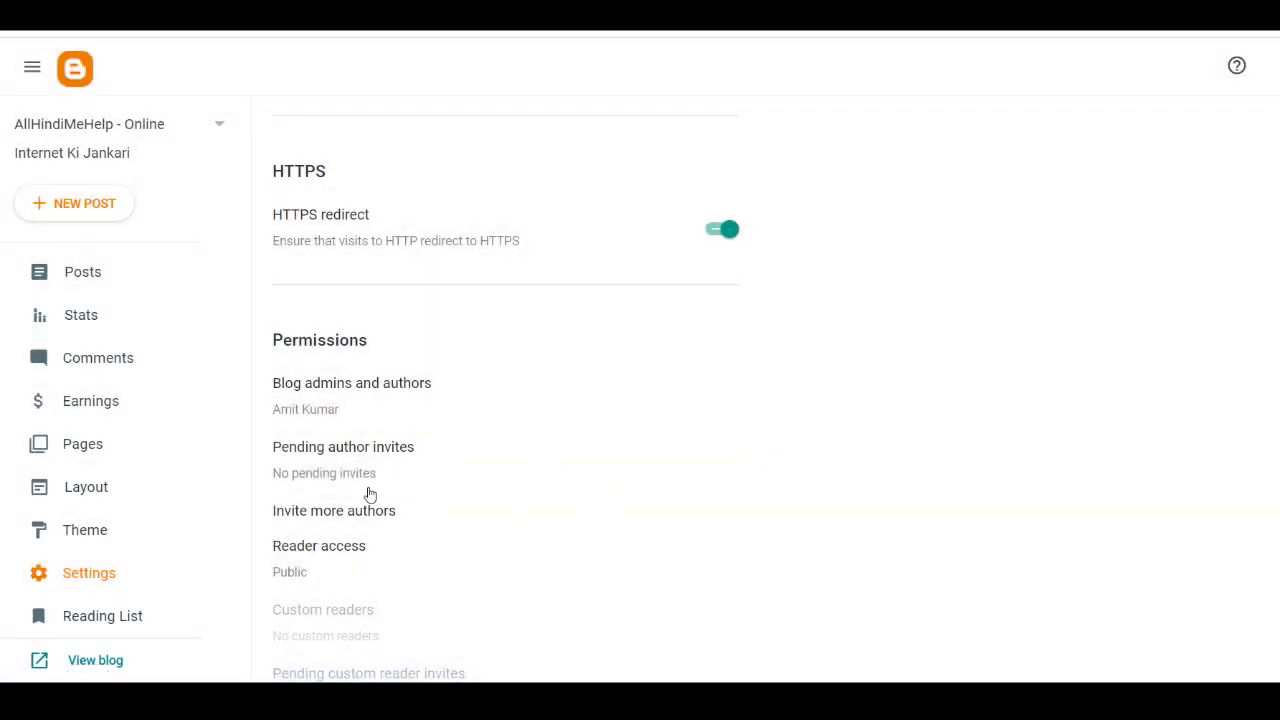
# Step: Try the Private to authors and Custom readers options for reader access, reselect Public and cancel the dialog
pyautogui.scroll(-1, 360, 566)
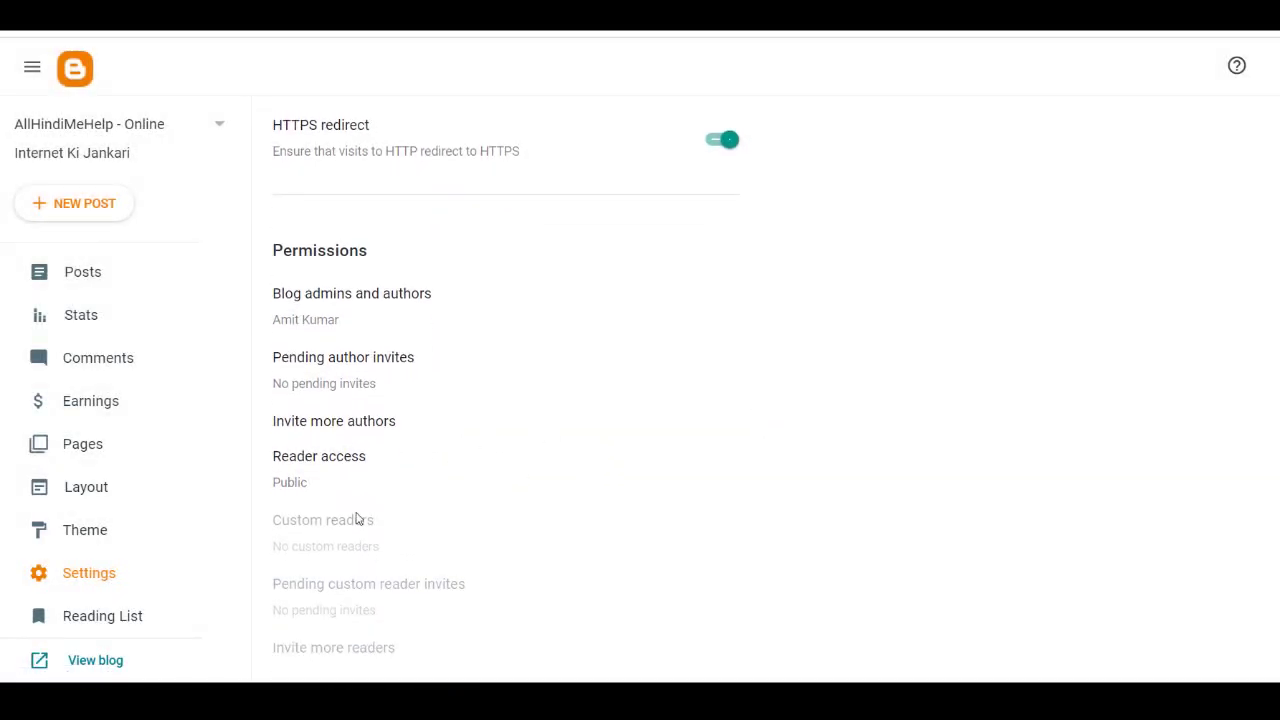
pyautogui.click(344, 460)
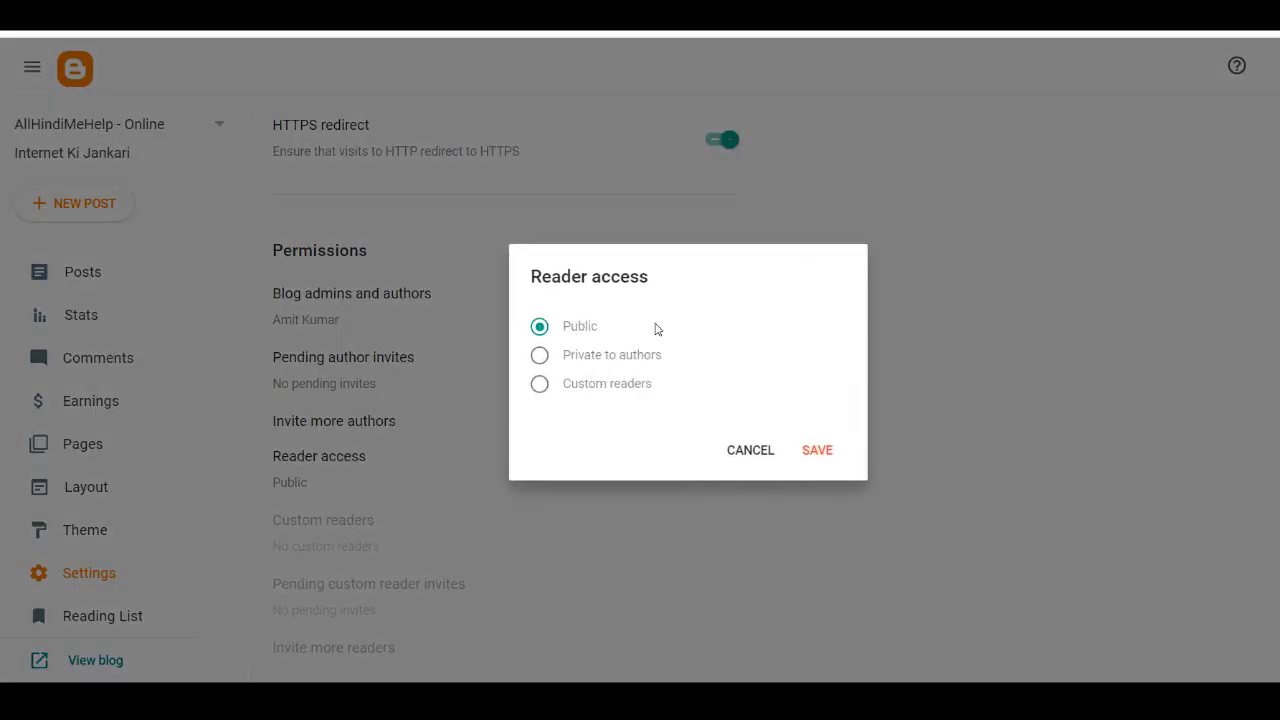
pyautogui.click(540, 355)
pyautogui.click(540, 384)
pyautogui.click(540, 327)
pyautogui.click(749, 451)
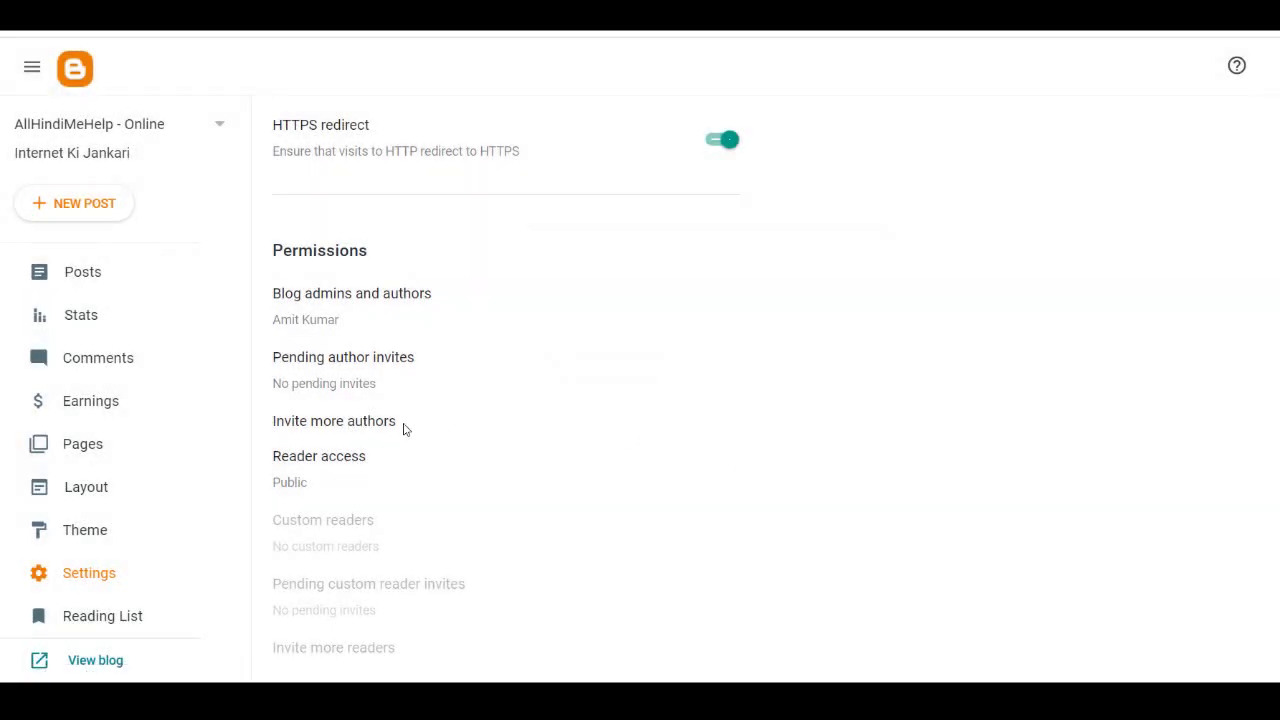
# Step: Set the maximum number of posts shown on the main page to 5 and save the setting
pyautogui.scroll(-3, 386, 514)
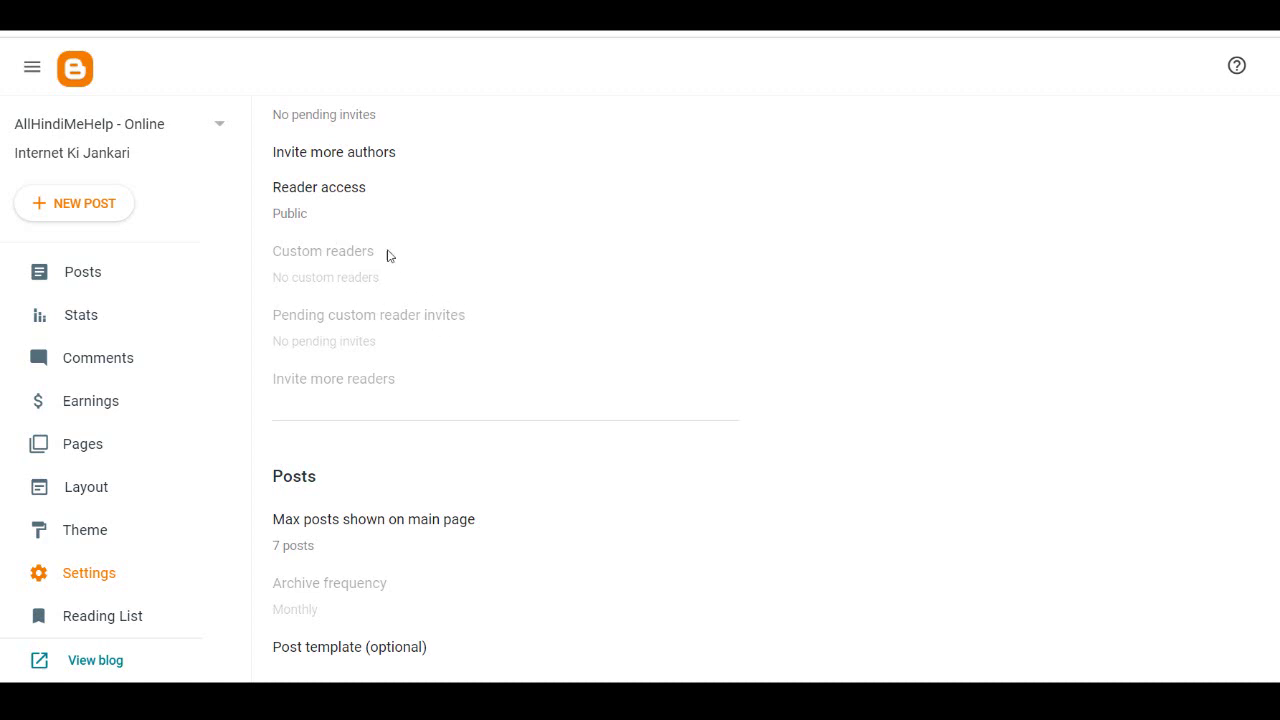
pyautogui.scroll(1, 377, 303)
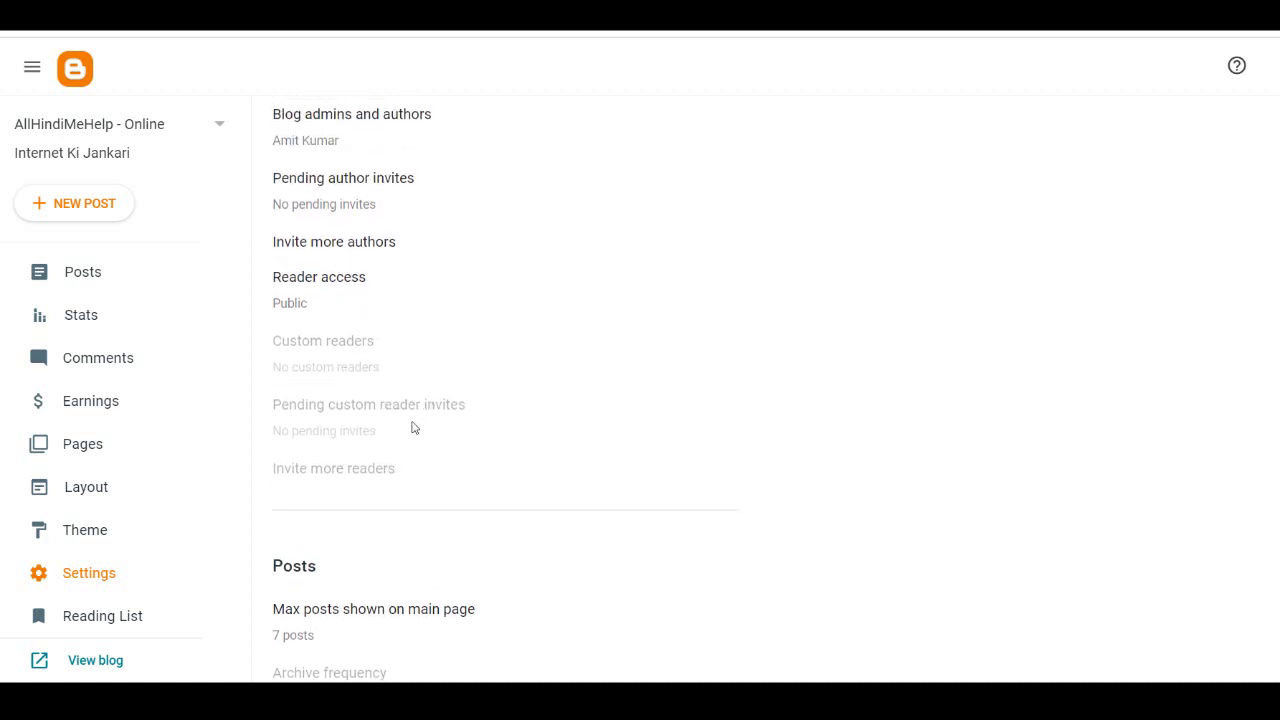
pyautogui.scroll(-1, 399, 485)
pyautogui.scroll(-2, 399, 484)
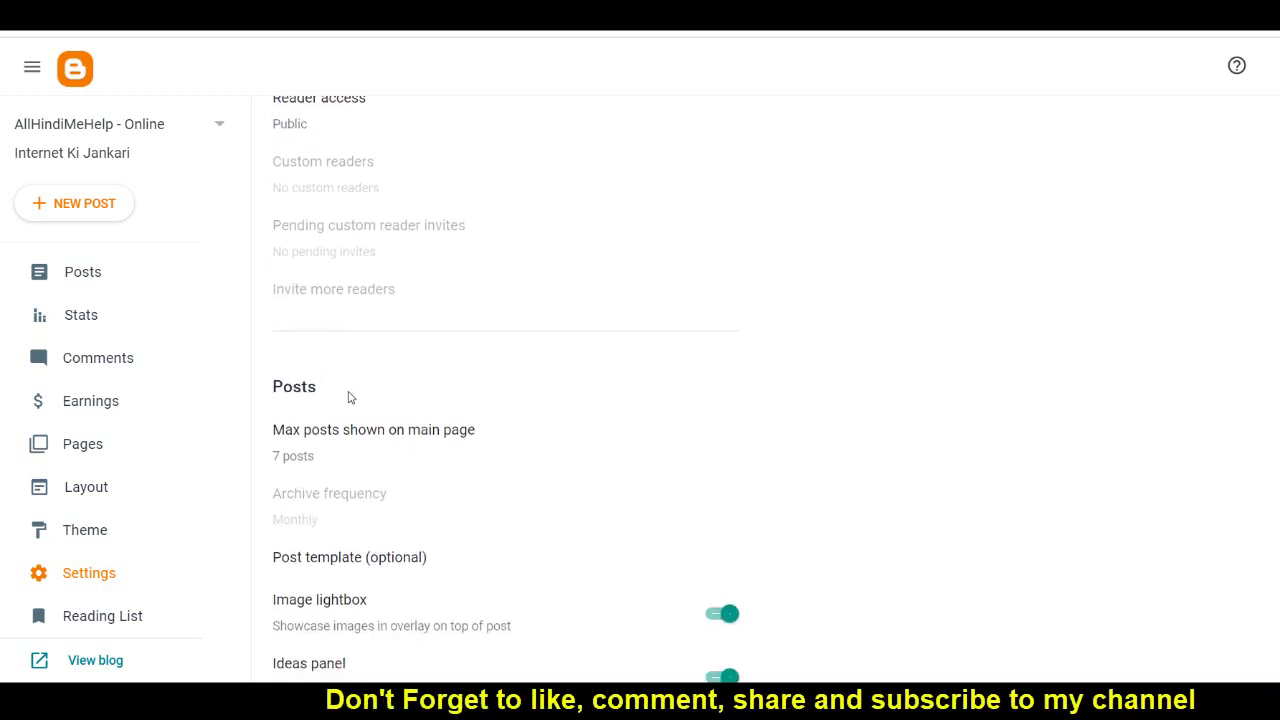
pyautogui.click(329, 440)
pyautogui.moveTo(568, 312); pyautogui.dragTo(526, 316)
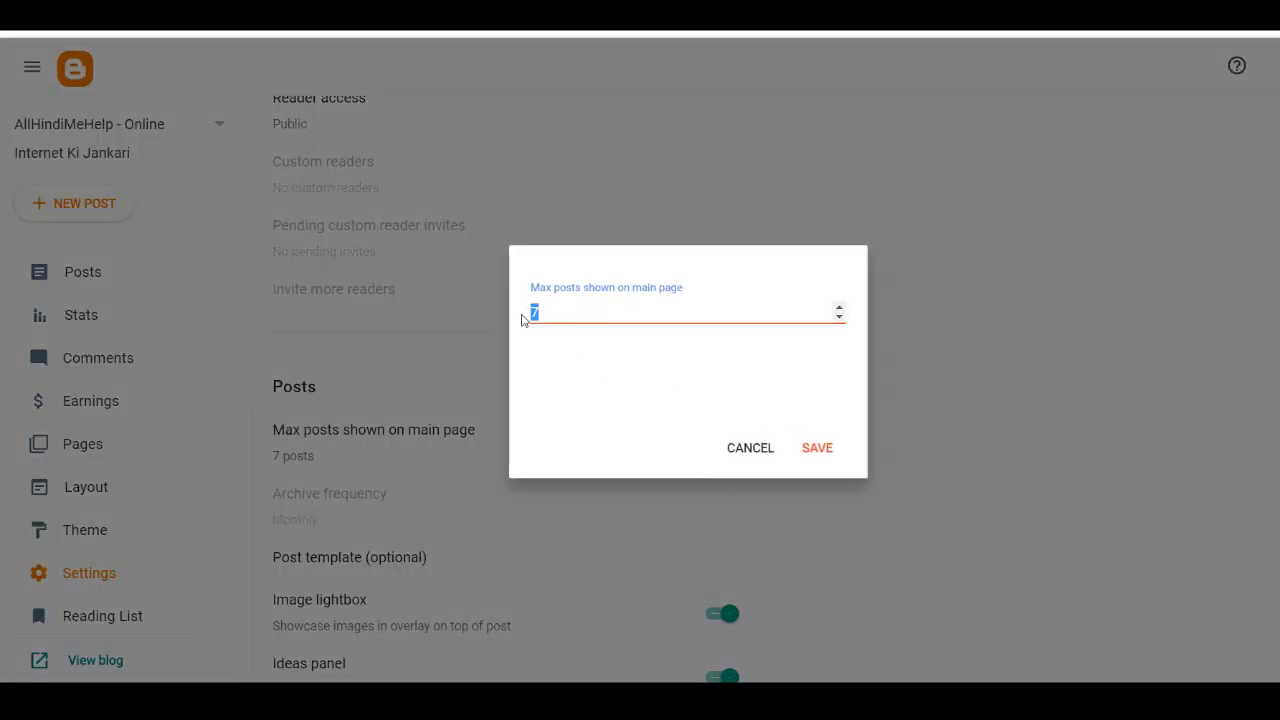
pyautogui.click(552, 317)
pyautogui.doubleClick(526, 315)
pyautogui.click(817, 448)
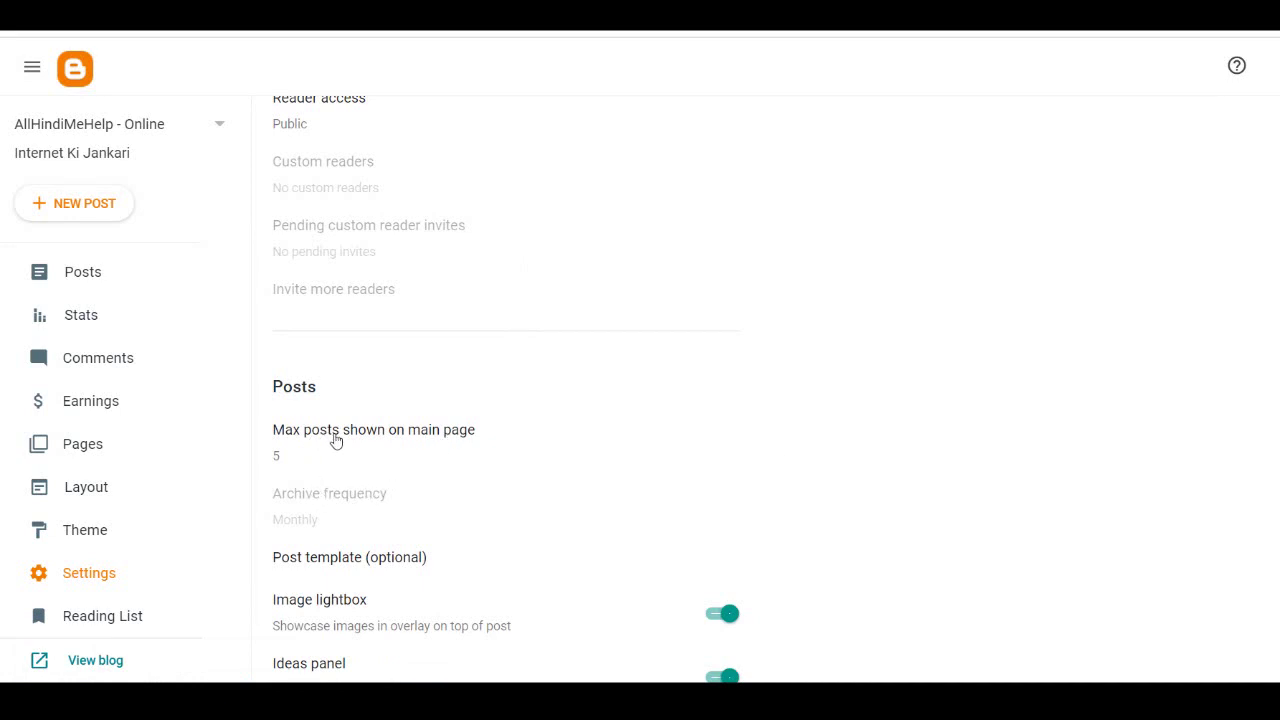
# Step: View the optional post template and the available comment locations, closing both without changes
pyautogui.scroll(-1, 296, 474)
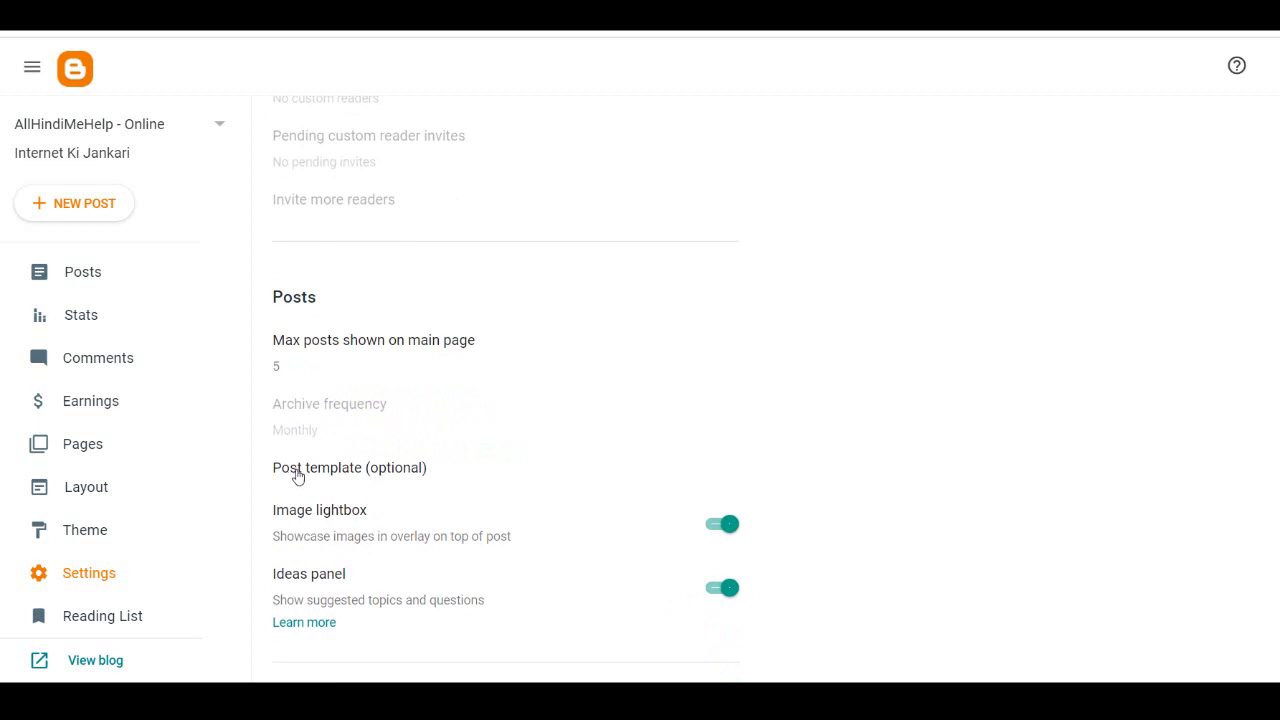
pyautogui.click(388, 471)
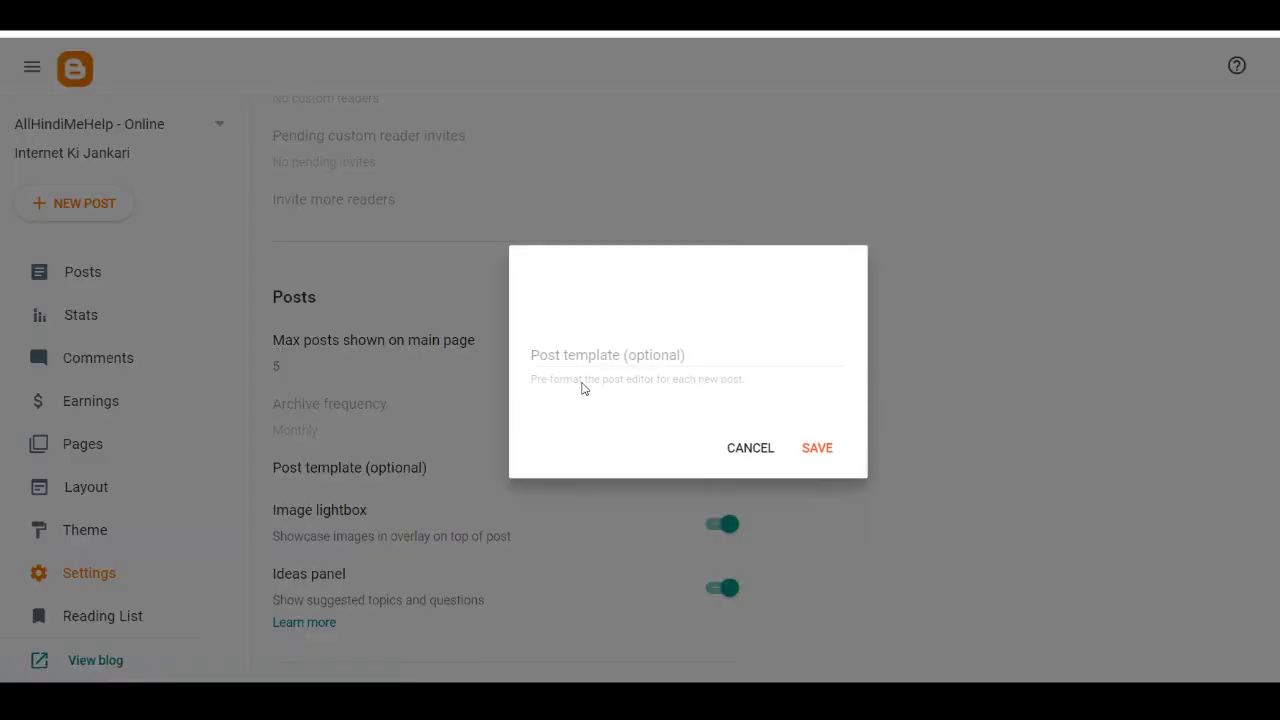
pyautogui.click(763, 450)
pyautogui.scroll(-1, 352, 477)
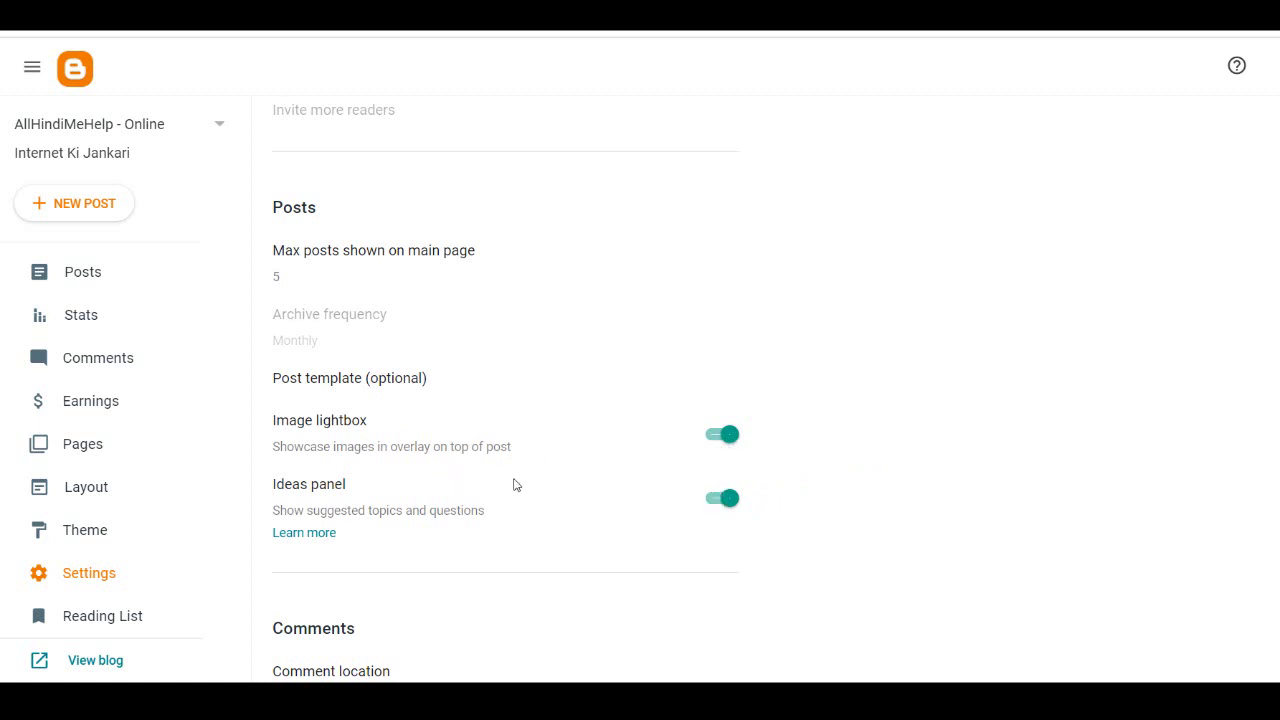
pyautogui.scroll(-2, 560, 479)
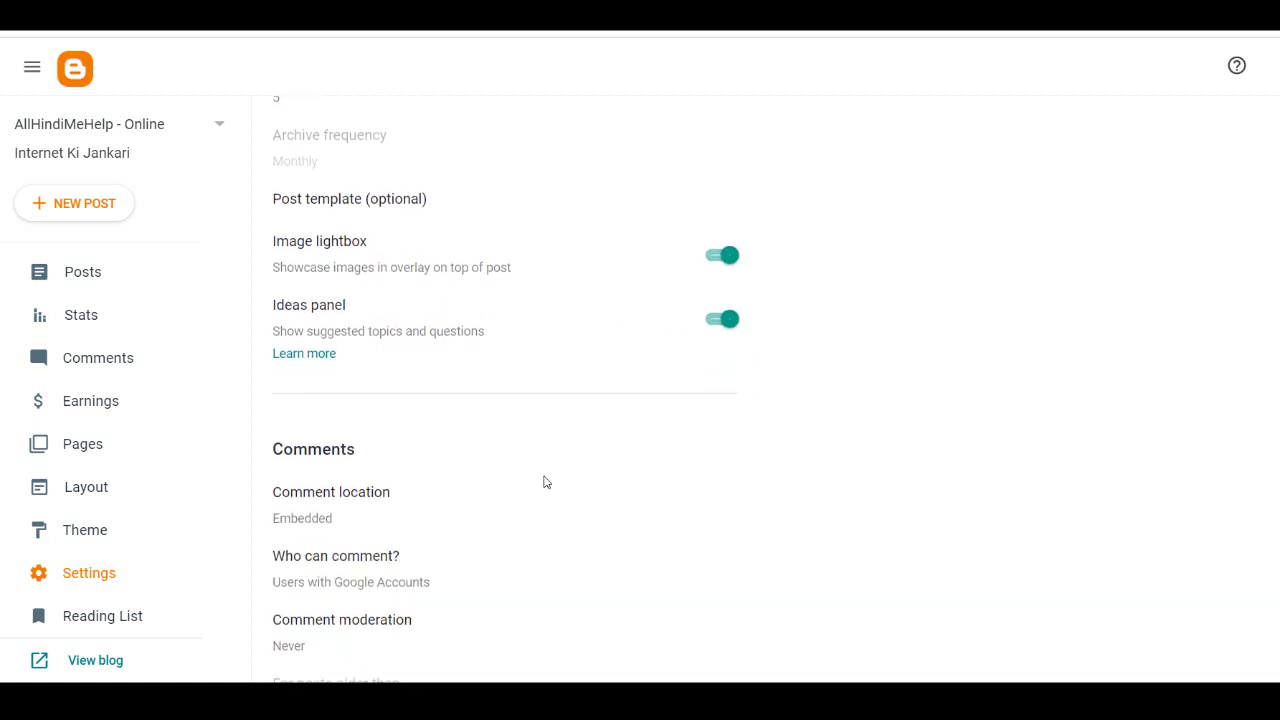
pyautogui.click(340, 502)
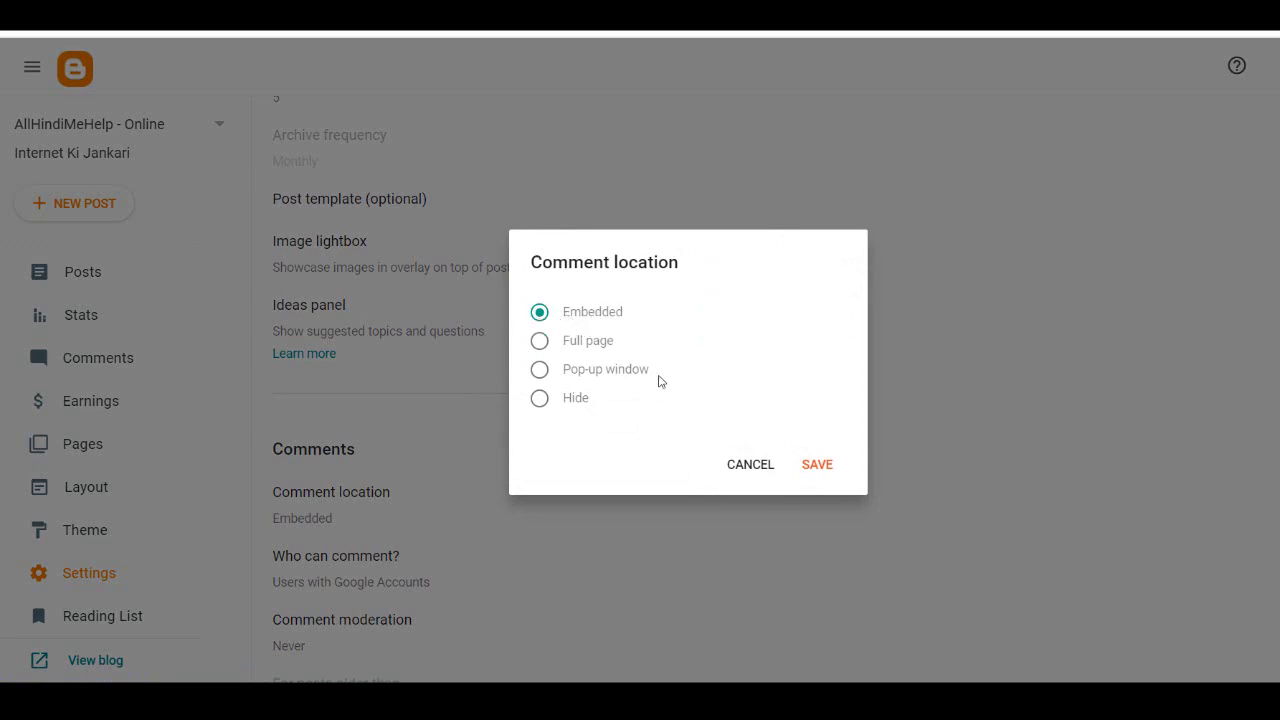
pyautogui.click(750, 466)
# Step: Turn off the word verification captcha for readers who comment in the comments settings
pyautogui.scroll(-3, 322, 464)
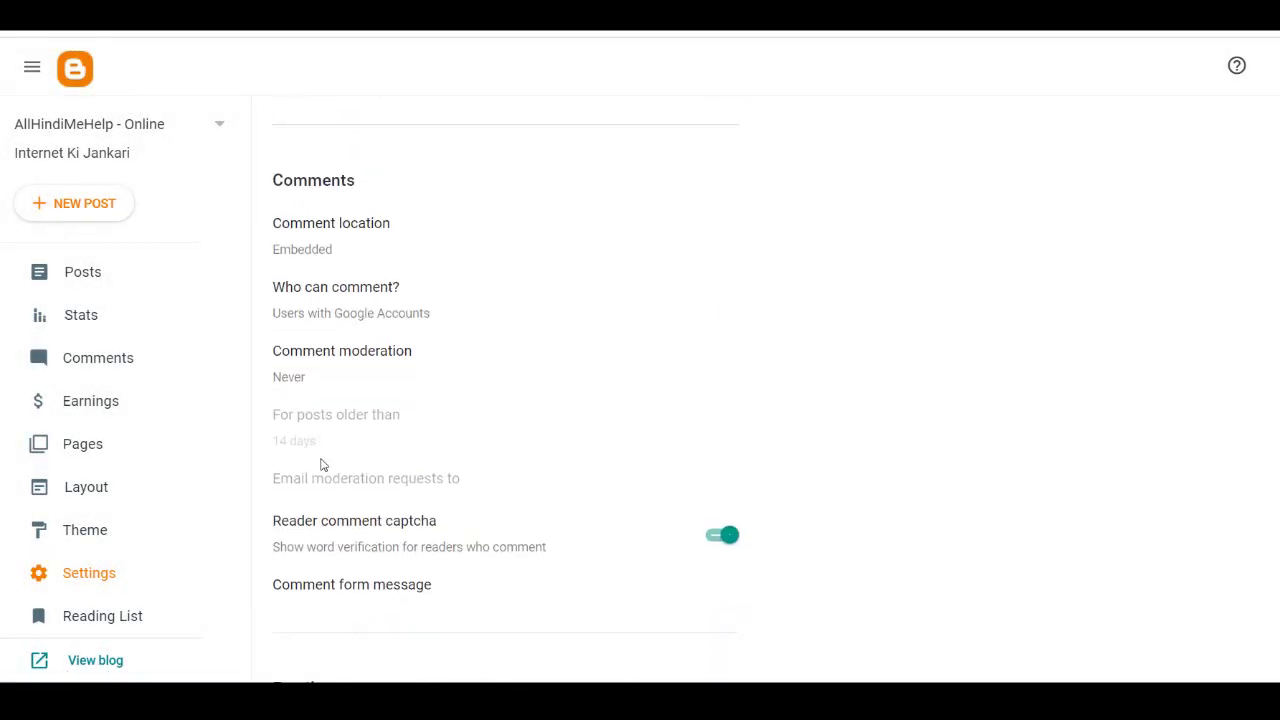
pyautogui.scroll(-1, 440, 343)
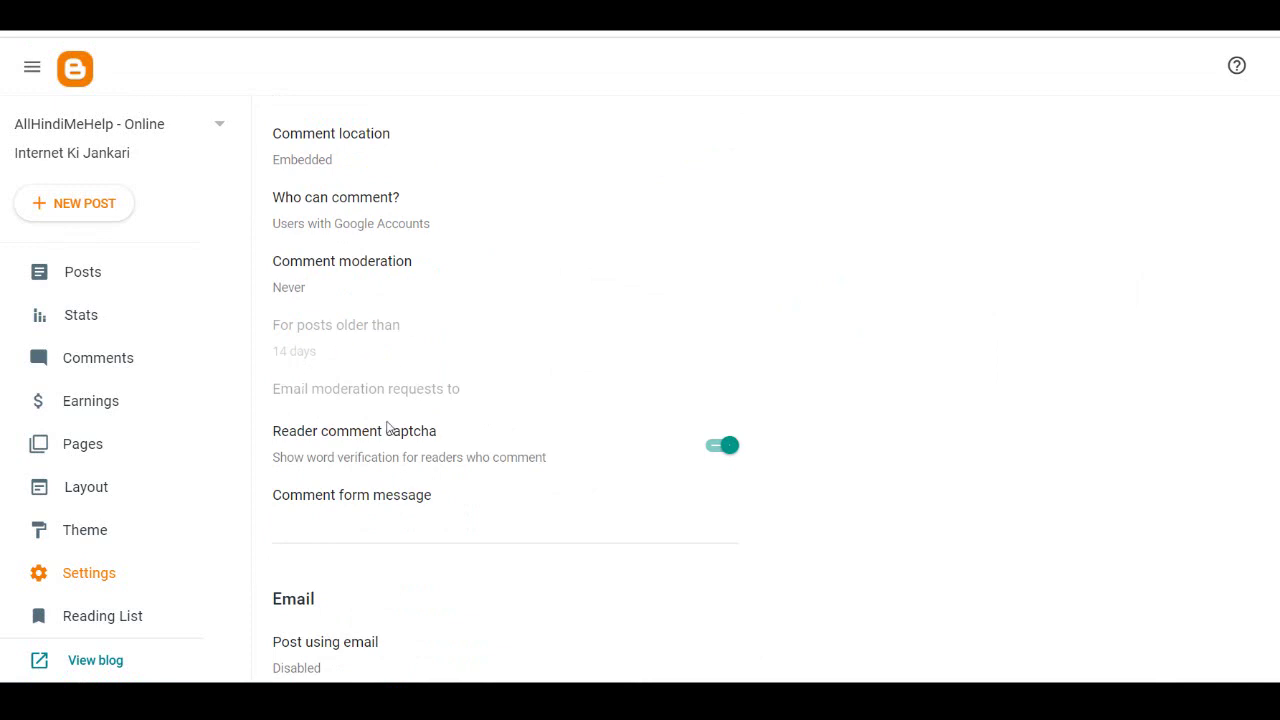
pyautogui.scroll(-1, 388, 428)
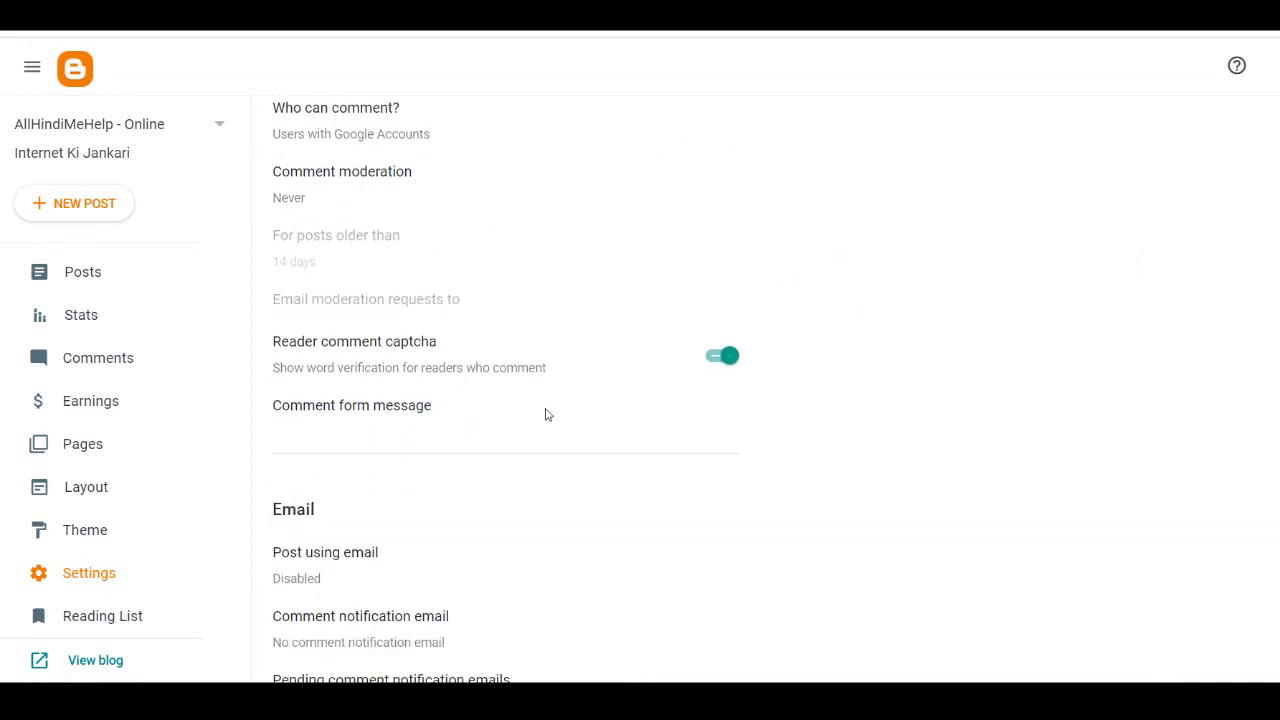
pyautogui.click(724, 358)
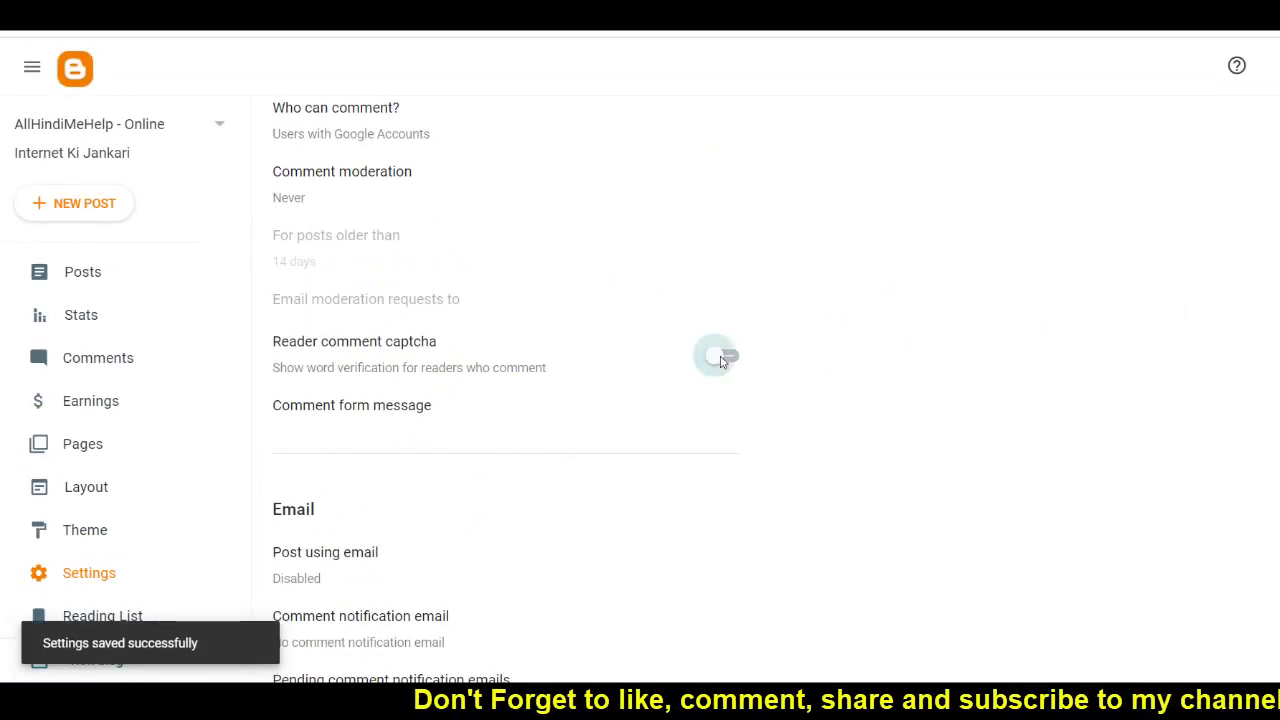
pyautogui.click(724, 358)
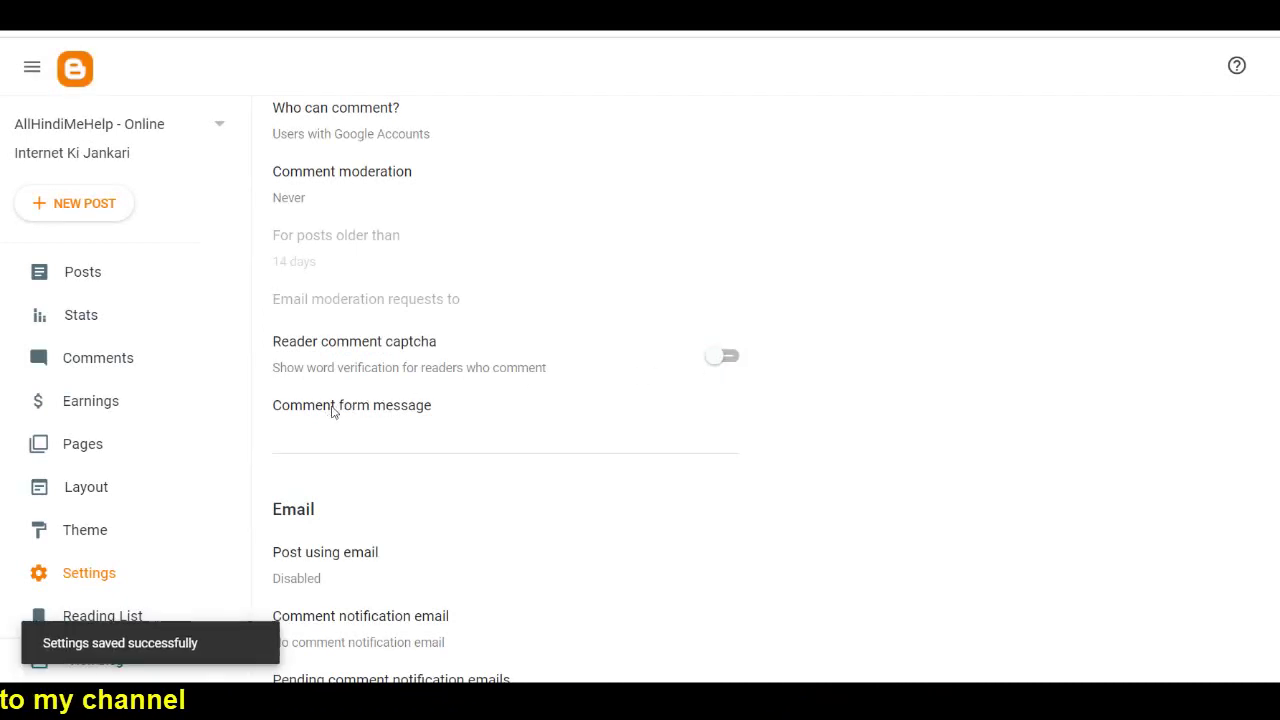
# Step: View the comment form message editor in the comments settings and cancel it without entering a message
pyautogui.click(333, 412)
pyautogui.click(603, 362)
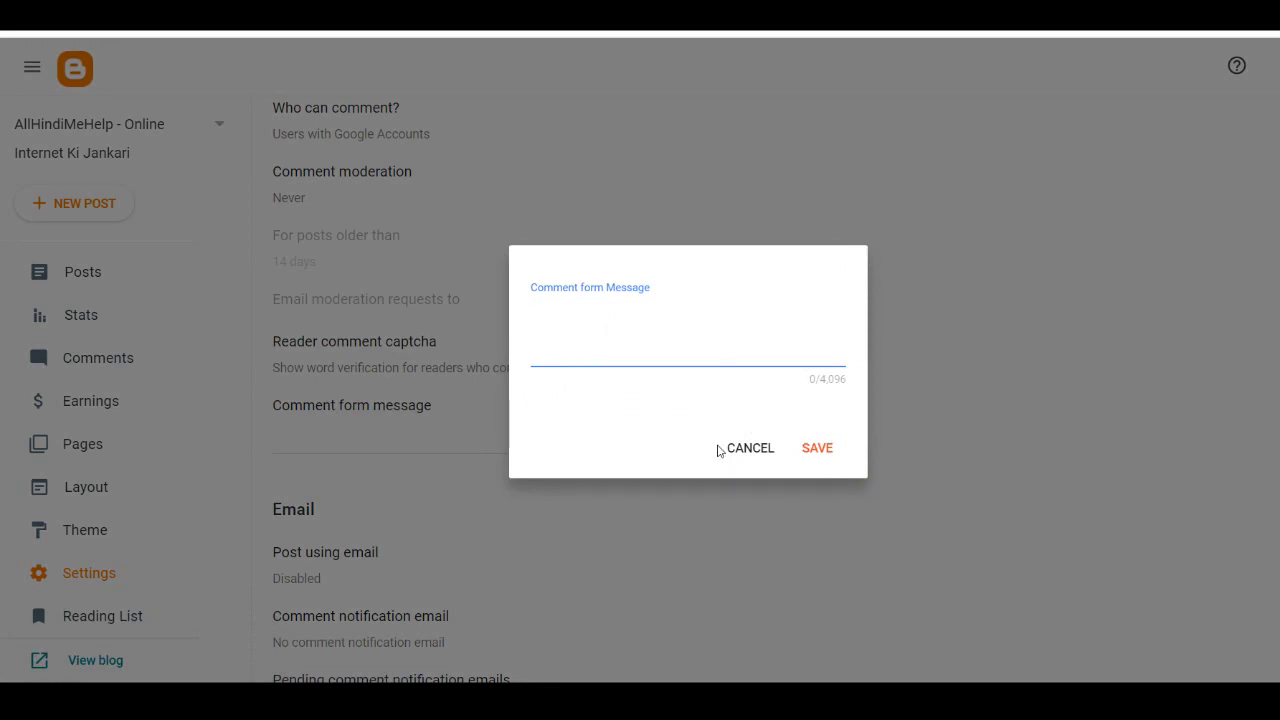
pyautogui.click(748, 452)
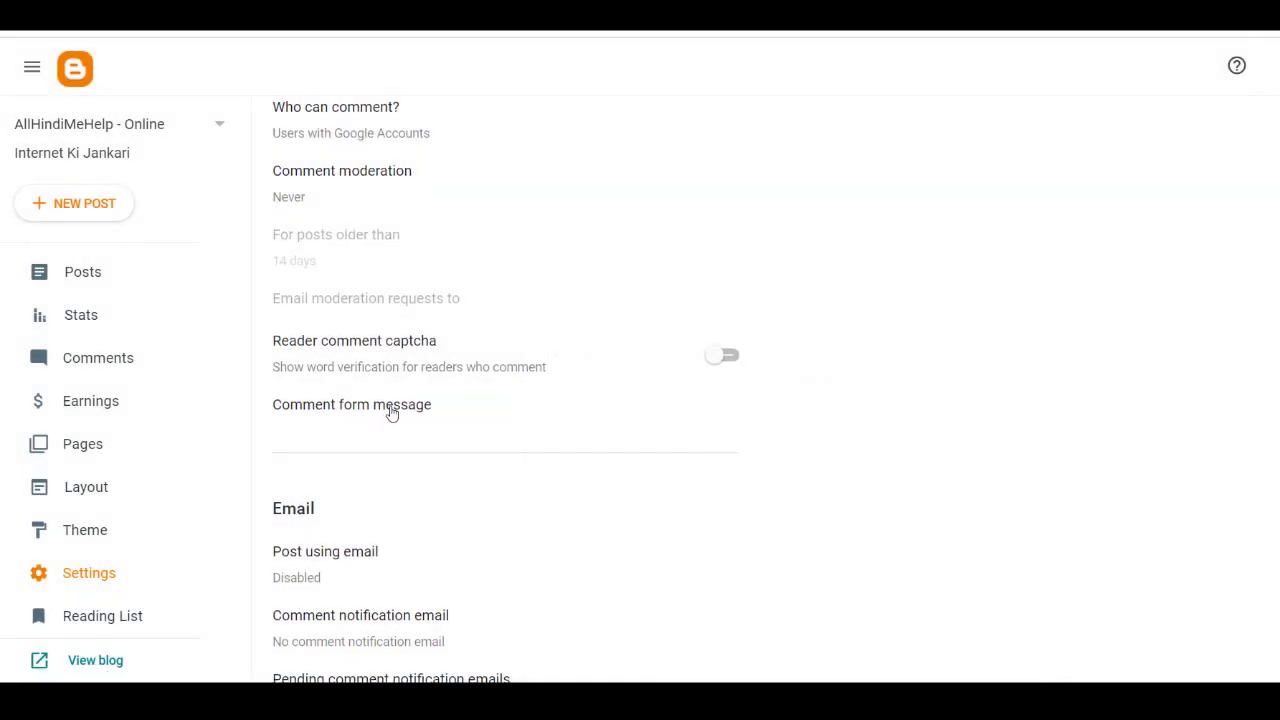
# Step: View the options for posting using email and the comment notification email setting, cancelling both without changes
pyautogui.scroll(-1, 392, 414)
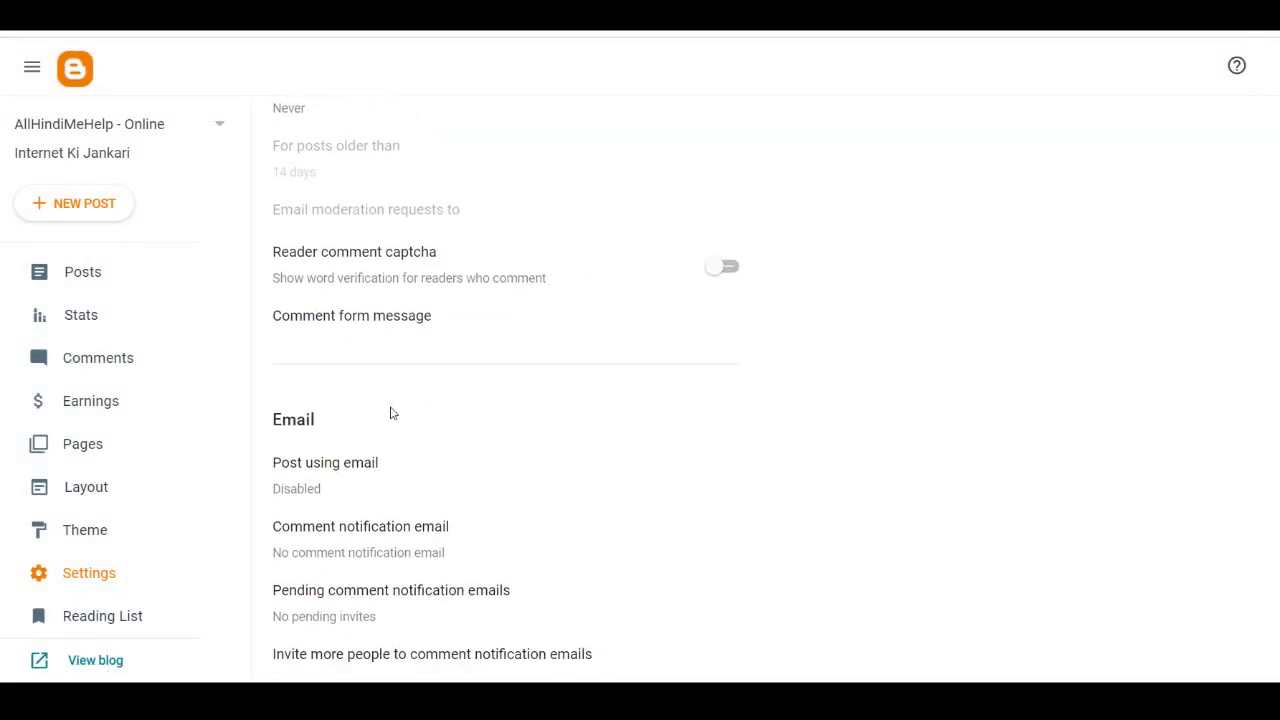
pyautogui.click(315, 473)
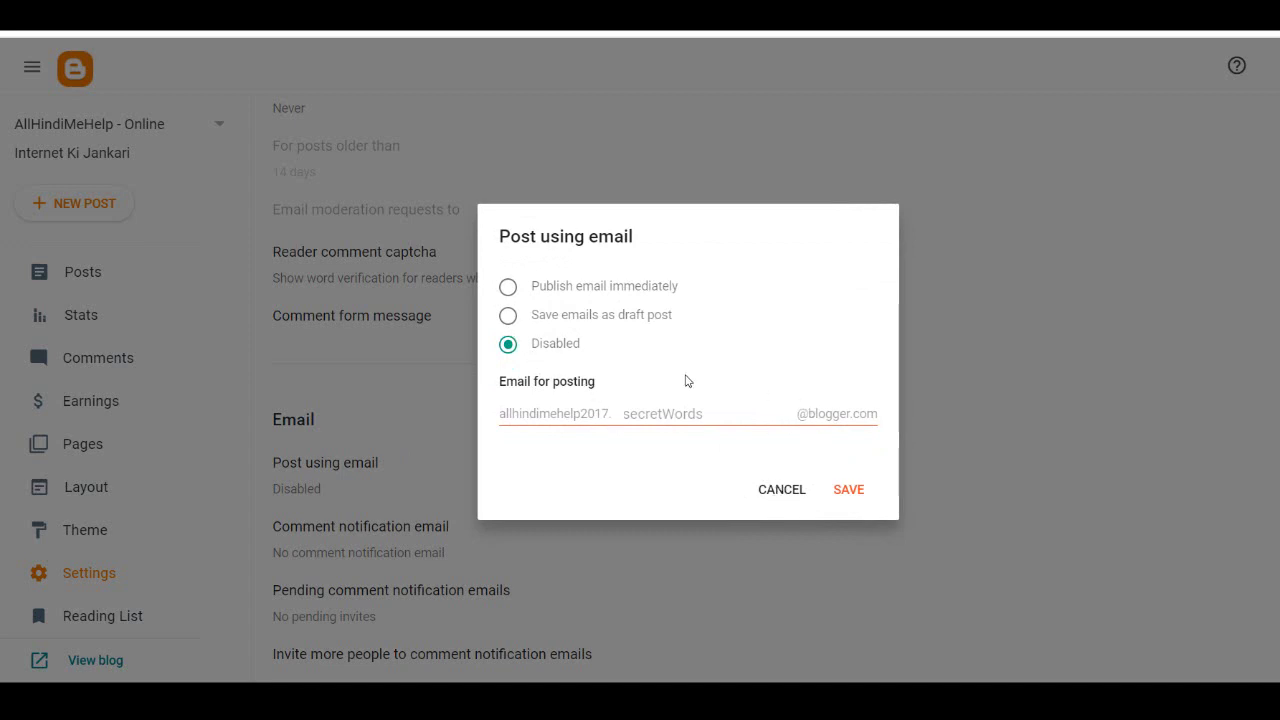
pyautogui.click(781, 489)
pyautogui.scroll(-3, 386, 457)
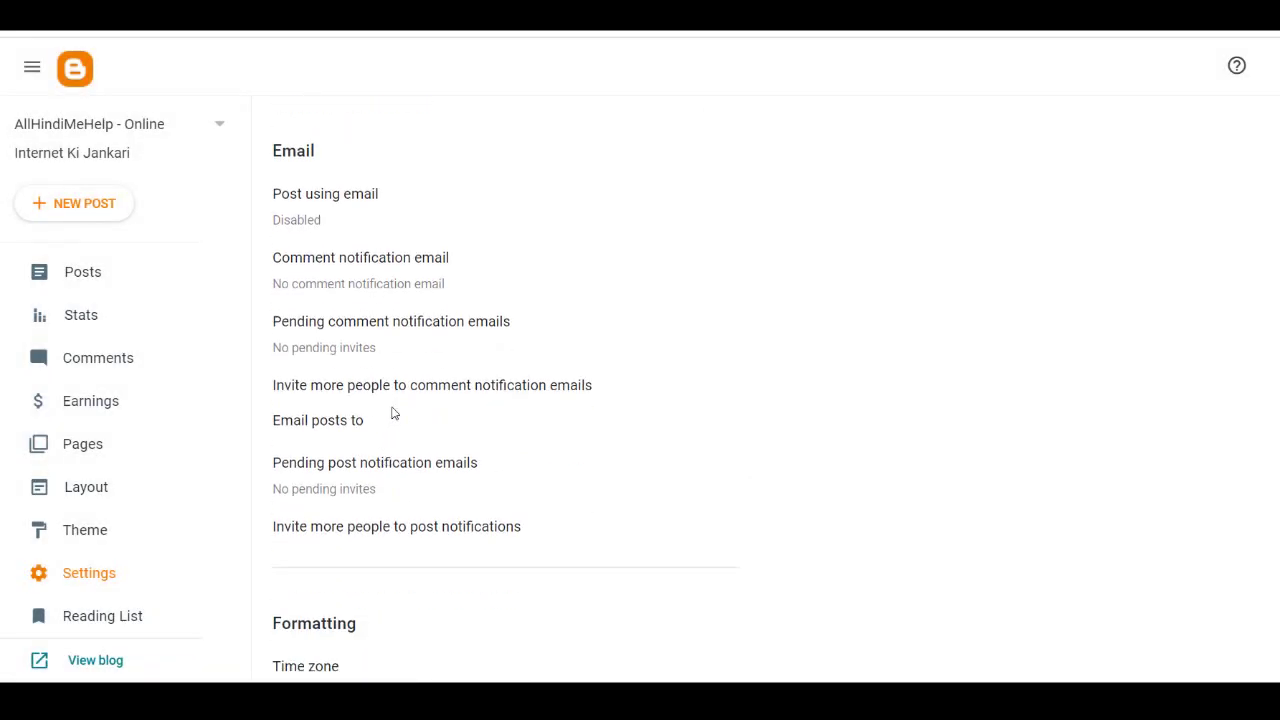
pyautogui.click(385, 268)
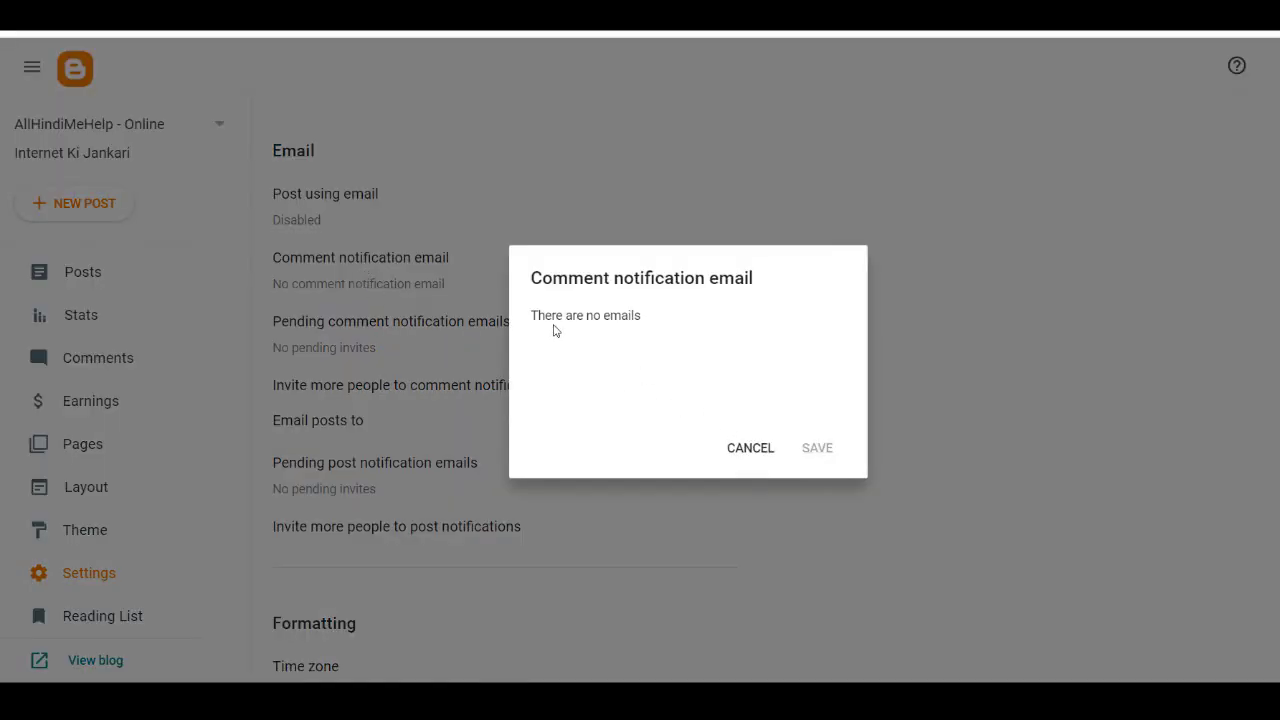
pyautogui.click(735, 448)
pyautogui.scroll(-2, 414, 374)
pyautogui.scroll(2, 380, 300)
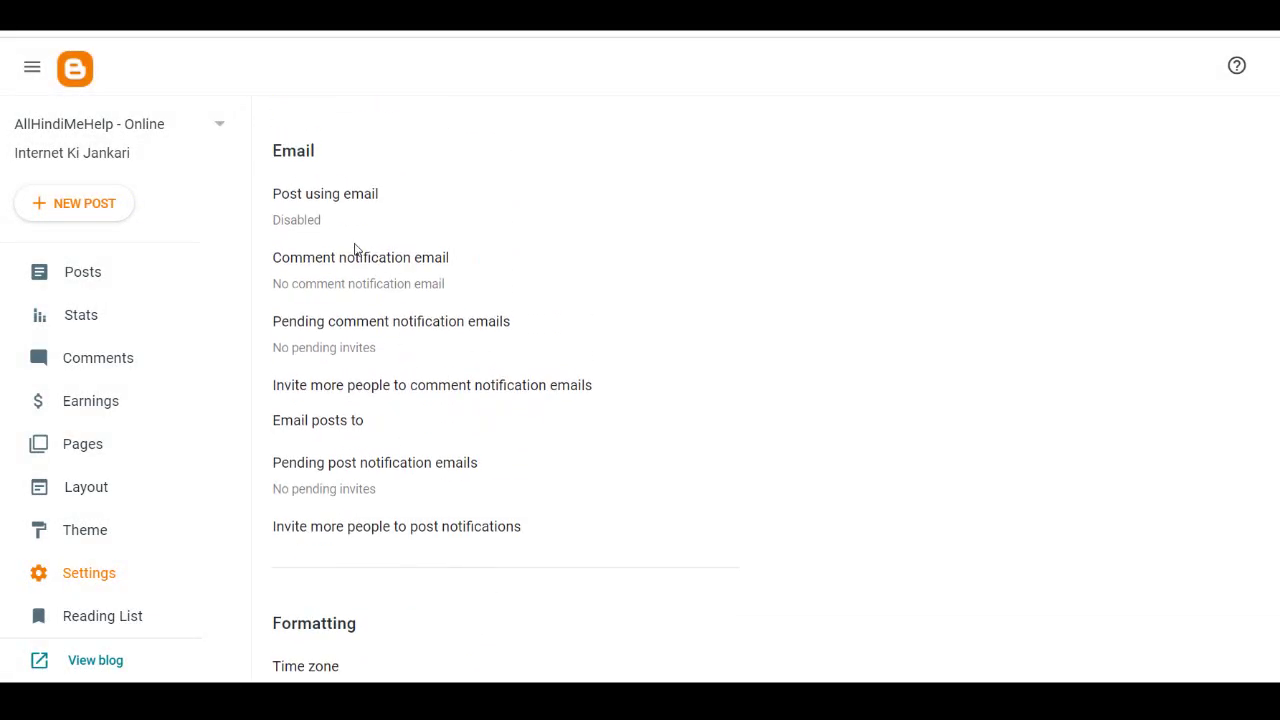
# Step: Set the blog's time zone to (GMT+05:30) India Standard Time – Kolkata and save the setting
pyautogui.scroll(-2, 445, 415)
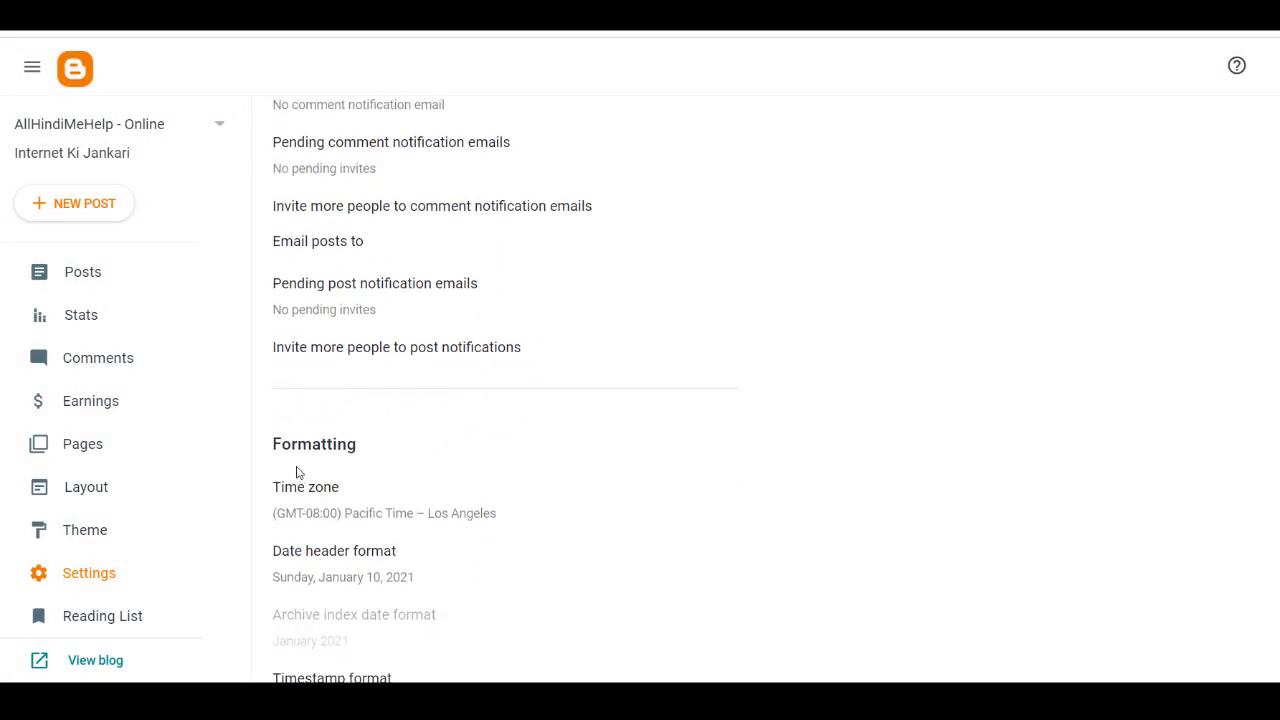
pyautogui.click(397, 527)
pyautogui.scroll(-10, 553, 418)
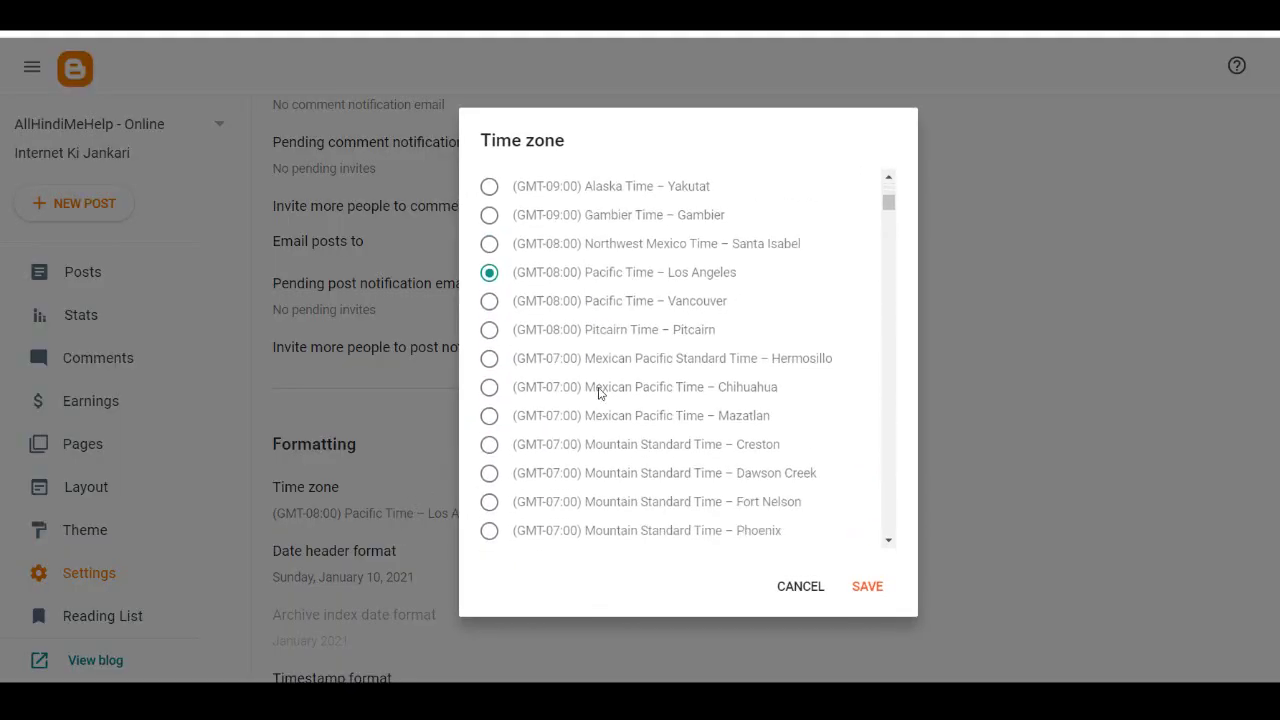
pyautogui.scroll(3, 801, 368)
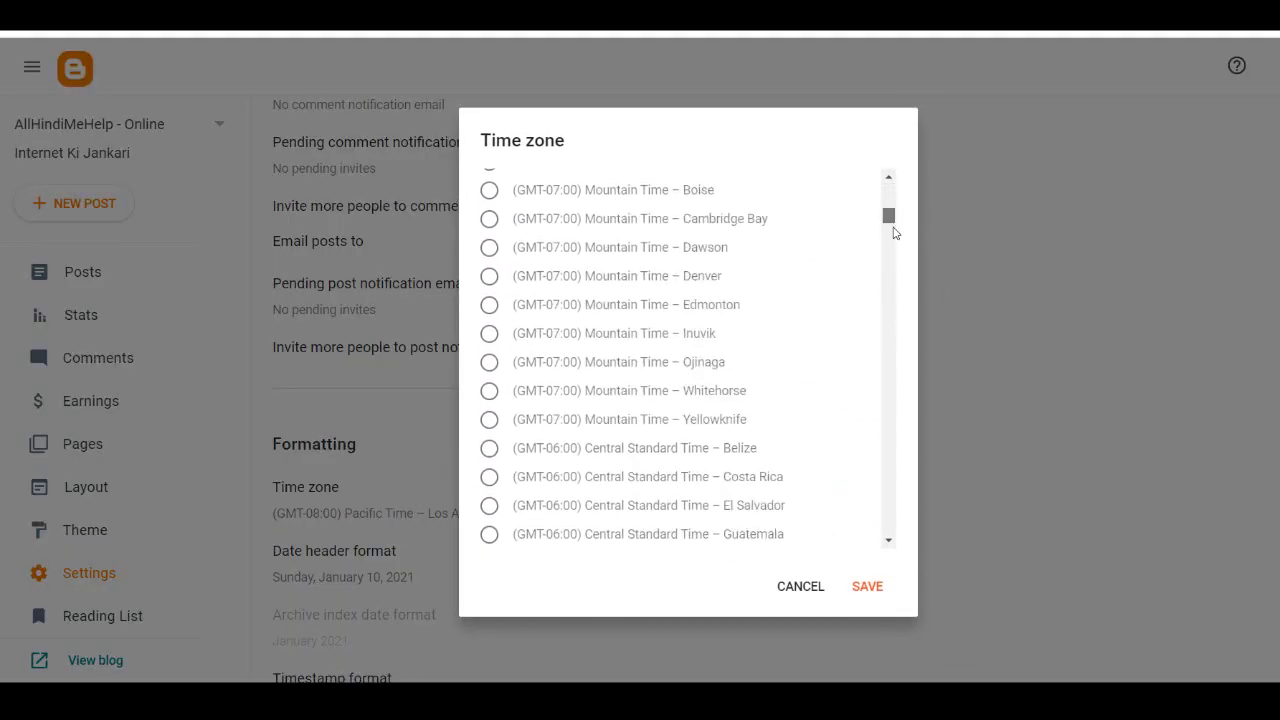
pyautogui.moveTo(894, 231); pyautogui.dragTo(871, 394)
pyautogui.scroll(-10, 720, 418)
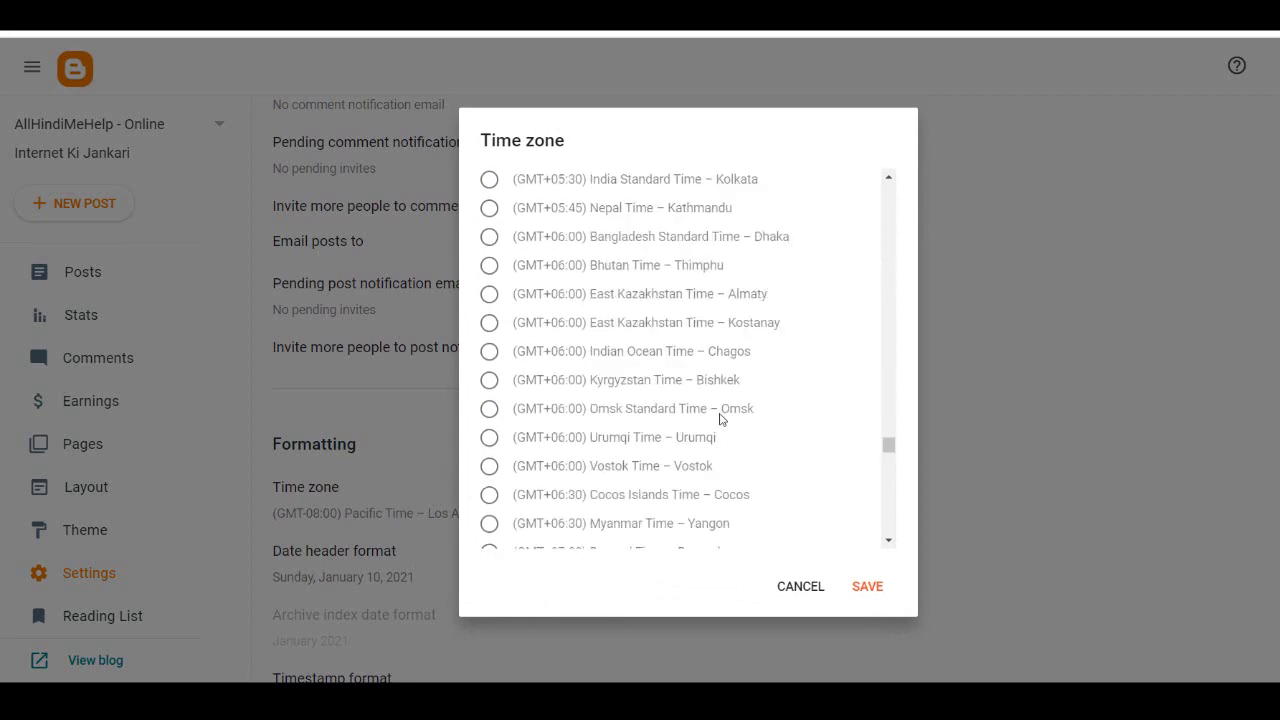
pyautogui.click(700, 186)
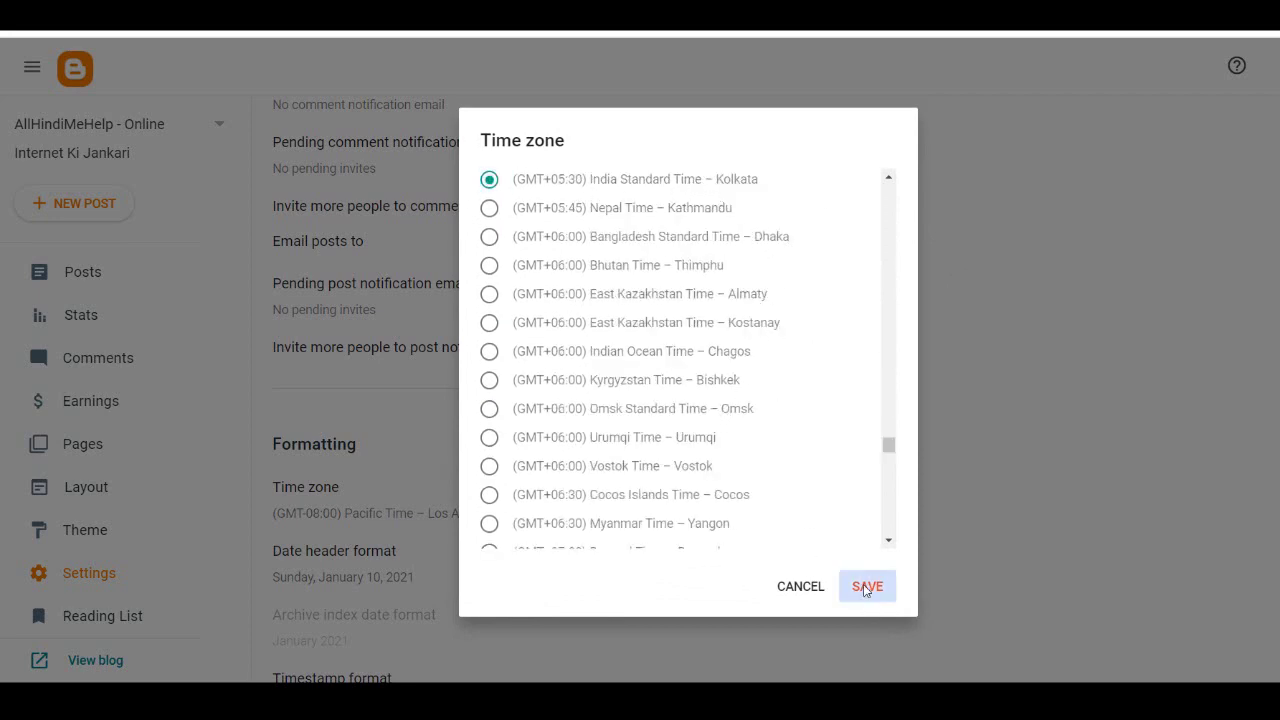
pyautogui.click(865, 588)
# Step: View the available date header formats and timestamp formats in the formatting settings, cancelling both without changes
pyautogui.scroll(-3, 414, 531)
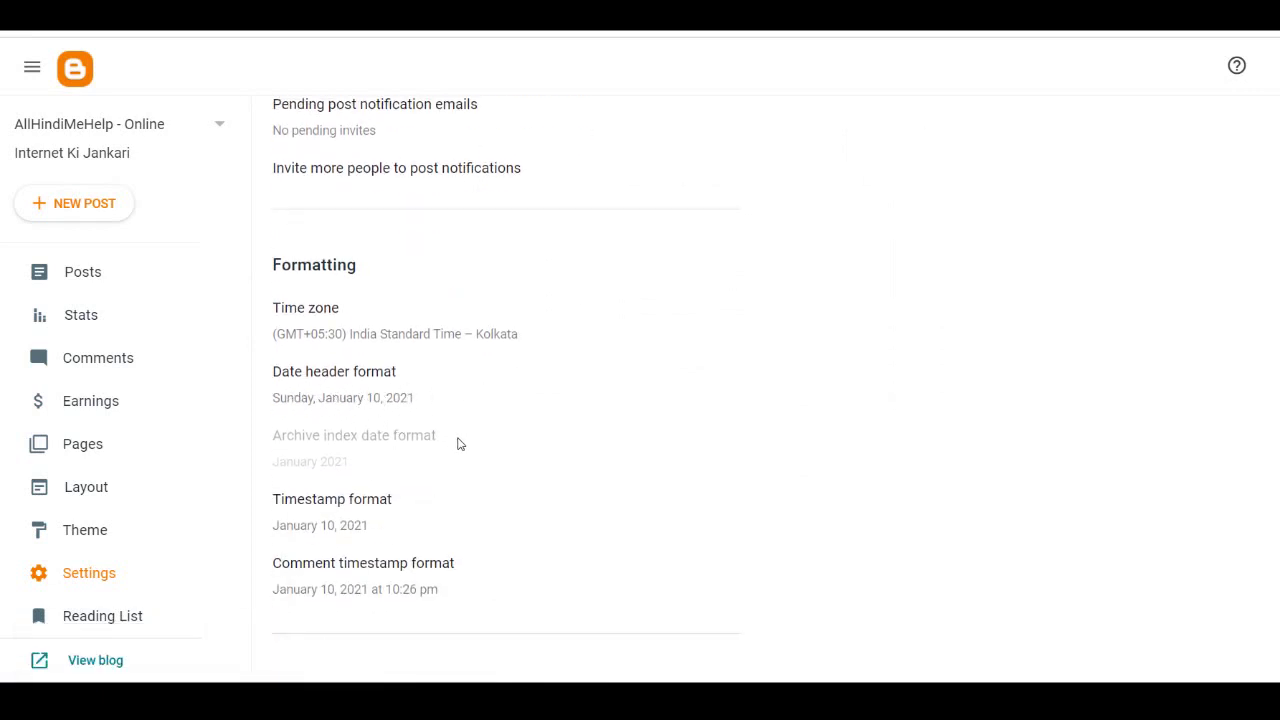
pyautogui.click(341, 402)
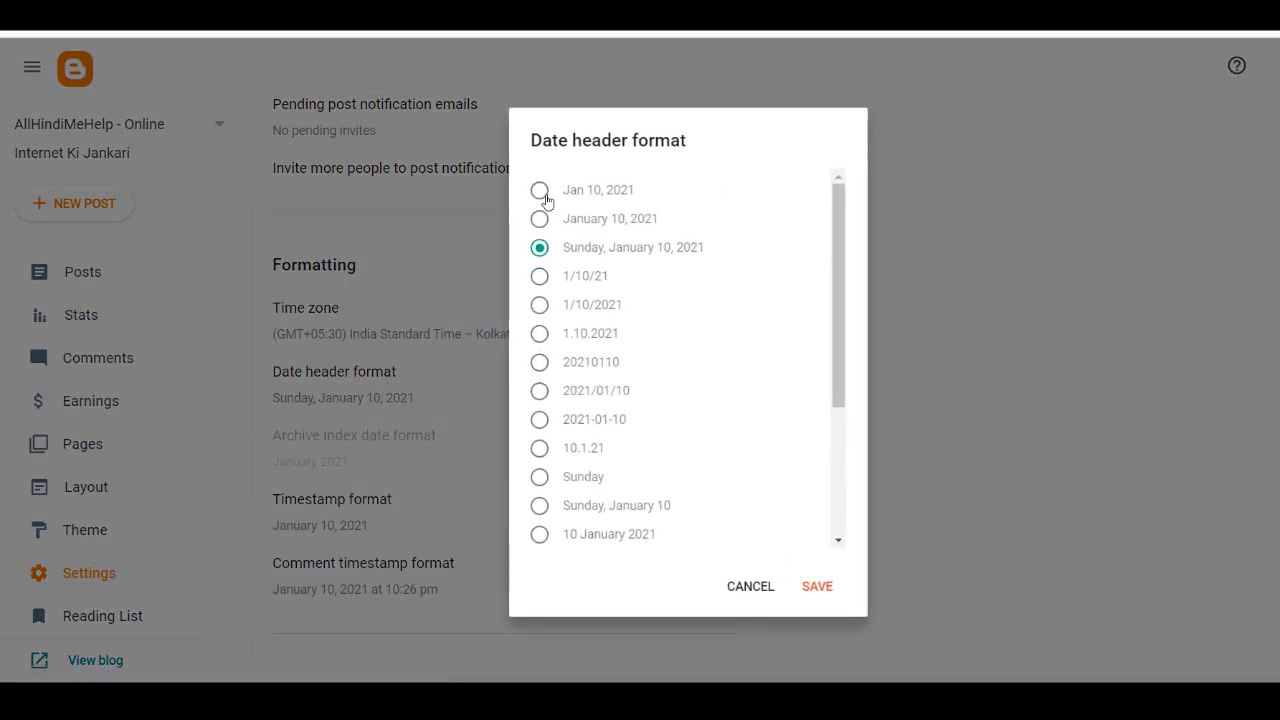
pyautogui.click(750, 581)
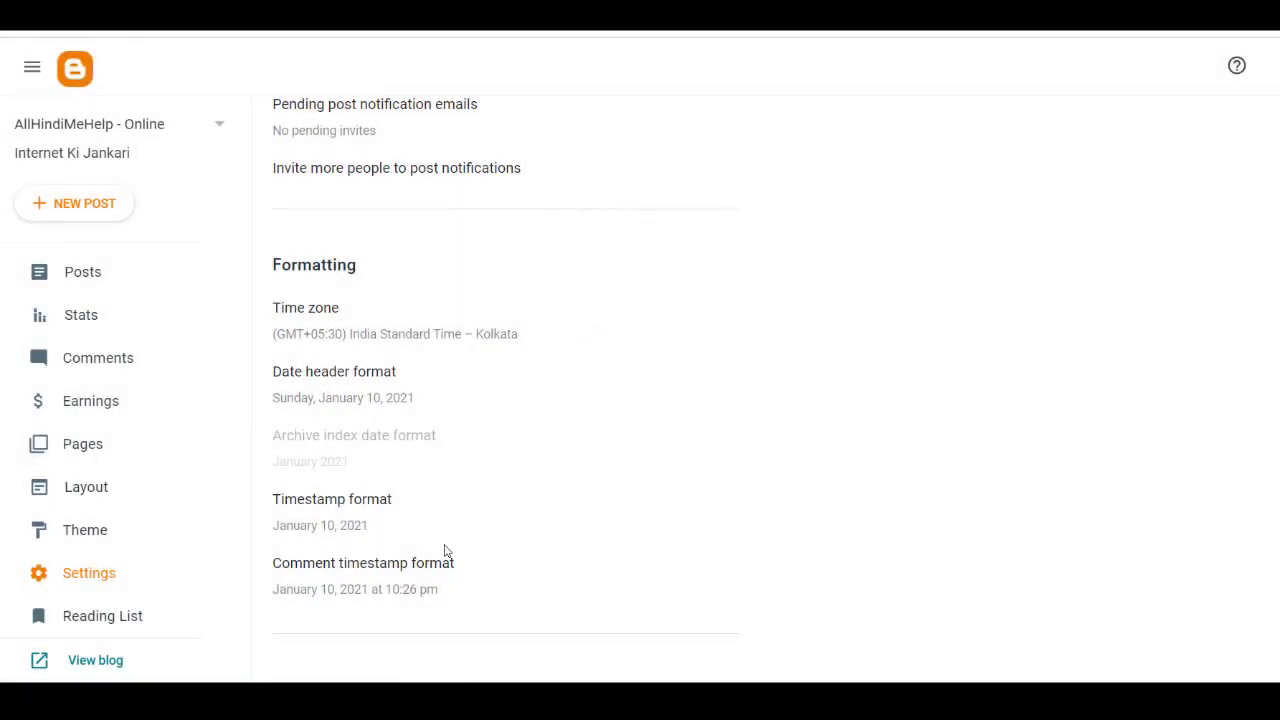
pyautogui.click(347, 508)
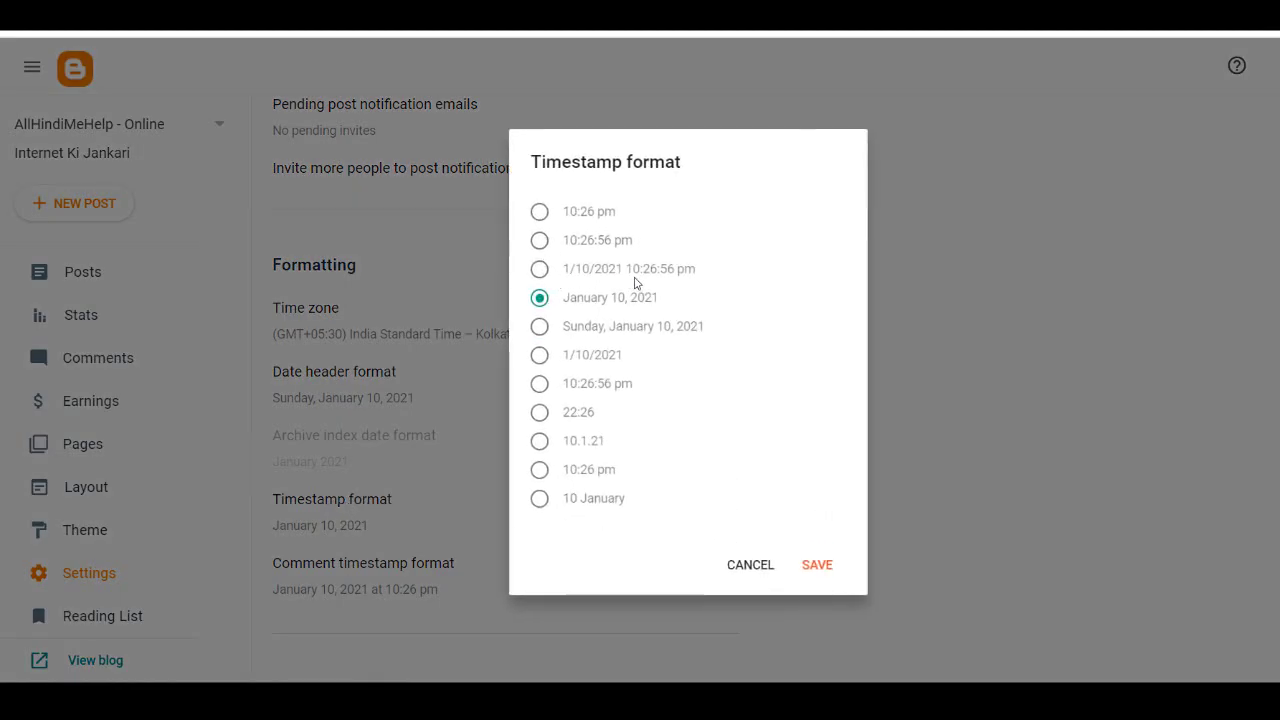
pyautogui.click(756, 568)
# Step: Copy the full text of the blog description in the basic settings and save the description
pyautogui.scroll(-1, 243, 480)
pyautogui.scroll(-3, 343, 523)
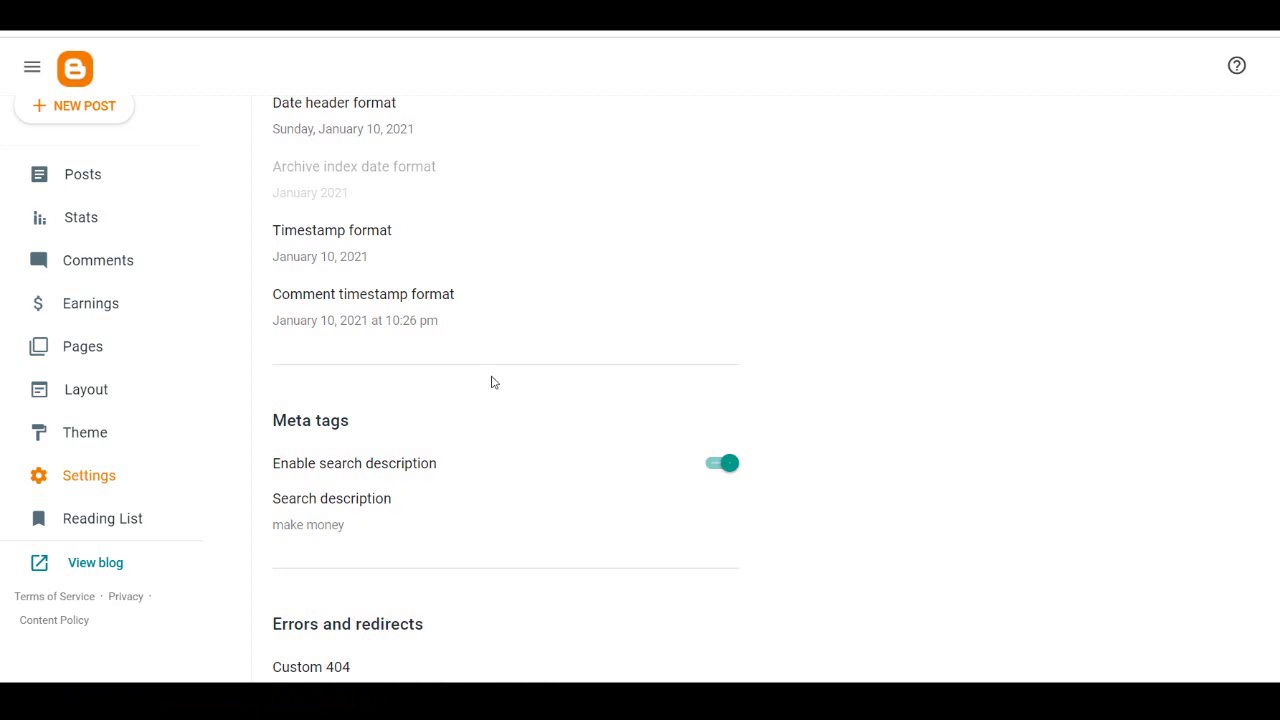
pyautogui.scroll(3, 491, 382)
pyautogui.scroll(10, 505, 390)
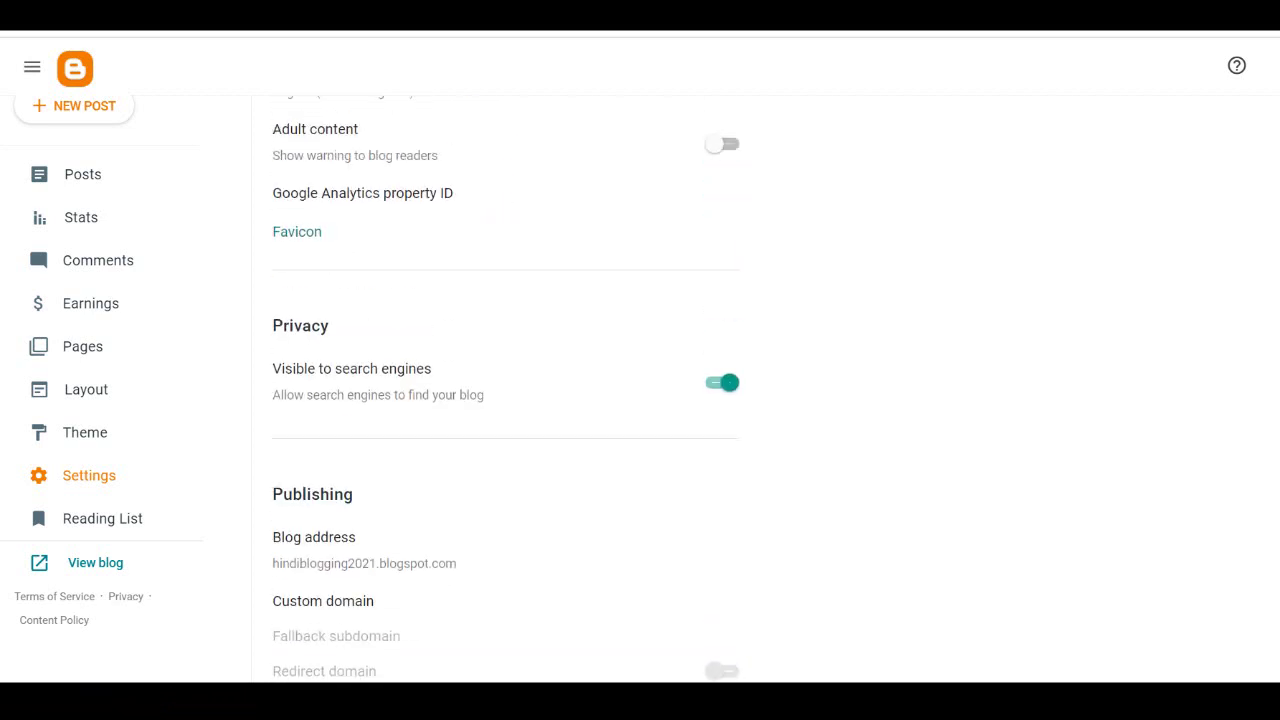
pyautogui.click(358, 284)
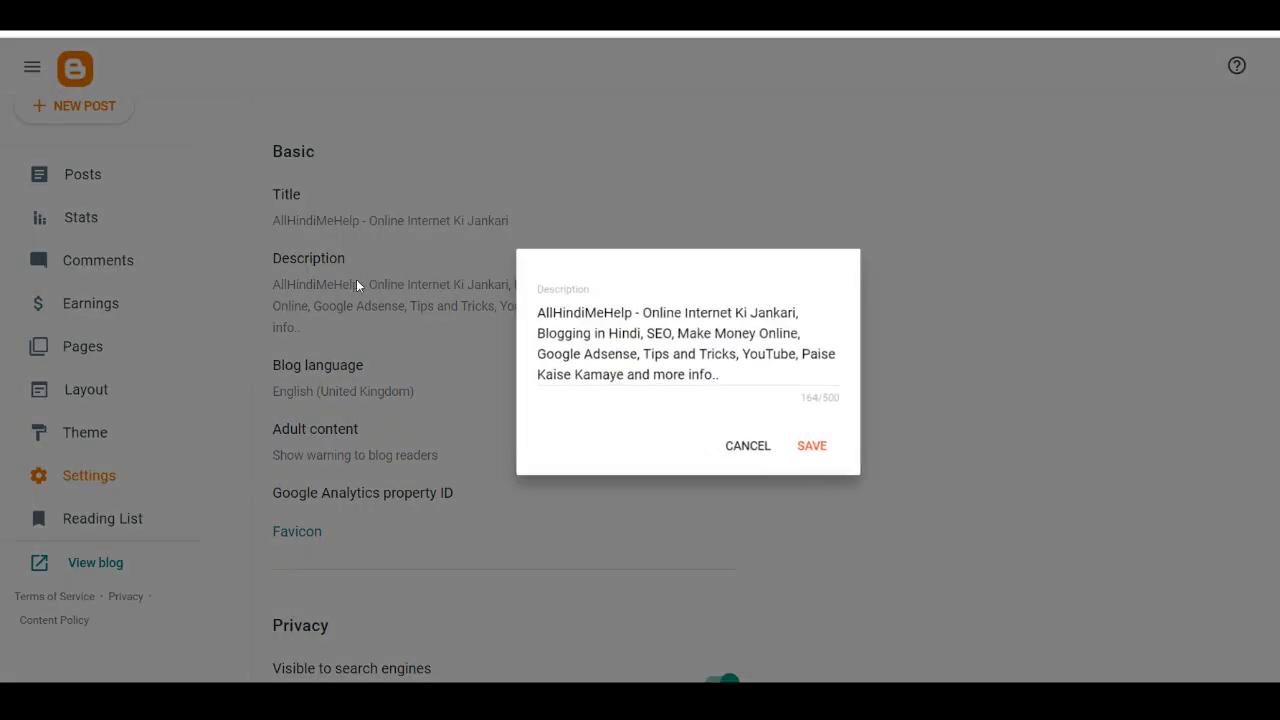
pyautogui.moveTo(733, 377); pyautogui.dragTo(512, 312)
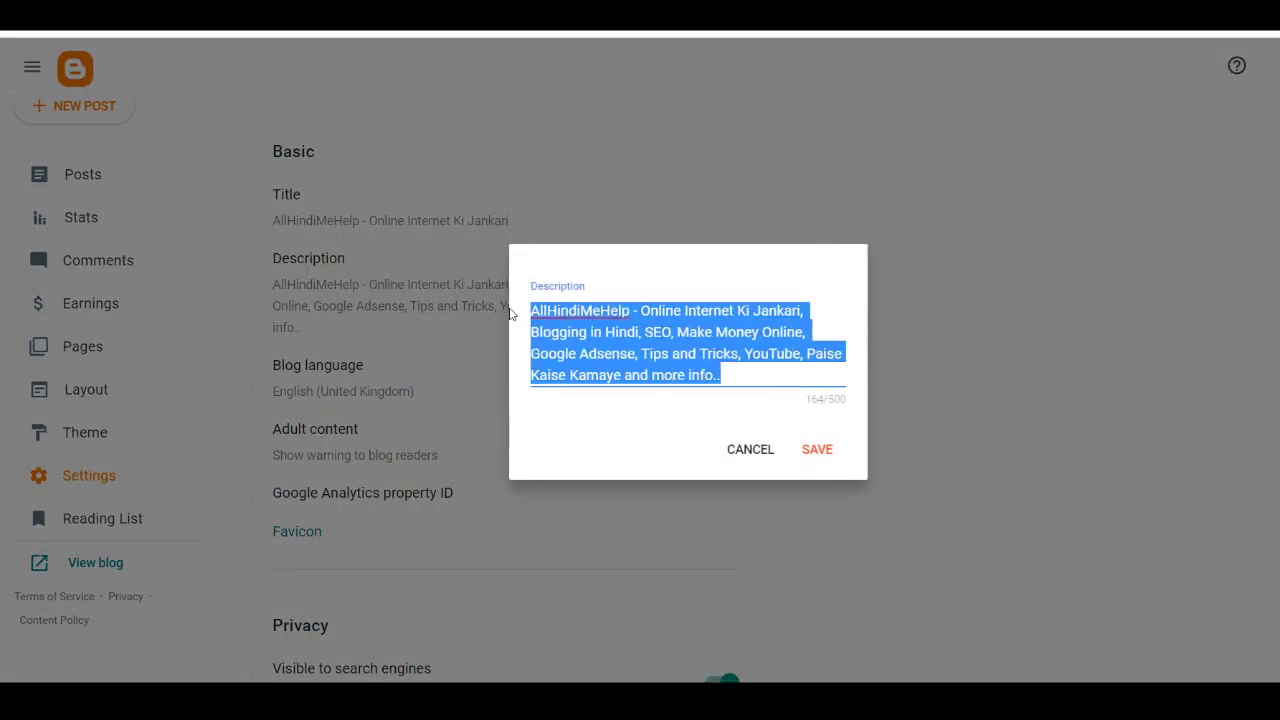
pyautogui.rightClick(601, 330)
pyautogui.click(642, 397)
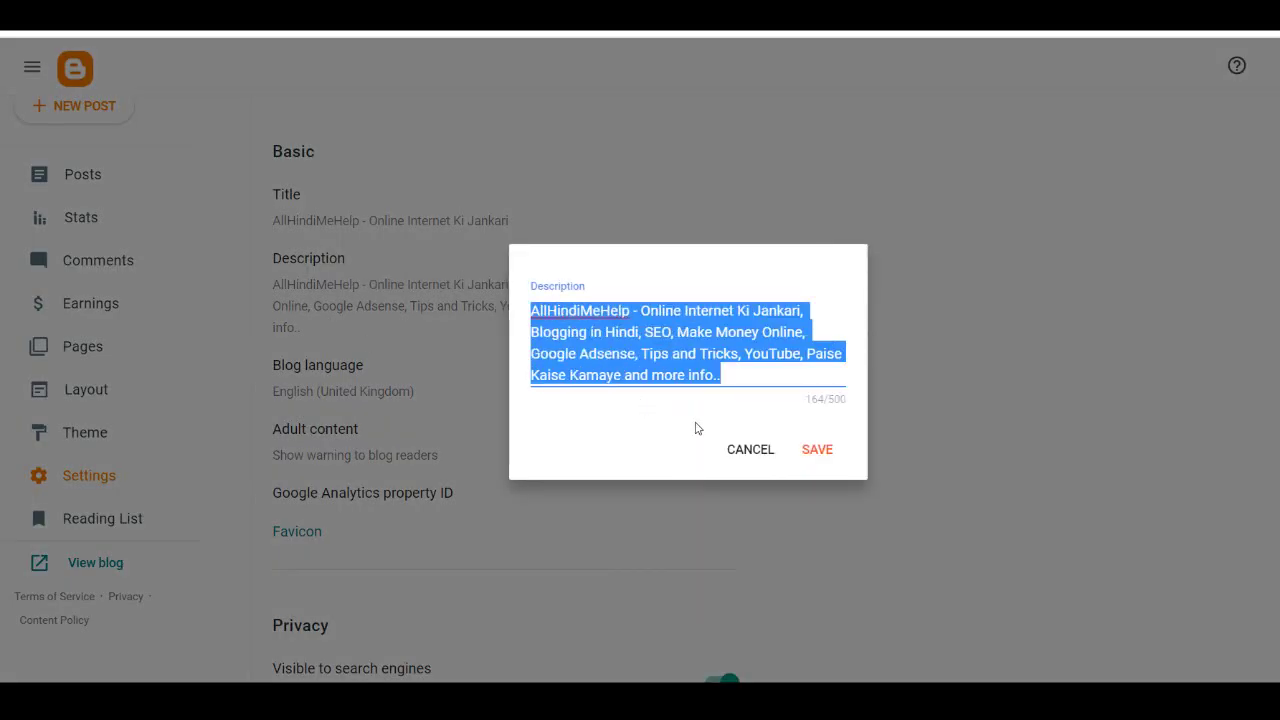
pyautogui.click(811, 449)
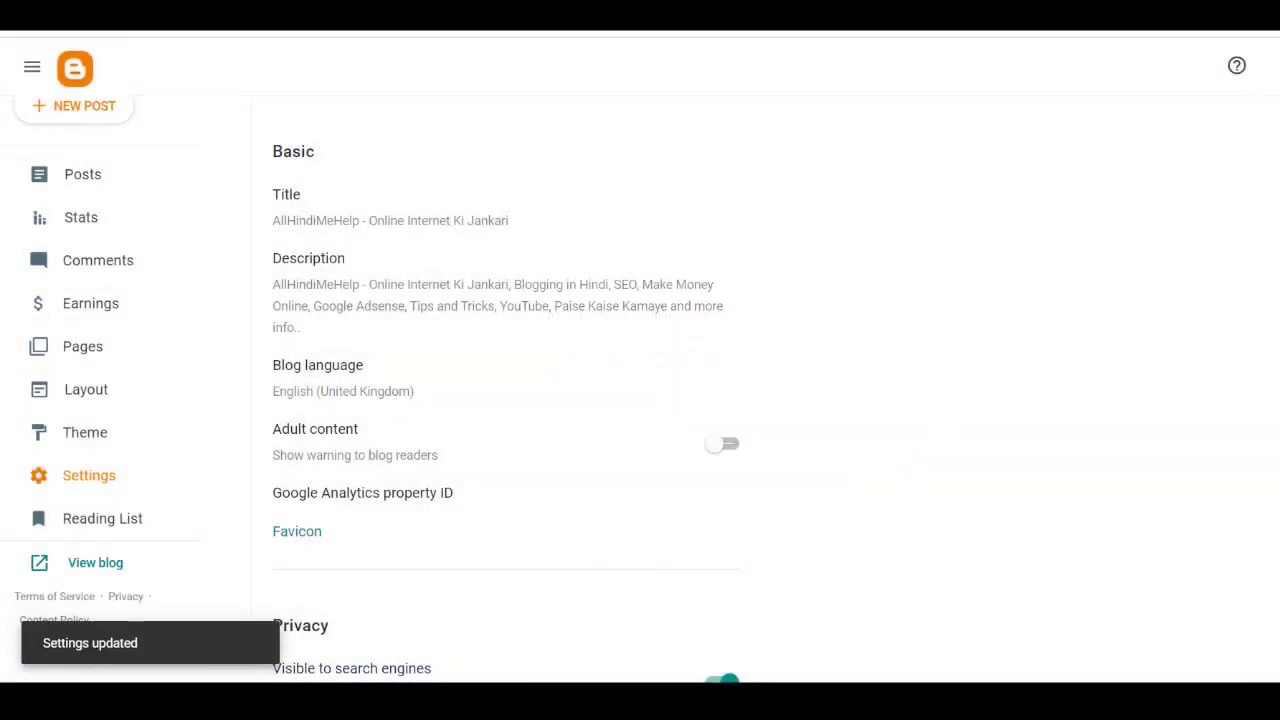
# Step: Replace the search description under the meta tags with the copied blog description and save it
pyautogui.scroll(-10, 506, 390)
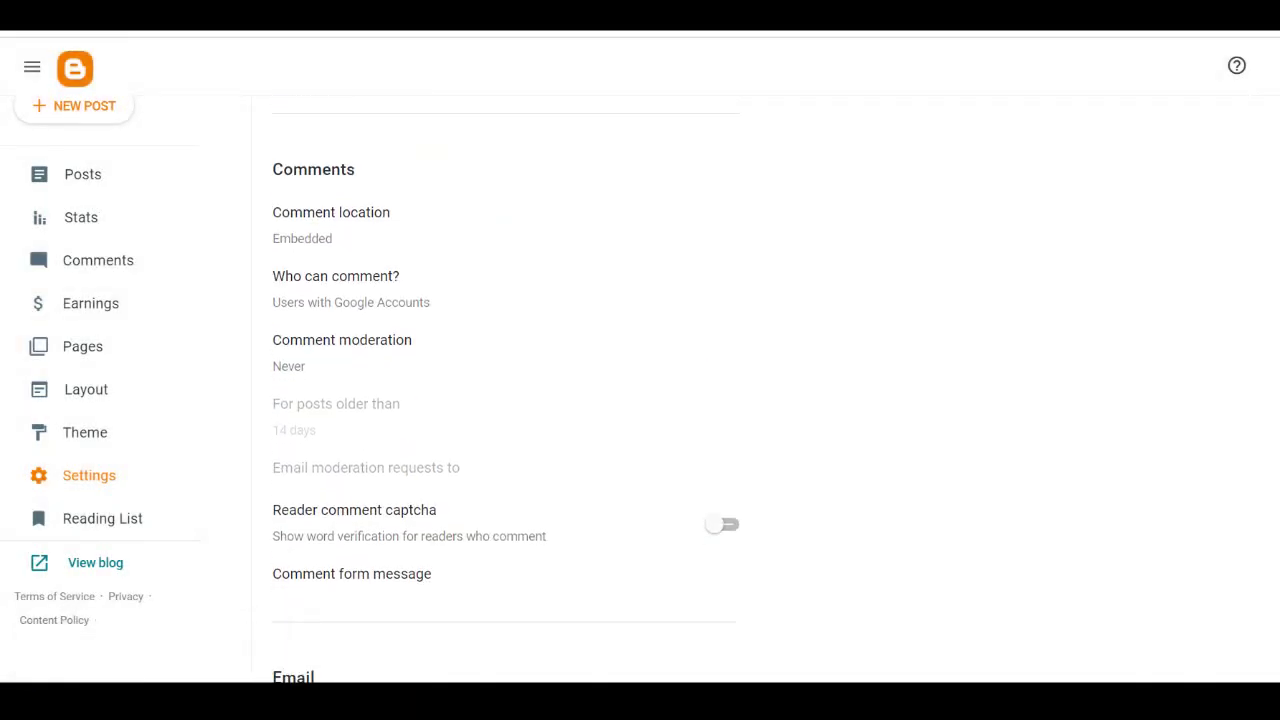
pyautogui.scroll(-2, 506, 390)
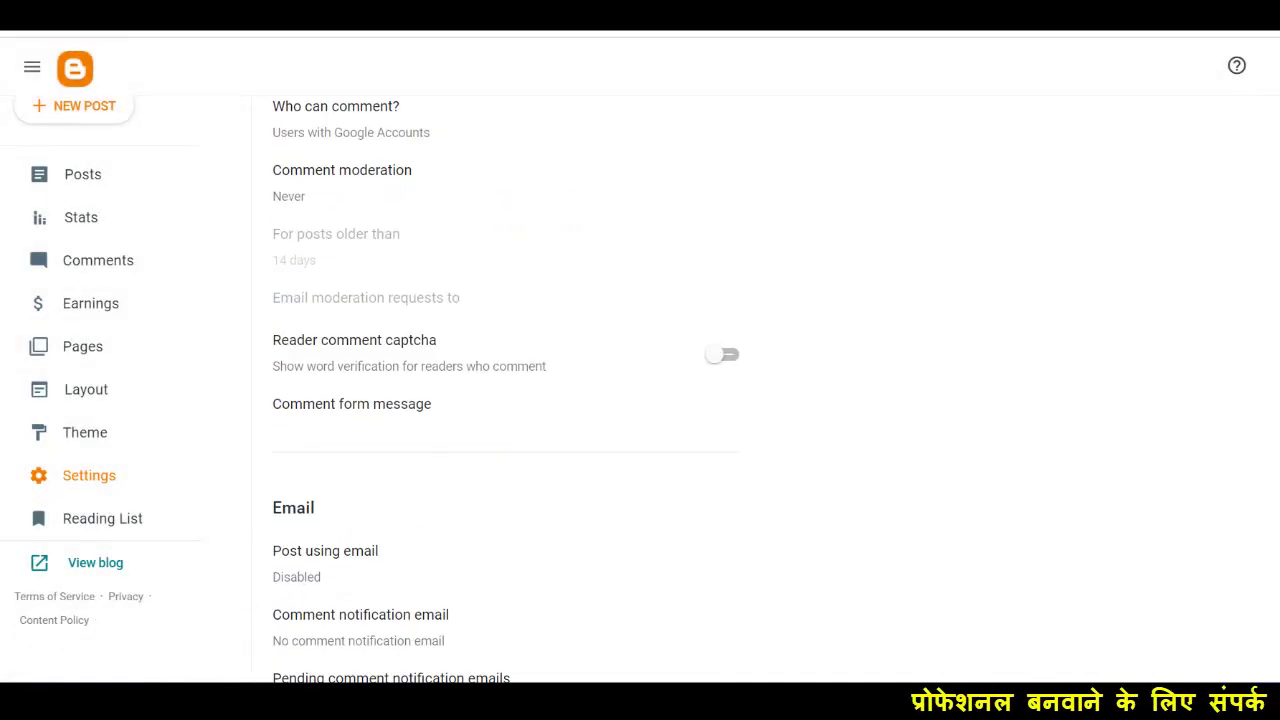
pyautogui.scroll(-5, 506, 390)
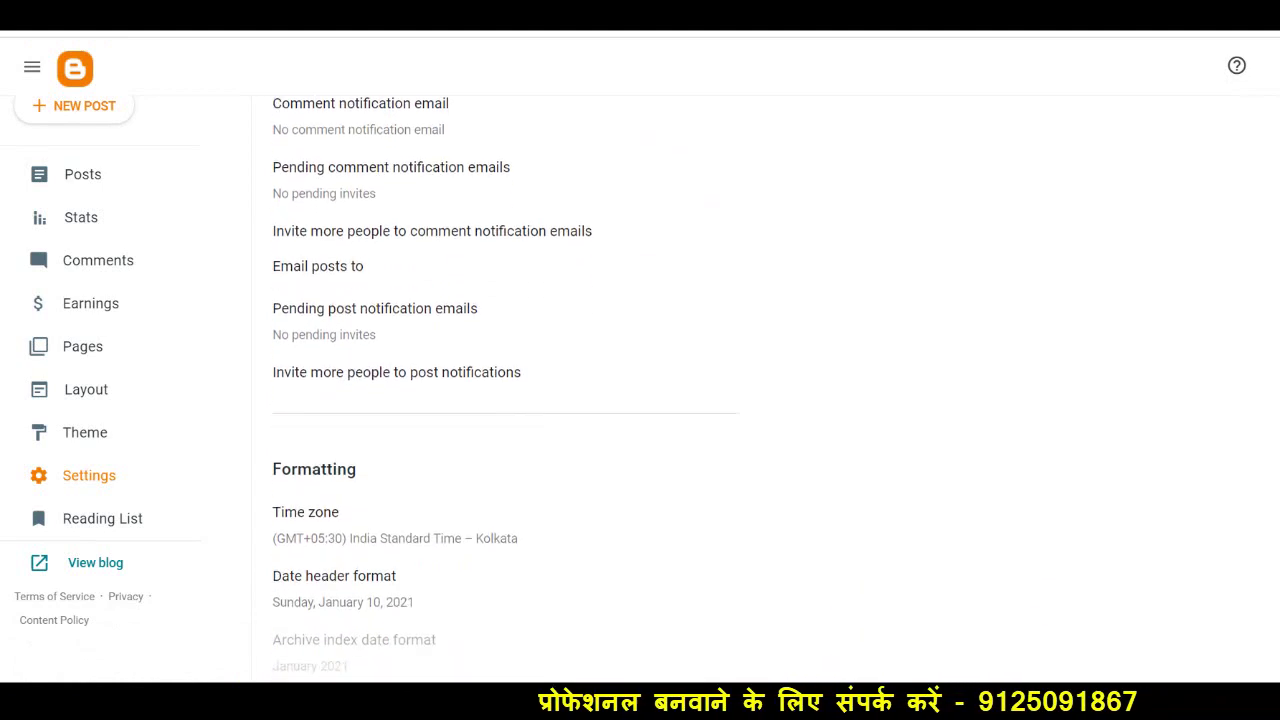
pyautogui.scroll(-2, 506, 390)
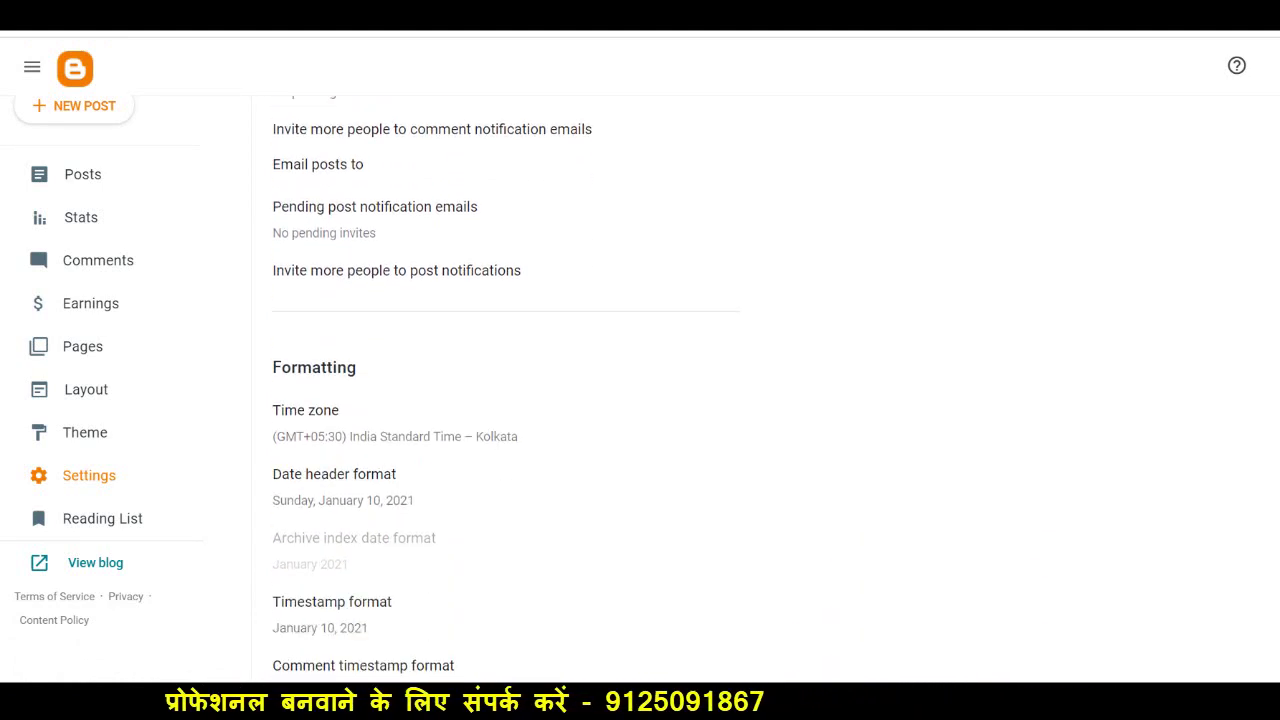
pyautogui.scroll(-4, 506, 390)
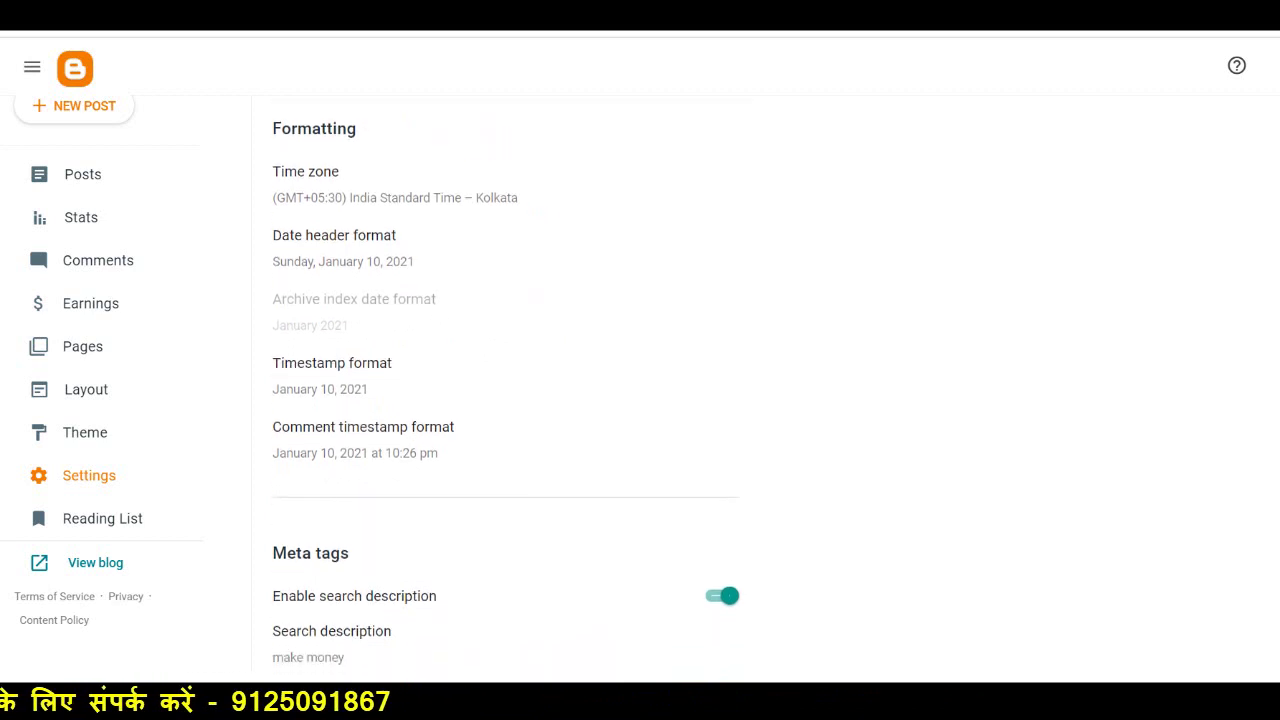
pyautogui.scroll(-1, 506, 390)
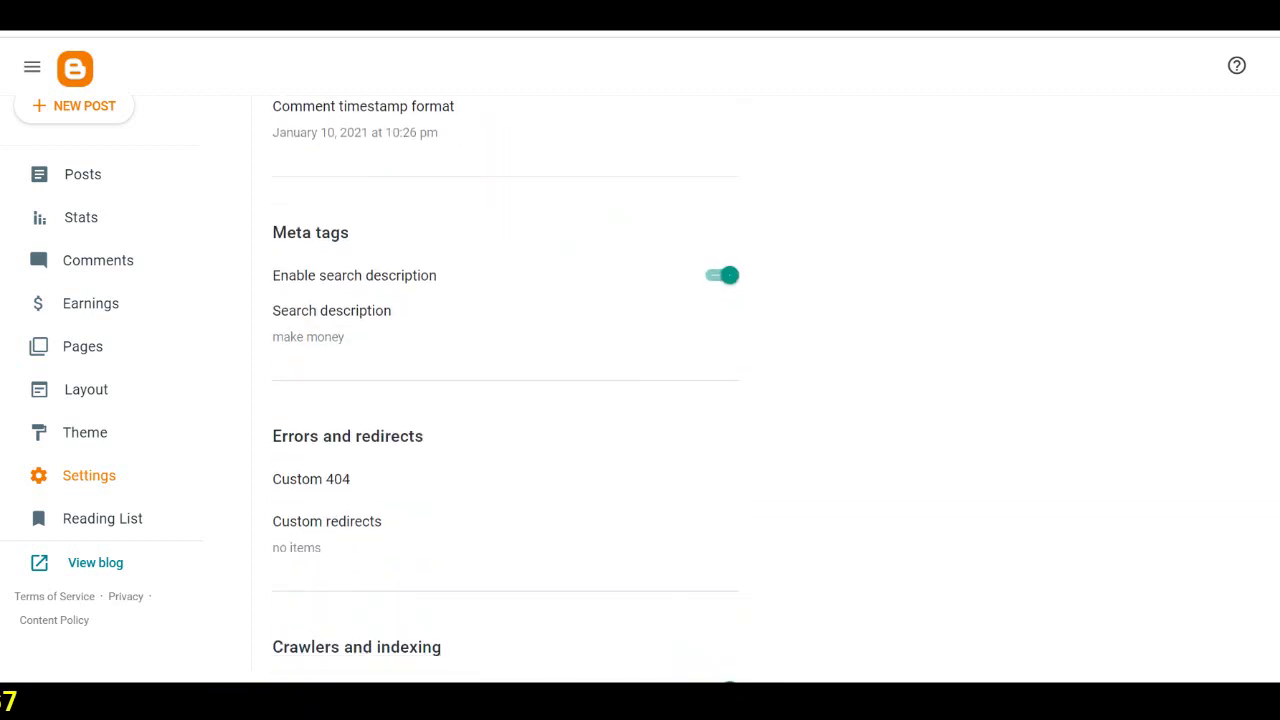
pyautogui.scroll(-1, 506, 390)
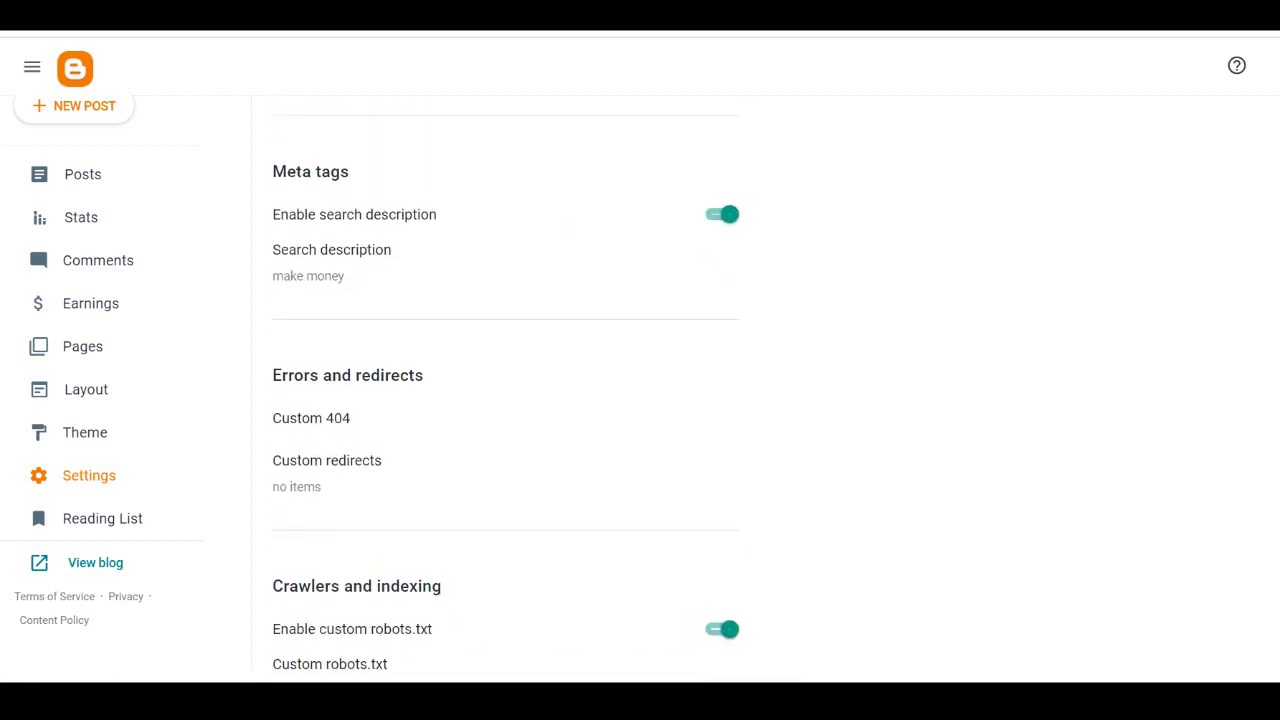
pyautogui.click(306, 256)
pyautogui.moveTo(660, 324); pyautogui.dragTo(551, 316)
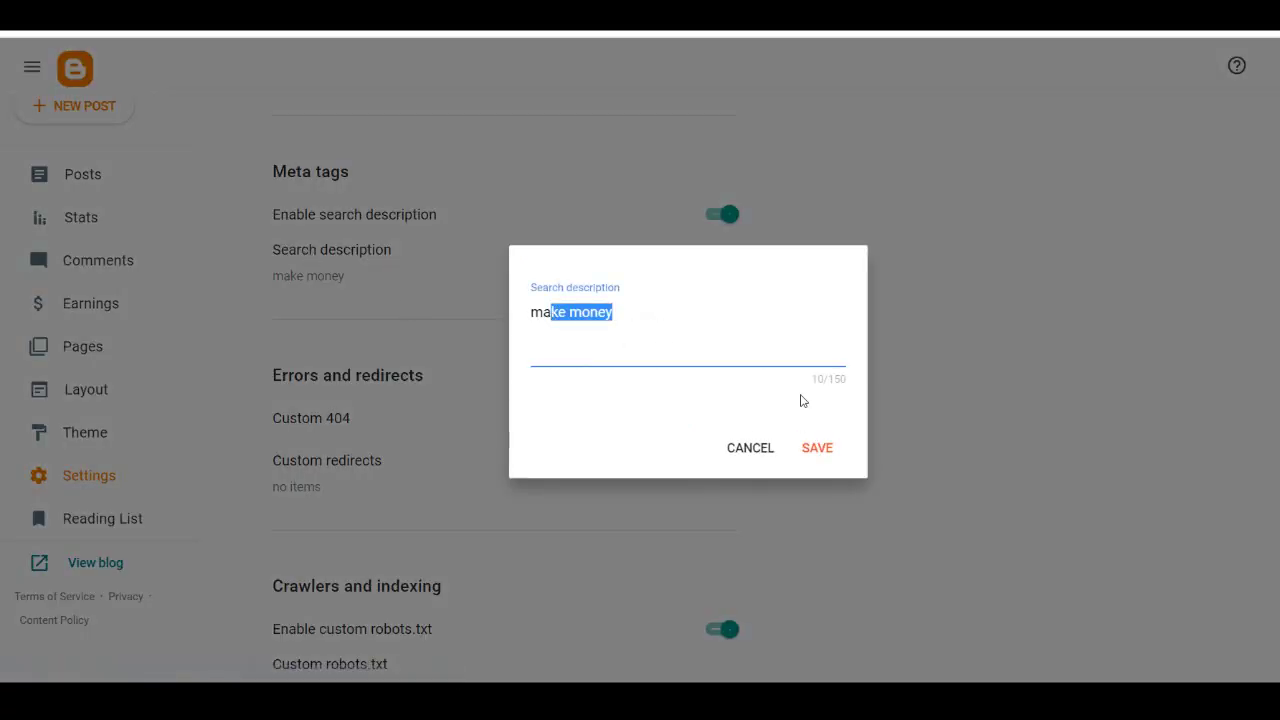
pyautogui.tripleClick(643, 332)
pyautogui.hotkey('ctrl', 'v')
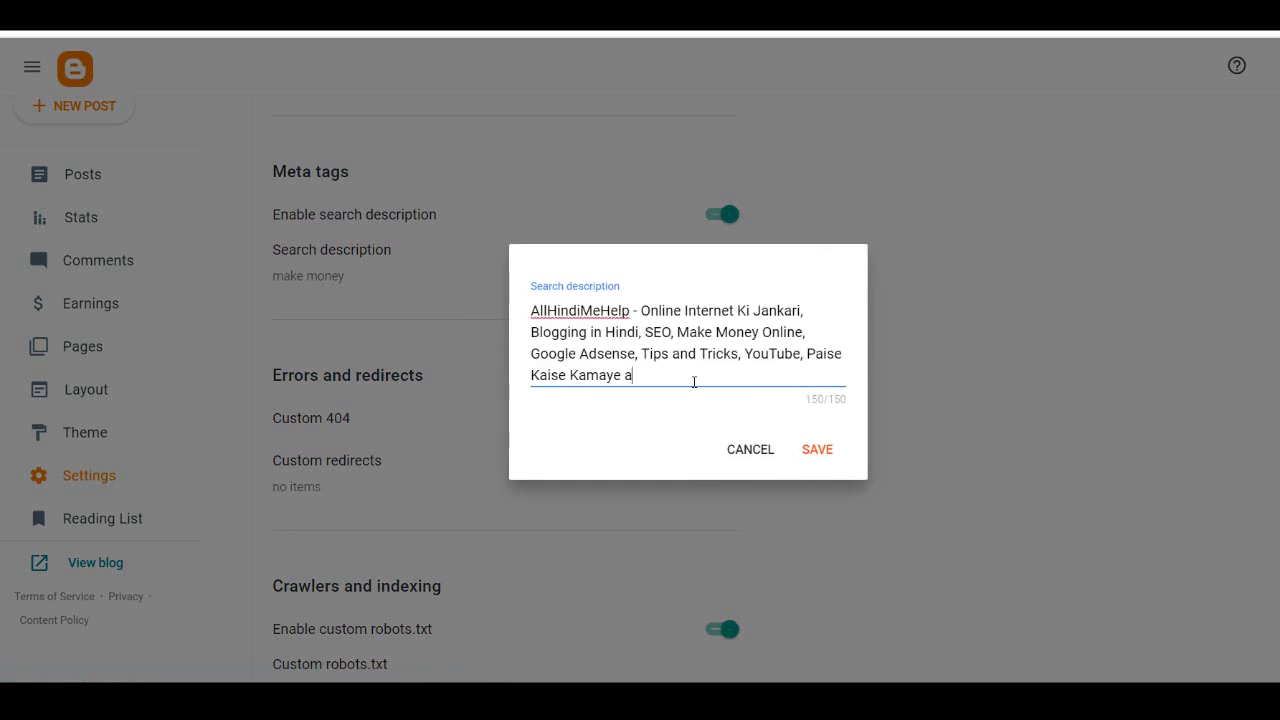
pyautogui.moveTo(694, 382); pyautogui.dragTo(571, 331)
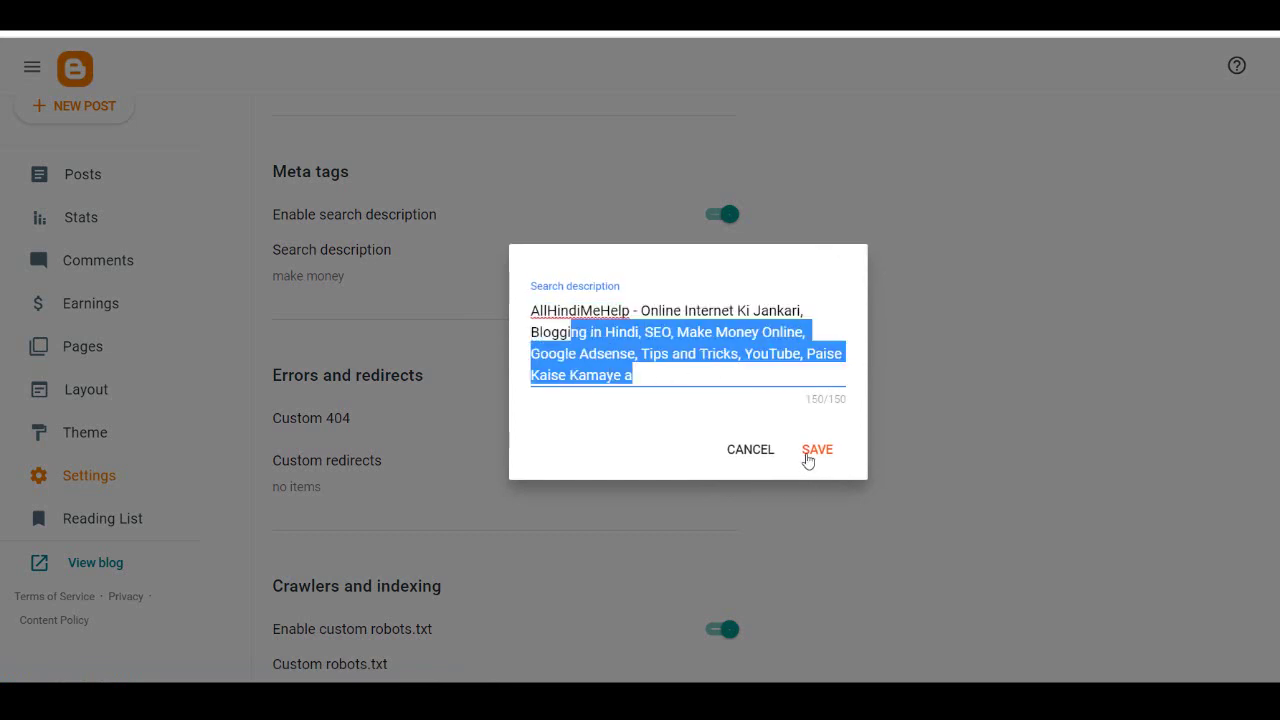
pyautogui.click(808, 452)
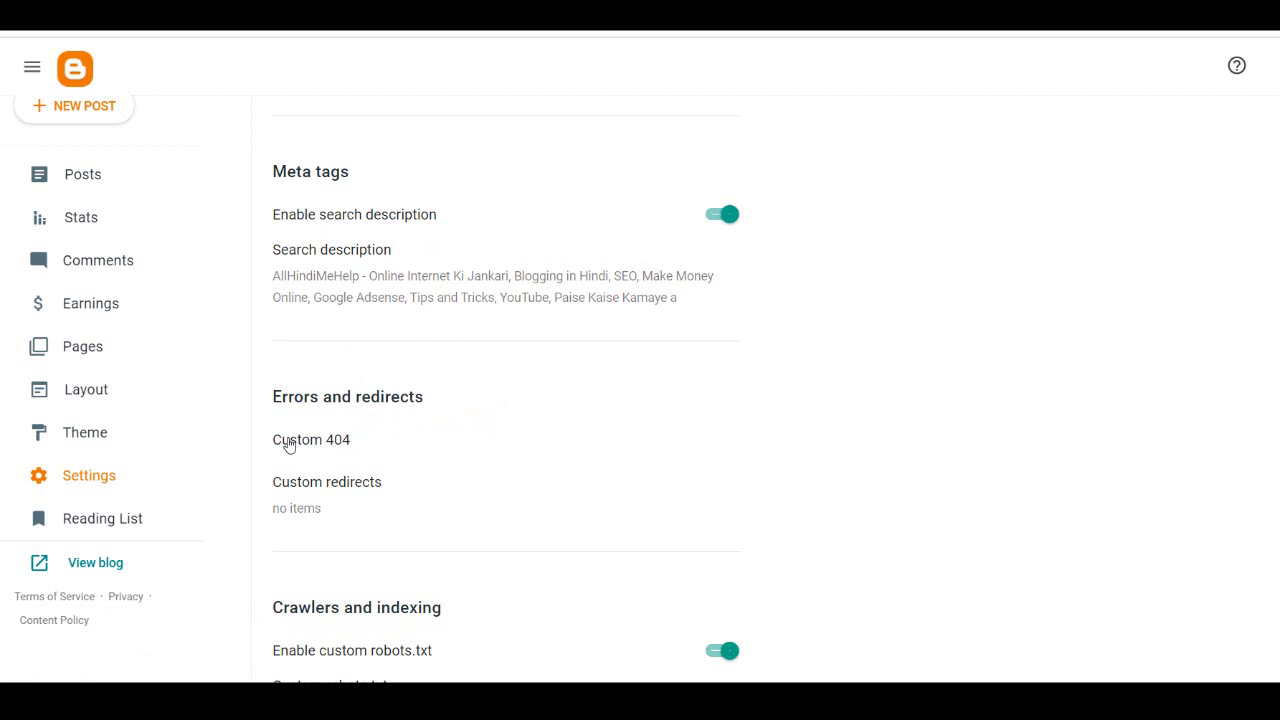
# Step: Examine the custom redirect form's From, To and Permanent options under errors and redirects, cancelling without adding a redirect
pyautogui.click(295, 487)
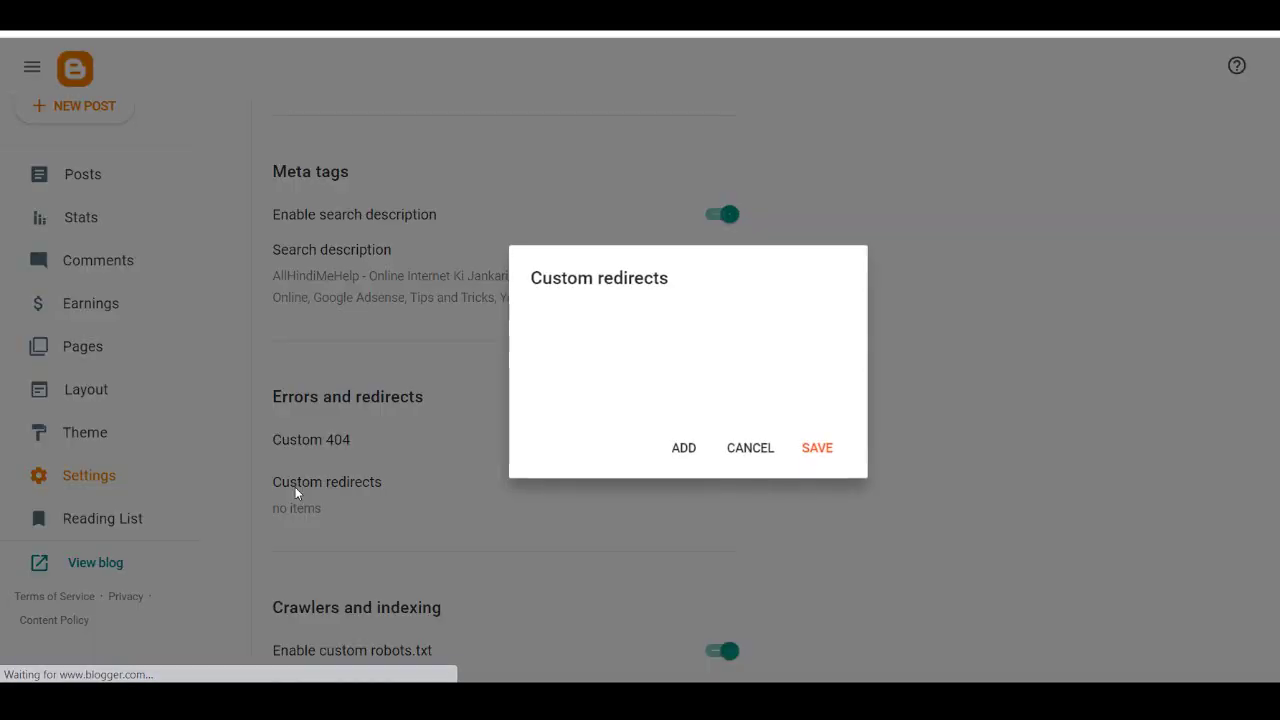
pyautogui.click(692, 450)
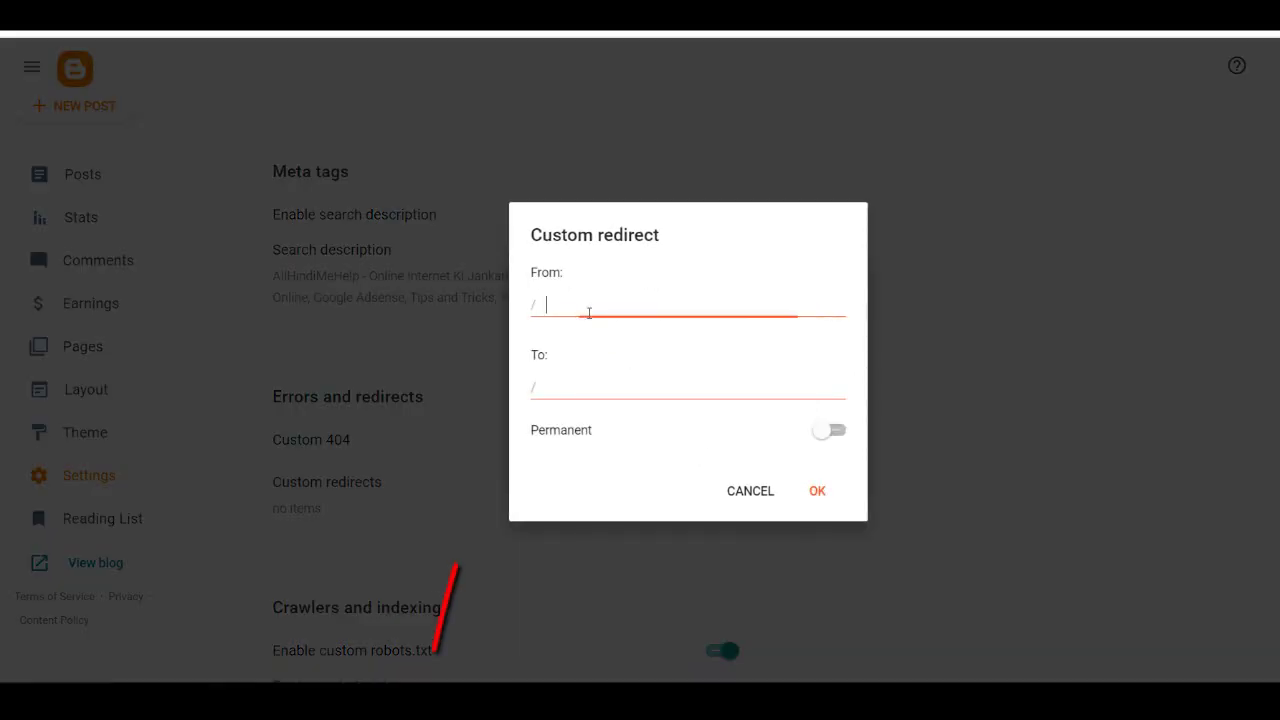
pyautogui.click(569, 391)
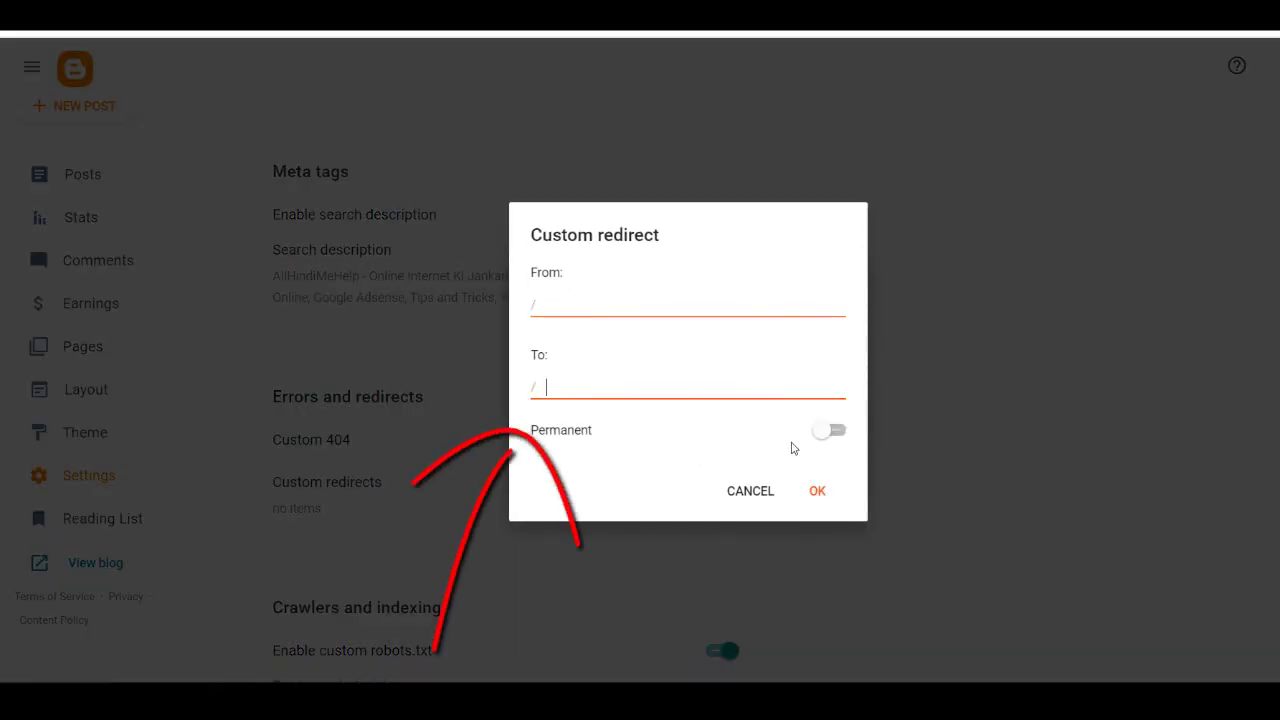
pyautogui.click(591, 434)
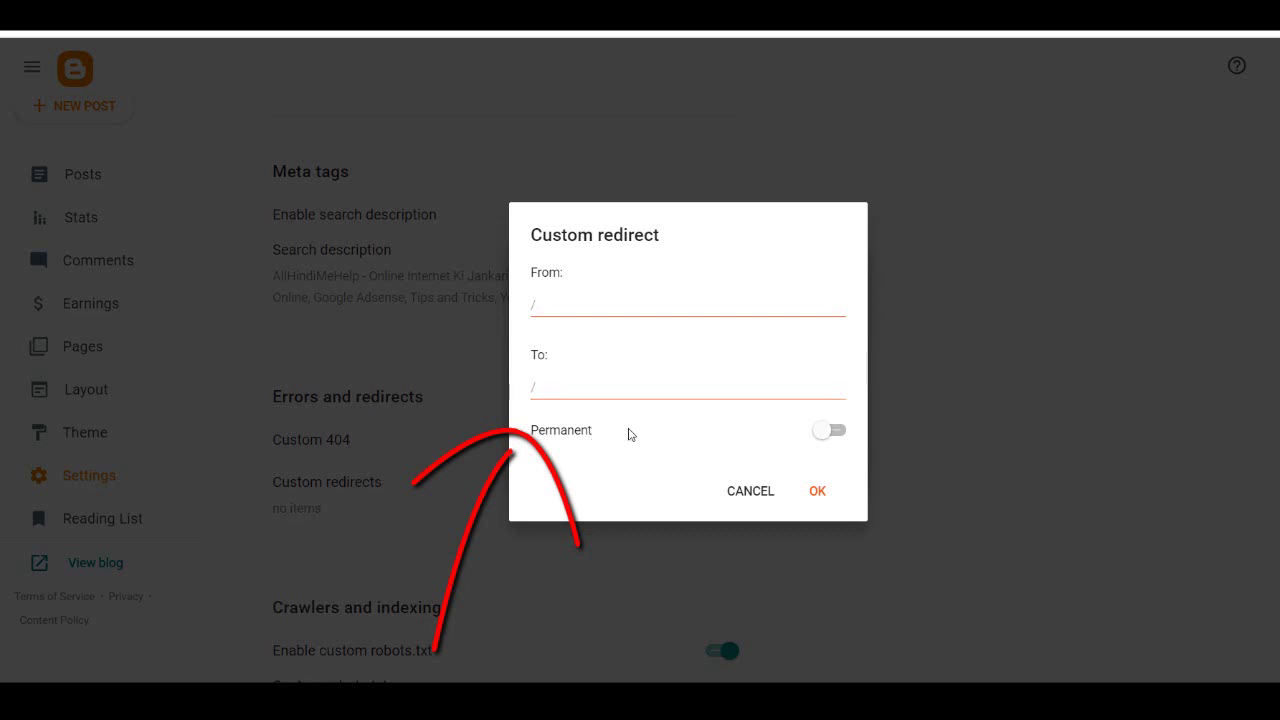
pyautogui.click(830, 437)
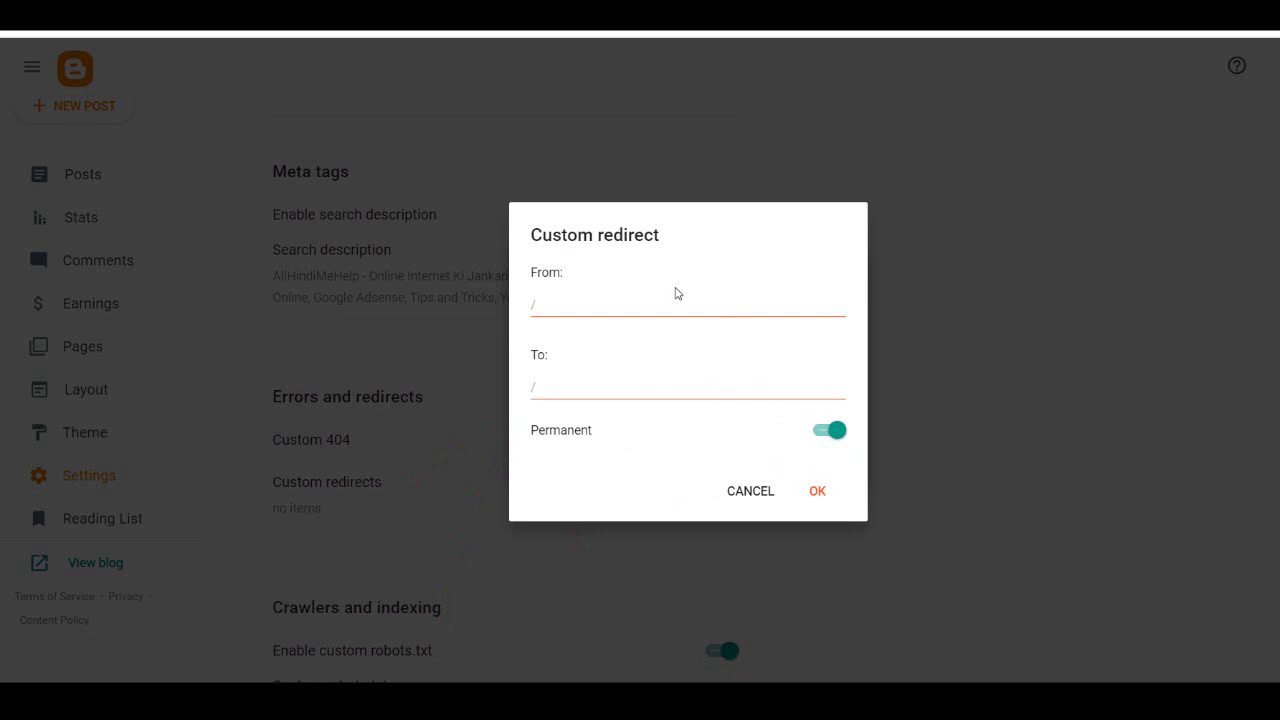
pyautogui.click(766, 492)
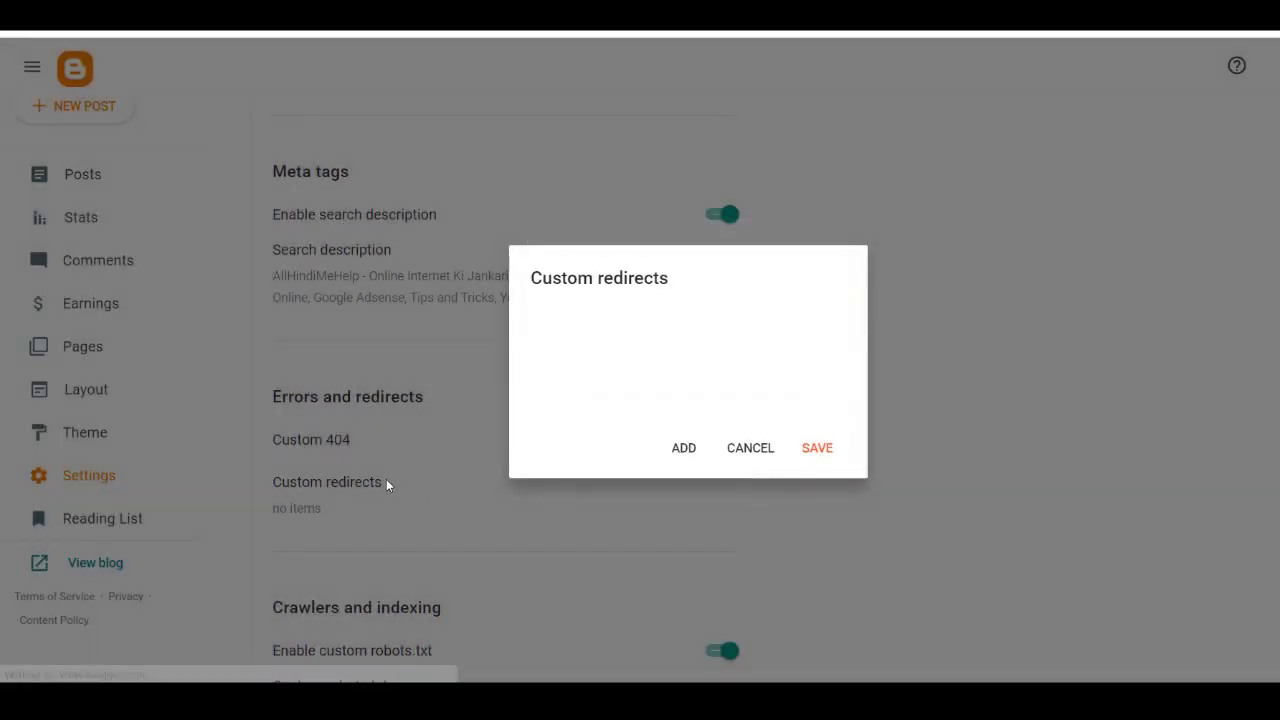
pyautogui.click(771, 448)
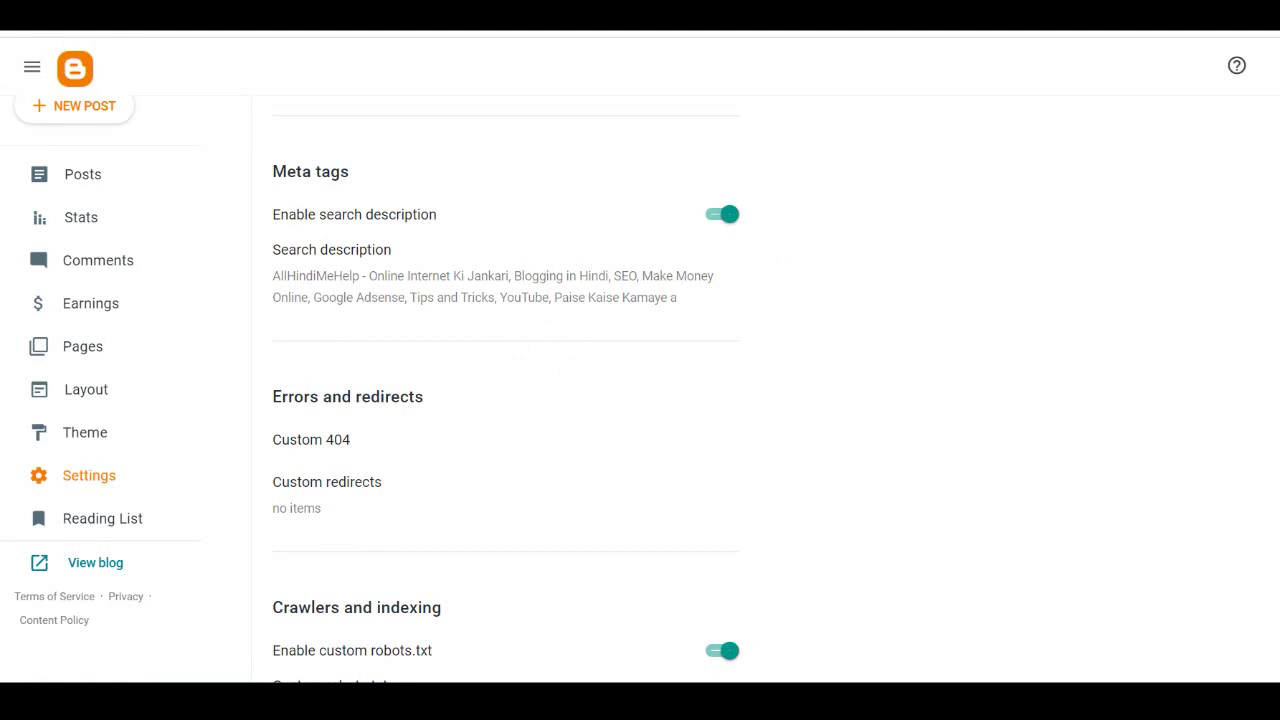
# Step: Switch to the Notepad topic list and highlight the Customize Blogger topics, including the custom 404 and 301 redirect entries
pyautogui.click(560, 620)
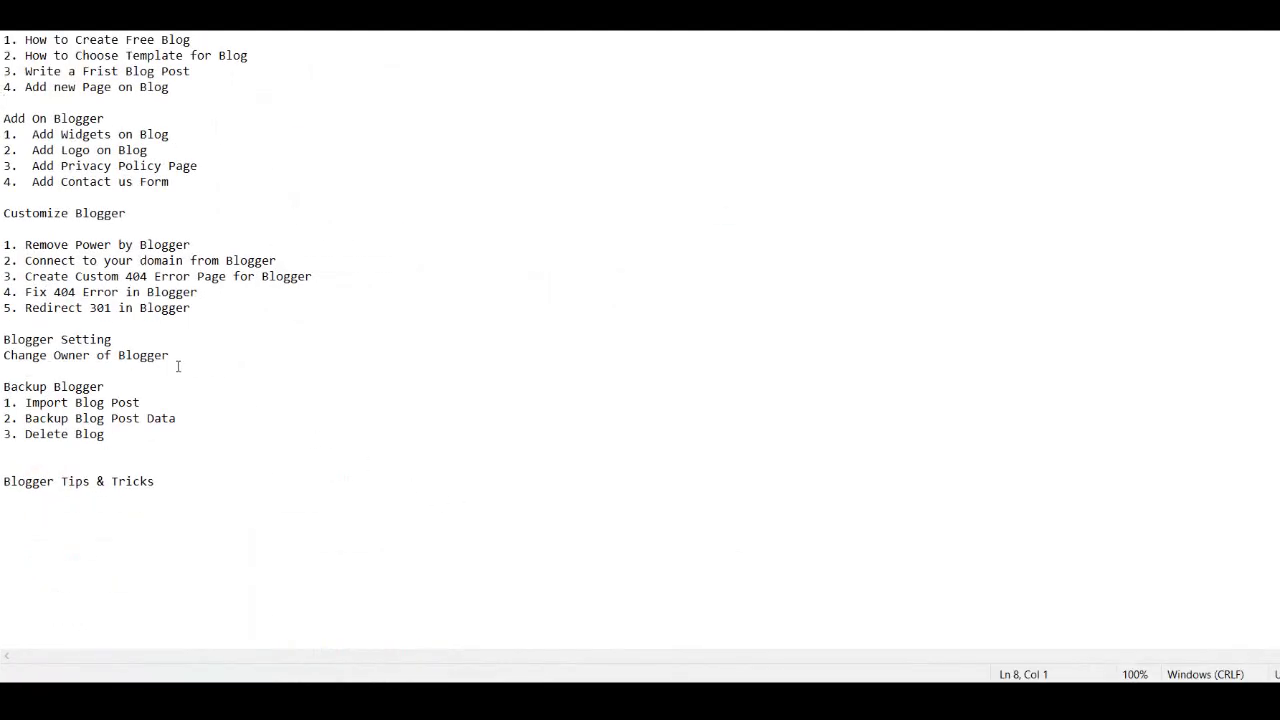
pyautogui.moveTo(200, 310); pyautogui.dragTo(28, 244)
pyautogui.click(77, 265)
pyautogui.moveTo(200, 310); pyautogui.dragTo(30, 276)
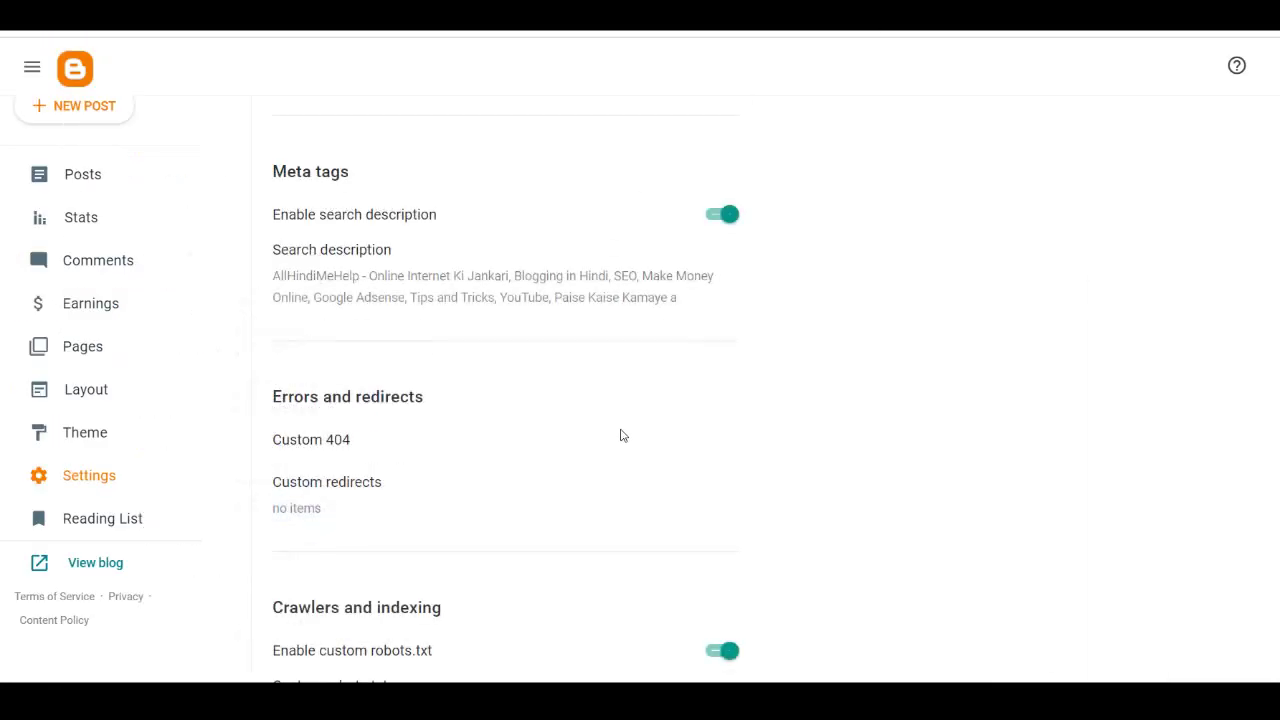
# Step: Return to the Blogger settings and review the blank custom redirect entry once more, cancelling it without saving
pyautogui.click(313, 510)
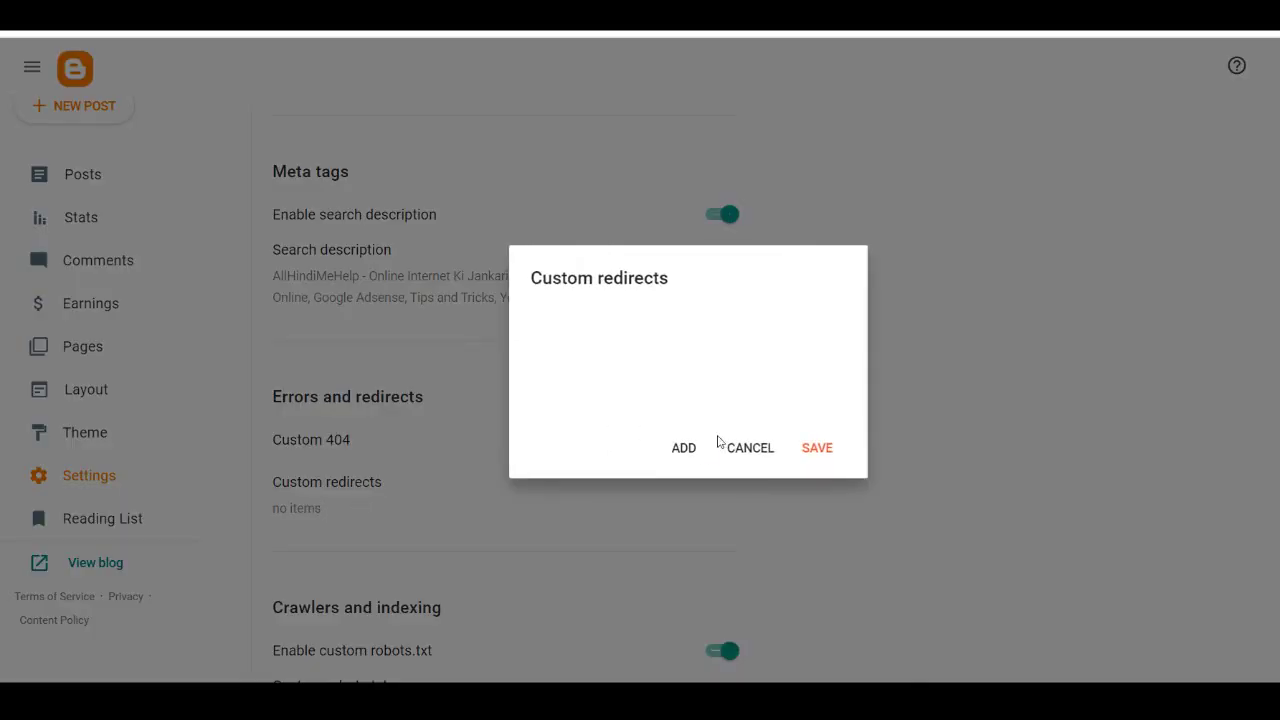
pyautogui.click(692, 452)
pyautogui.click(567, 390)
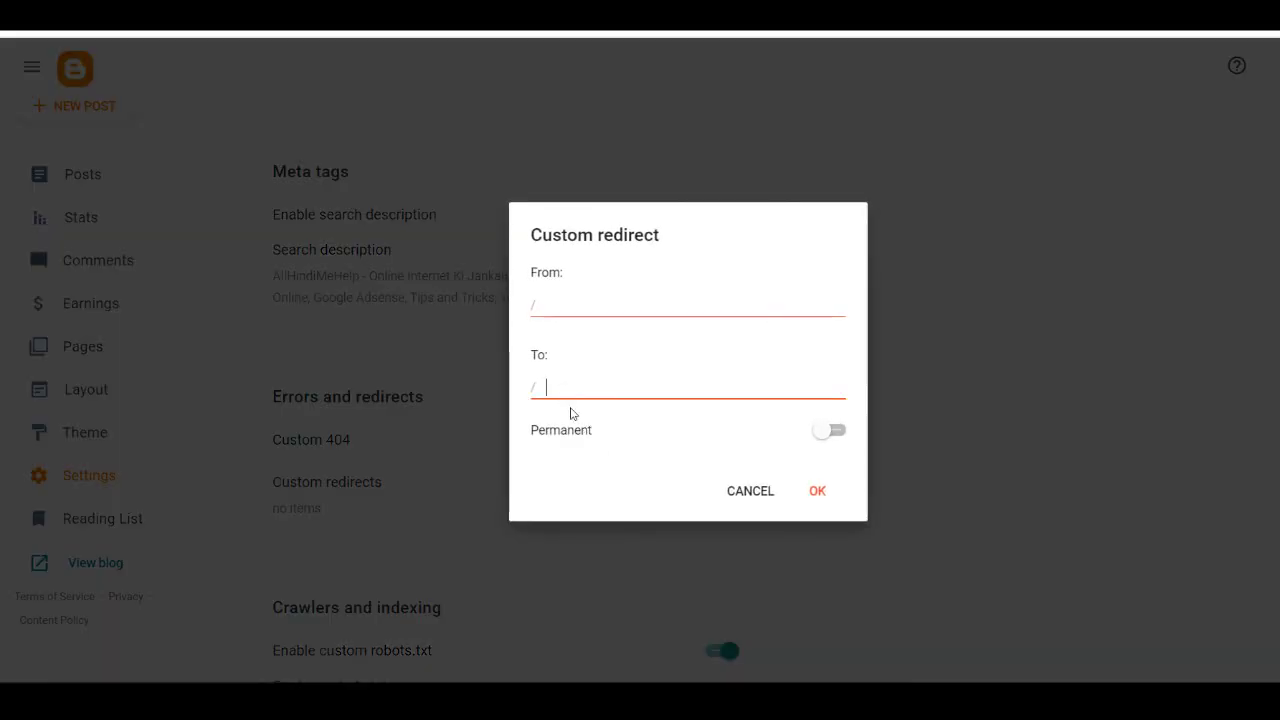
pyautogui.click(752, 491)
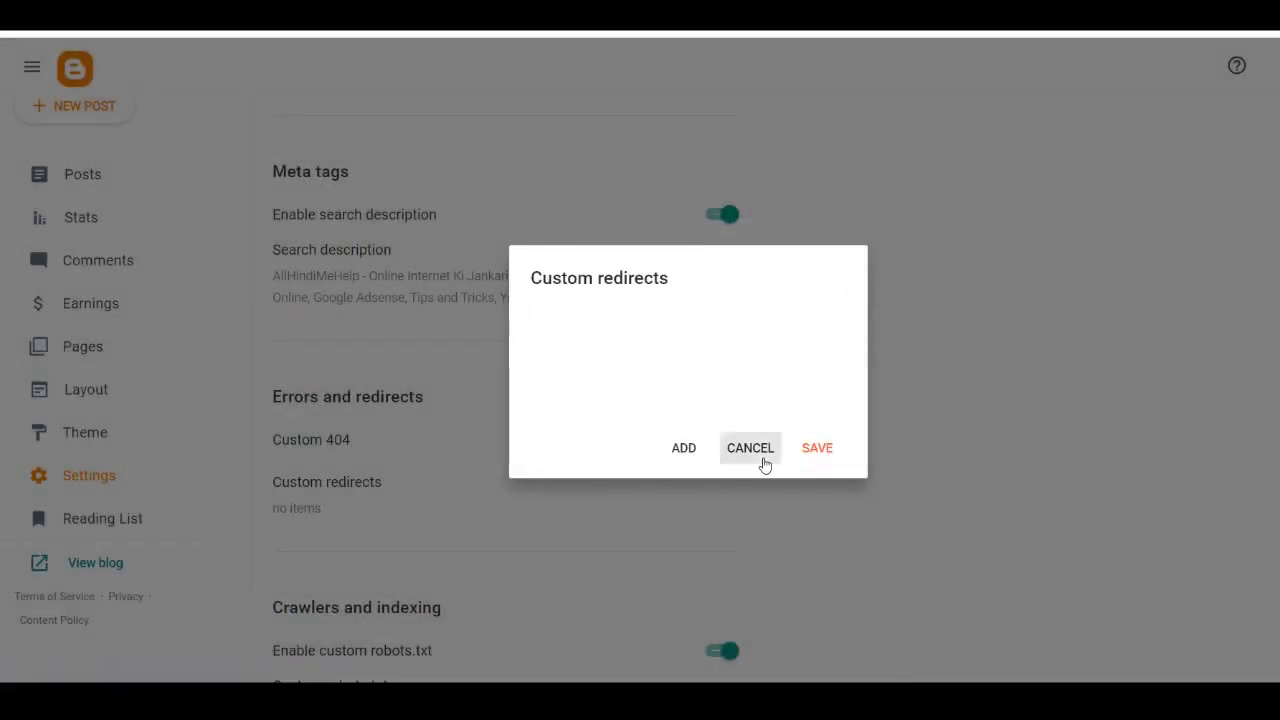
pyautogui.click(752, 448)
pyautogui.scroll(-3, 520, 490)
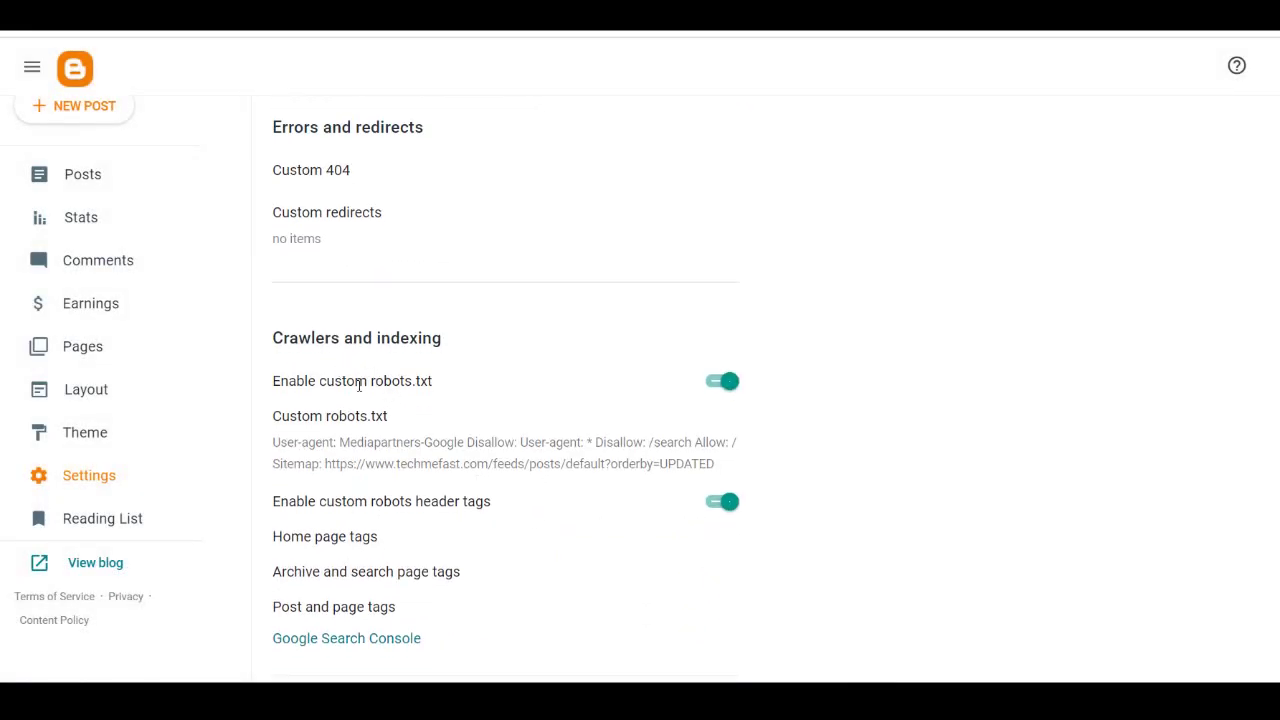
pyautogui.click(465, 432)
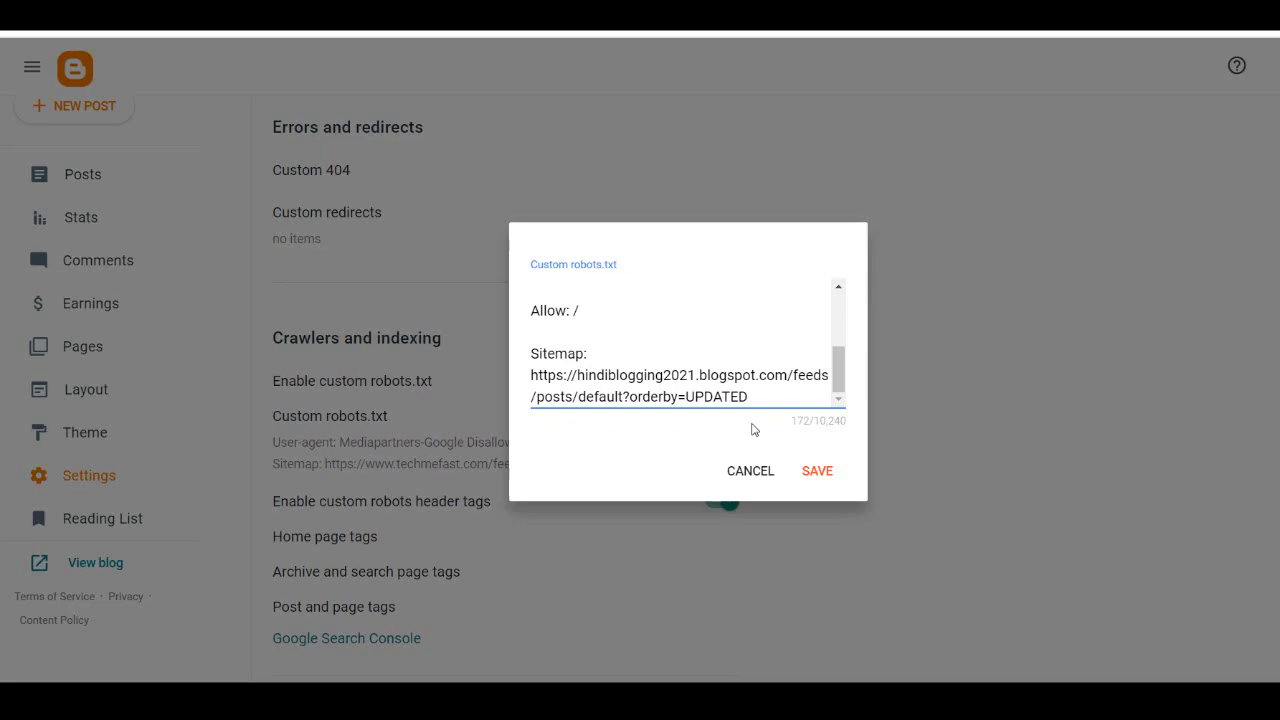
pyautogui.click(808, 474)
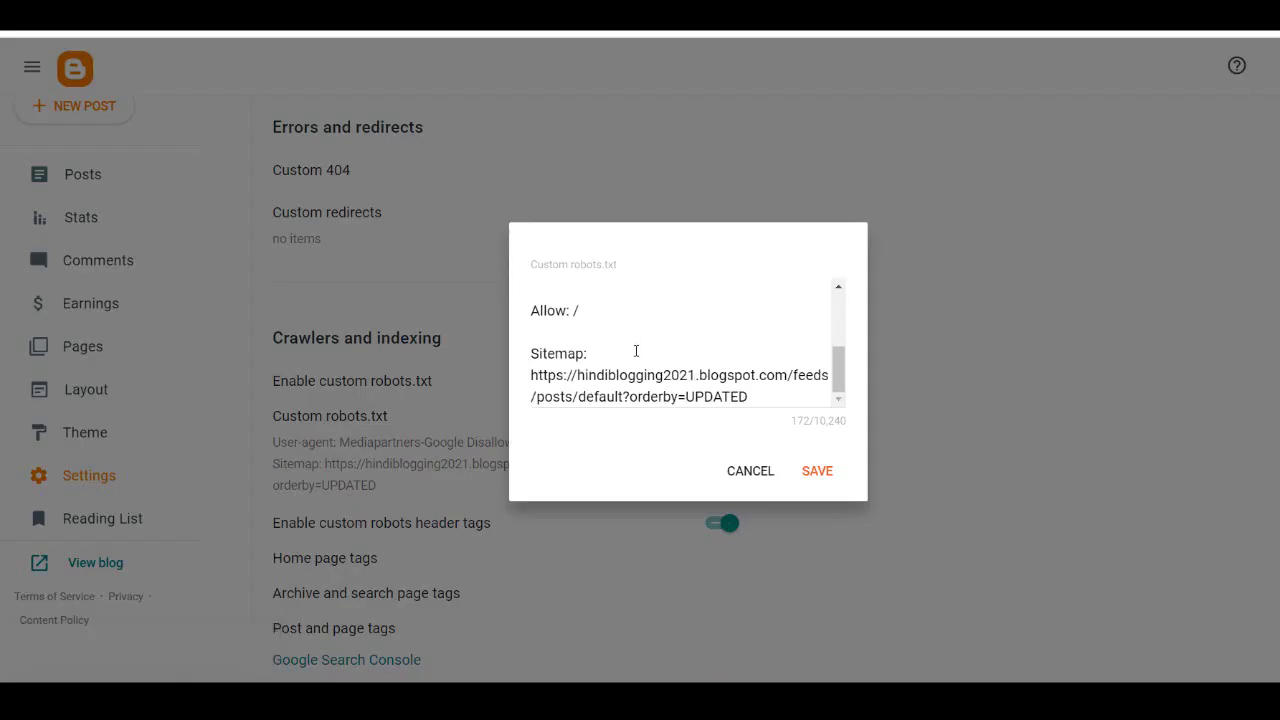
pyautogui.scroll(3, 638, 360)
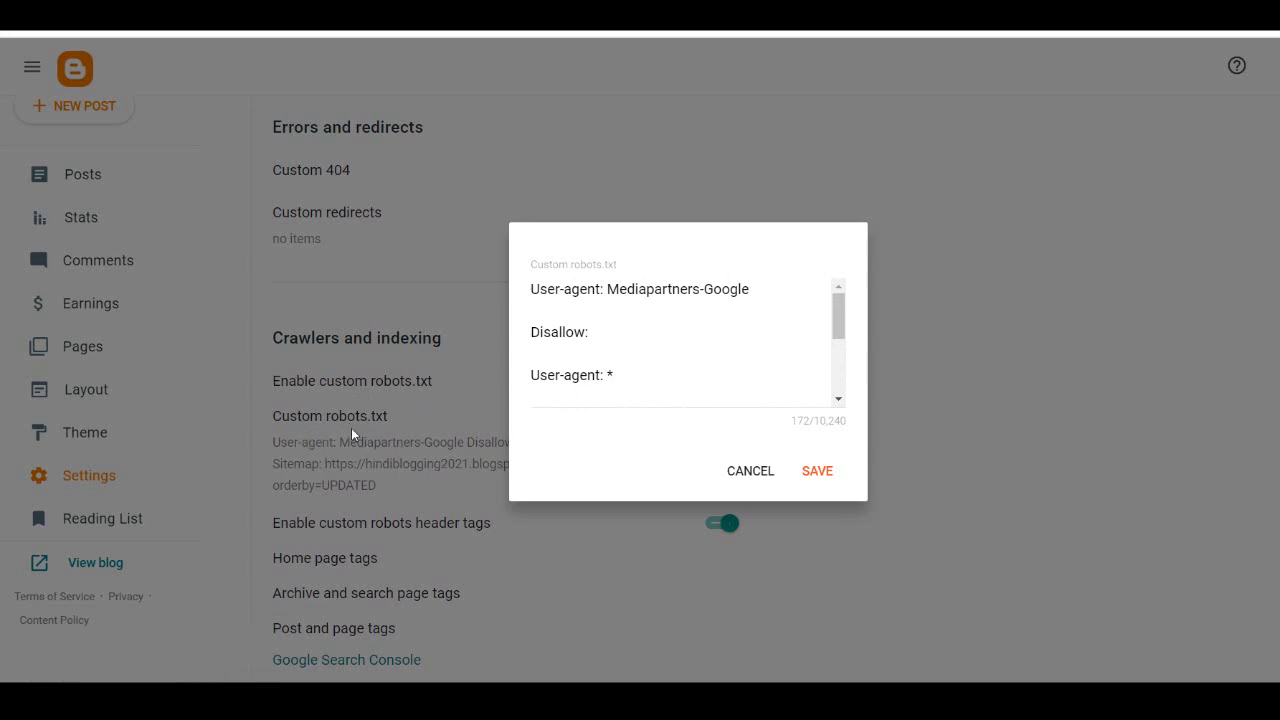
pyautogui.scroll(-3, 659, 390)
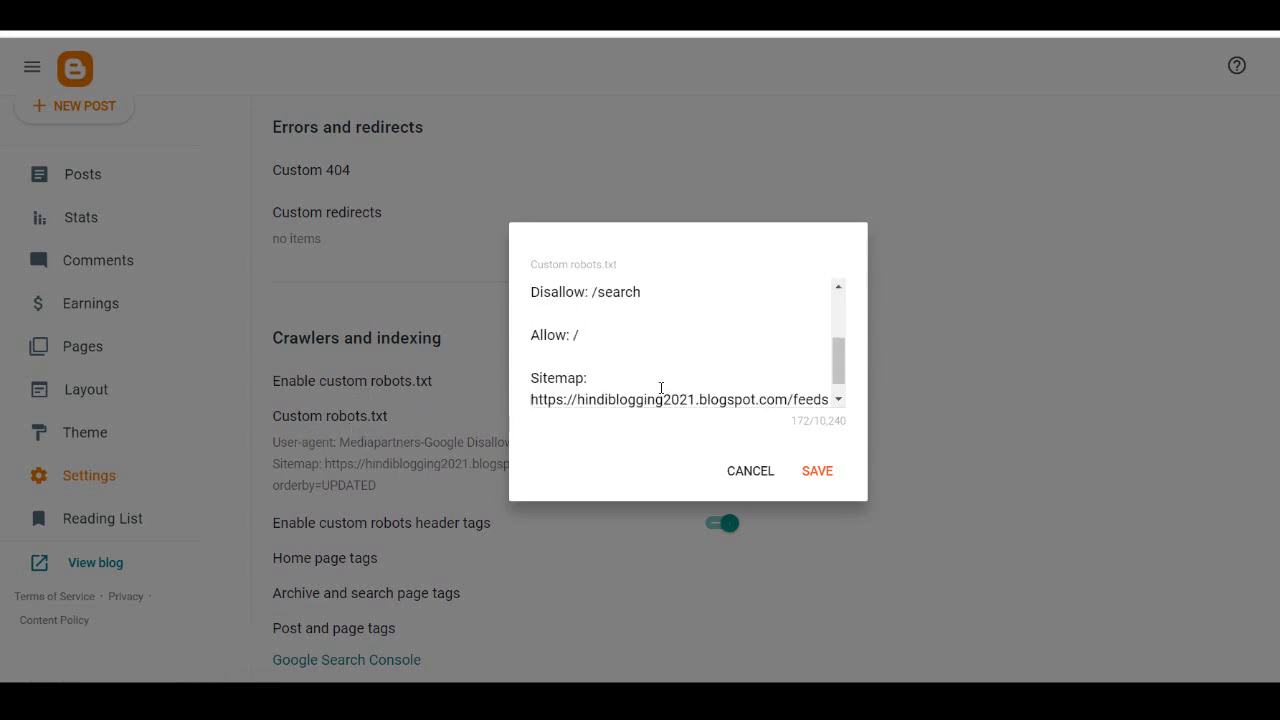
pyautogui.click(822, 471)
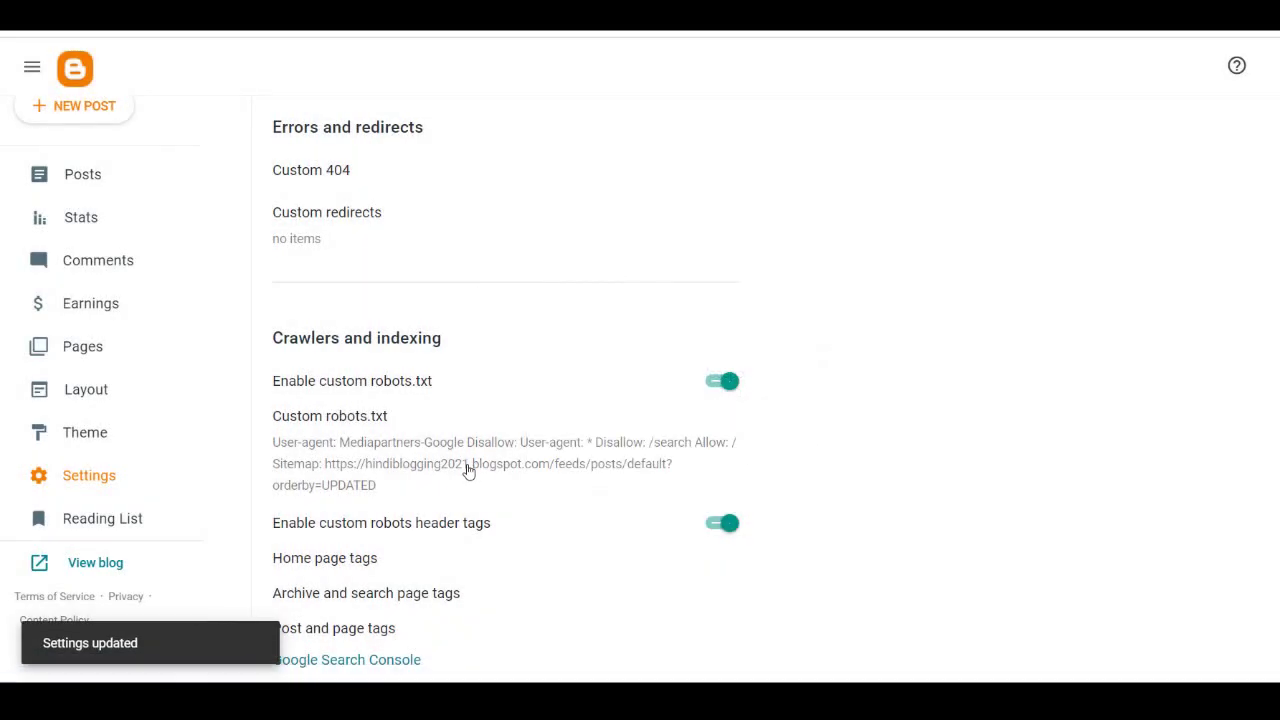
# Step: Save the custom robot tags for the home page with all, noindex and noodp enabled
pyautogui.scroll(-1, 466, 469)
pyautogui.scroll(-1, 469, 469)
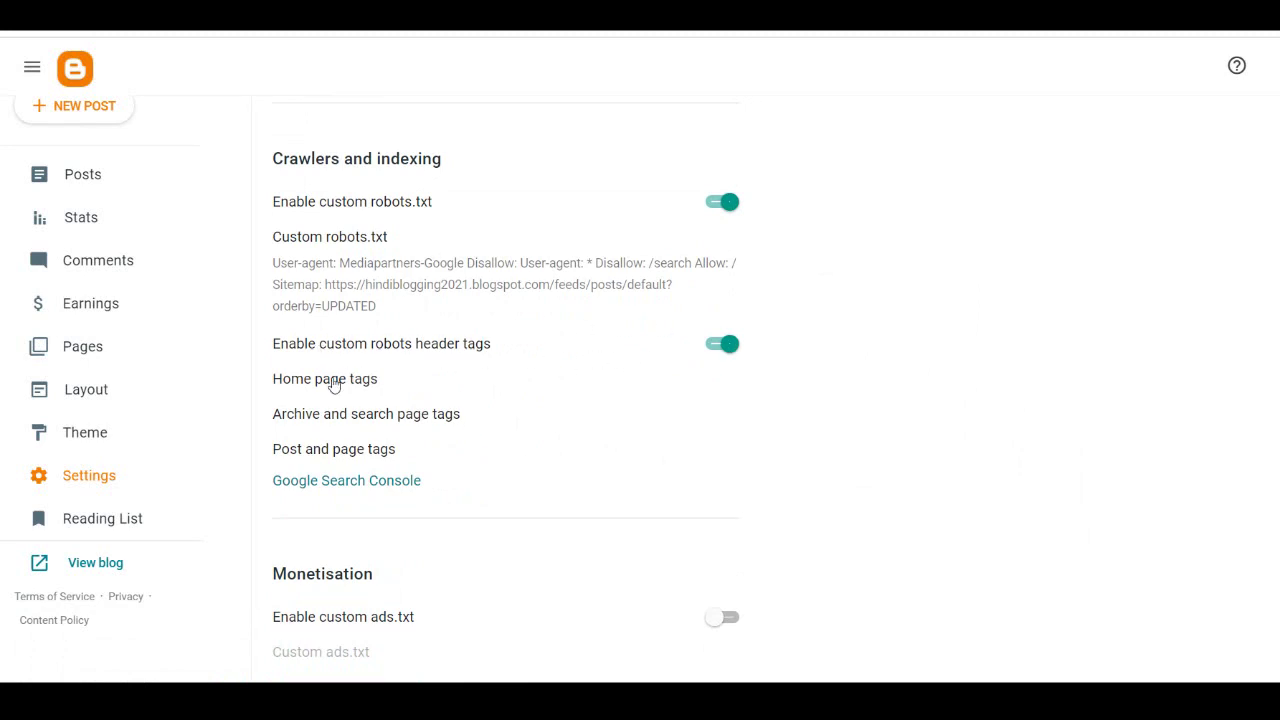
pyautogui.click(335, 382)
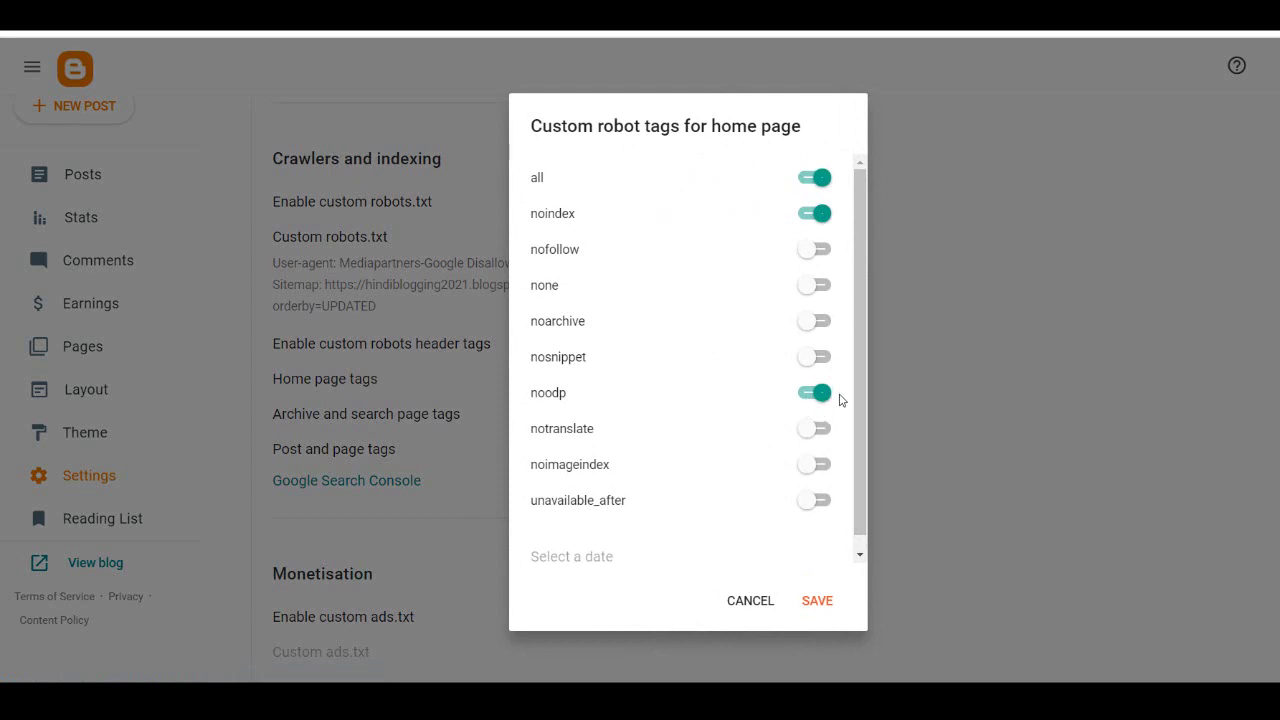
pyautogui.press('Tab')
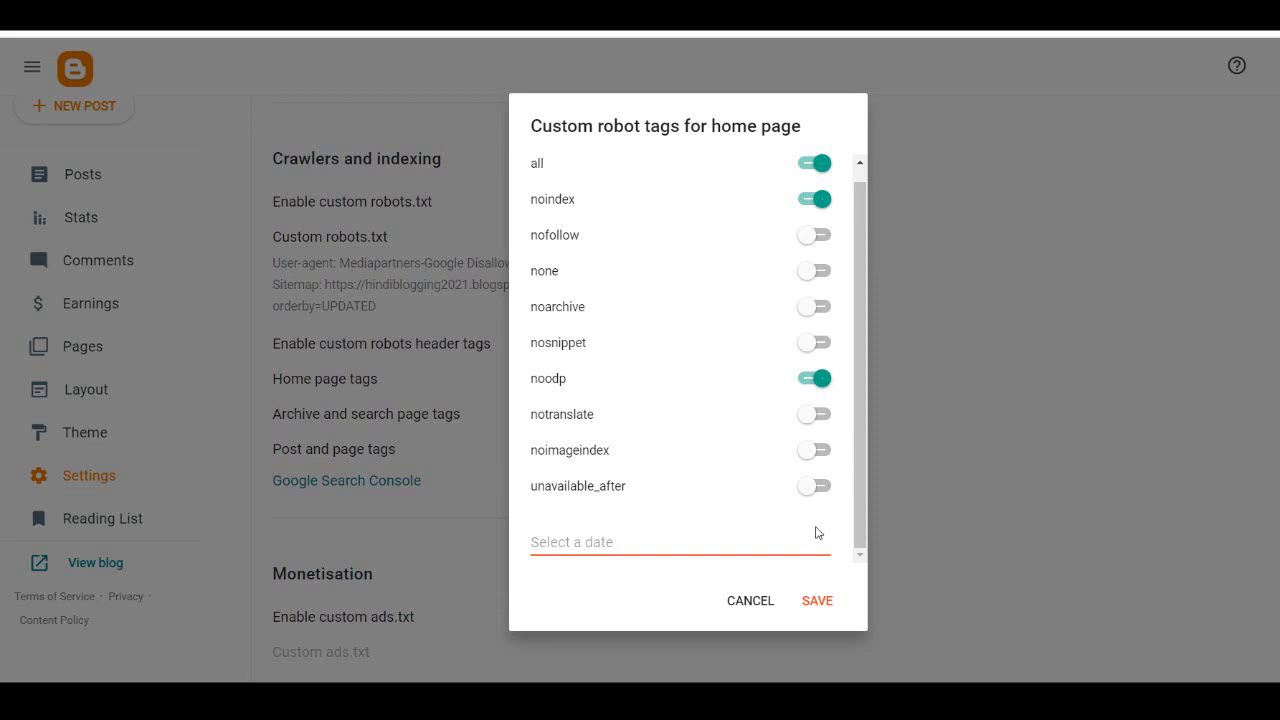
pyautogui.click(816, 606)
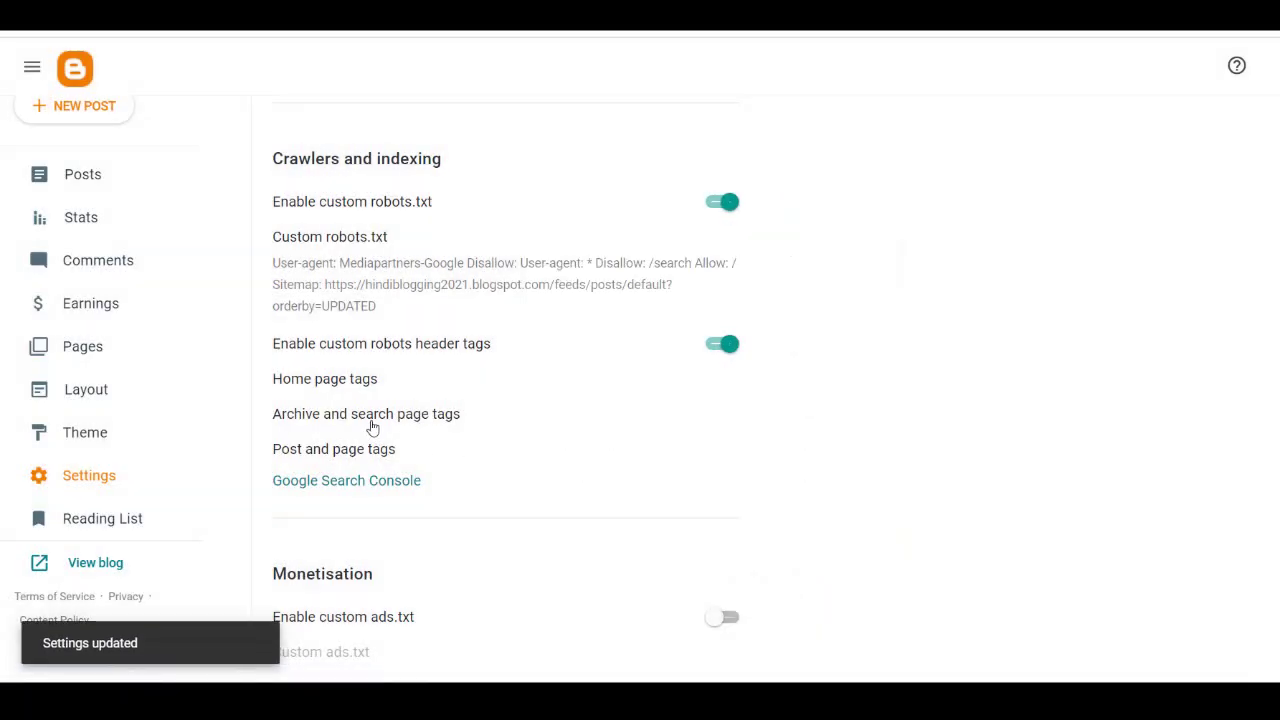
# Step: Save the archive and search page robot tags with all, noindex and noodp enabled, and view the post and page tags without saving
pyautogui.click(446, 425)
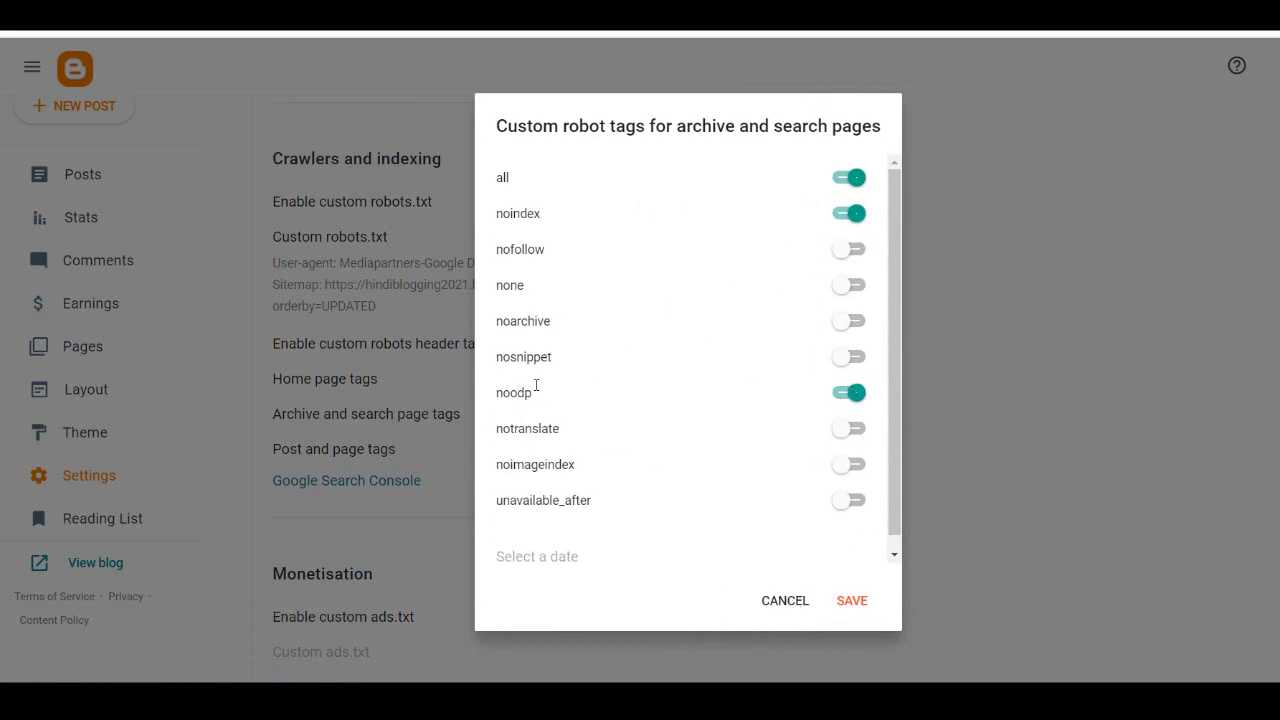
pyautogui.click(853, 604)
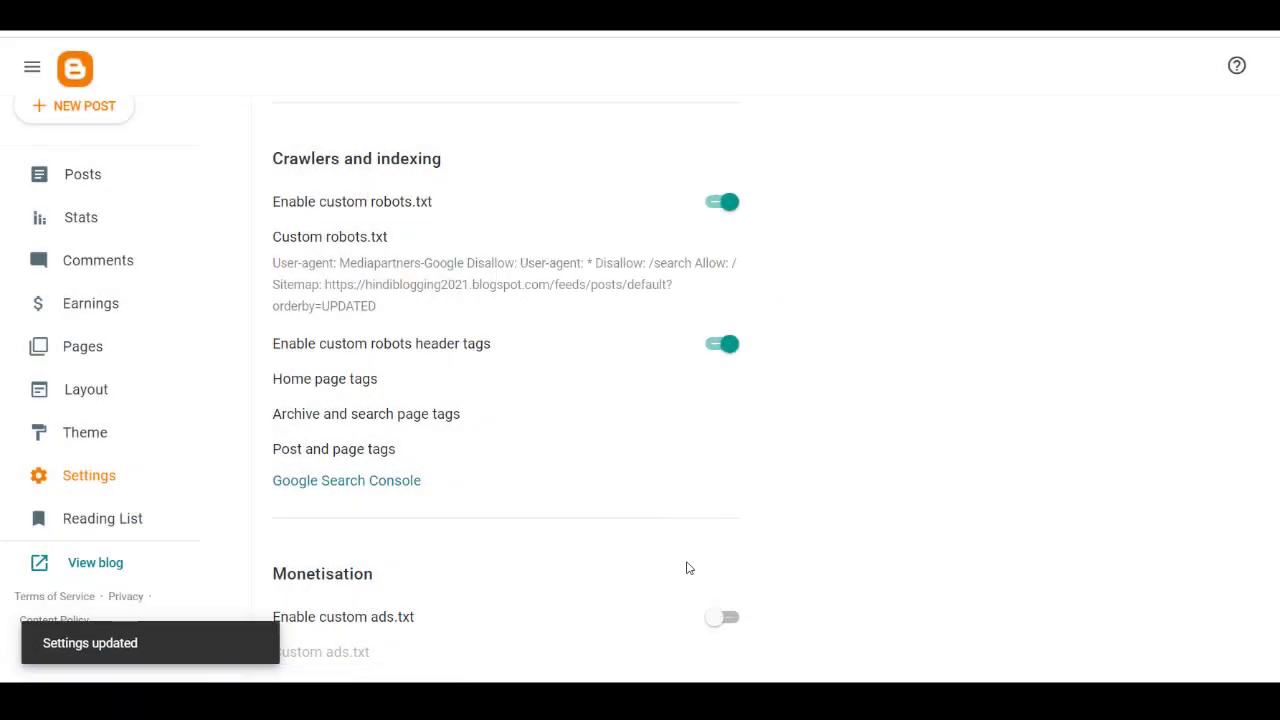
pyautogui.click(303, 452)
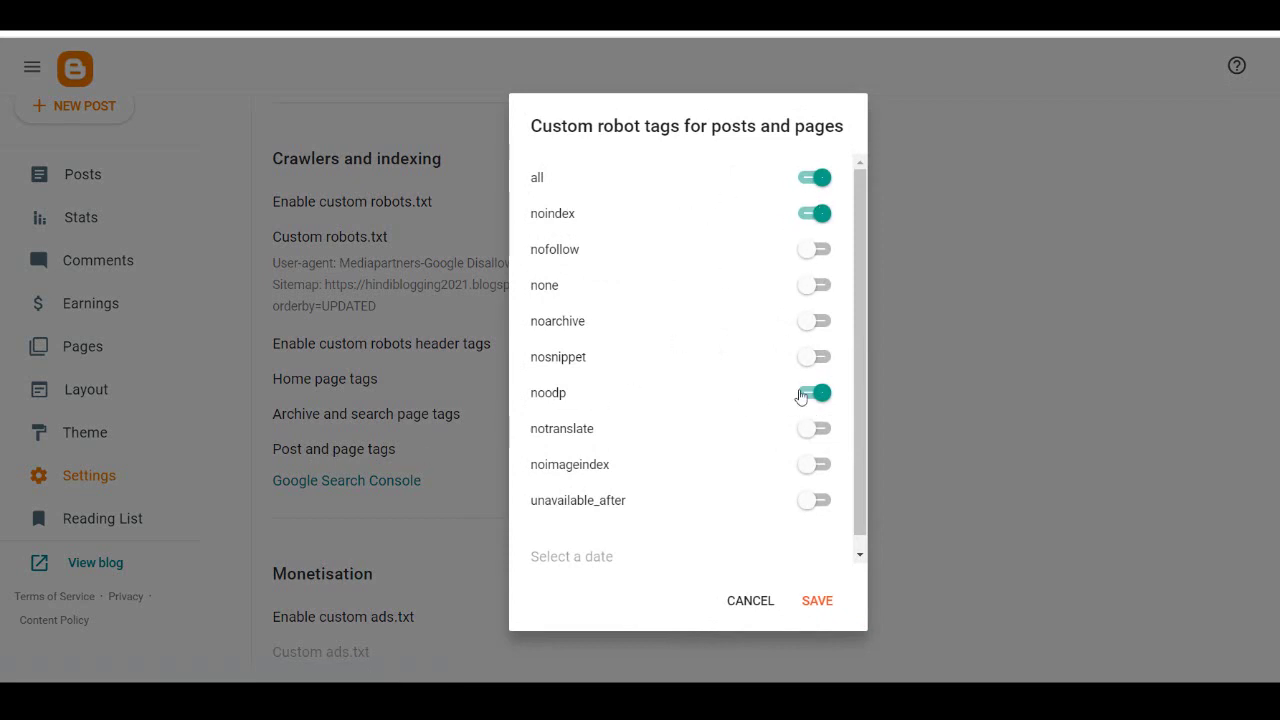
pyautogui.click(751, 602)
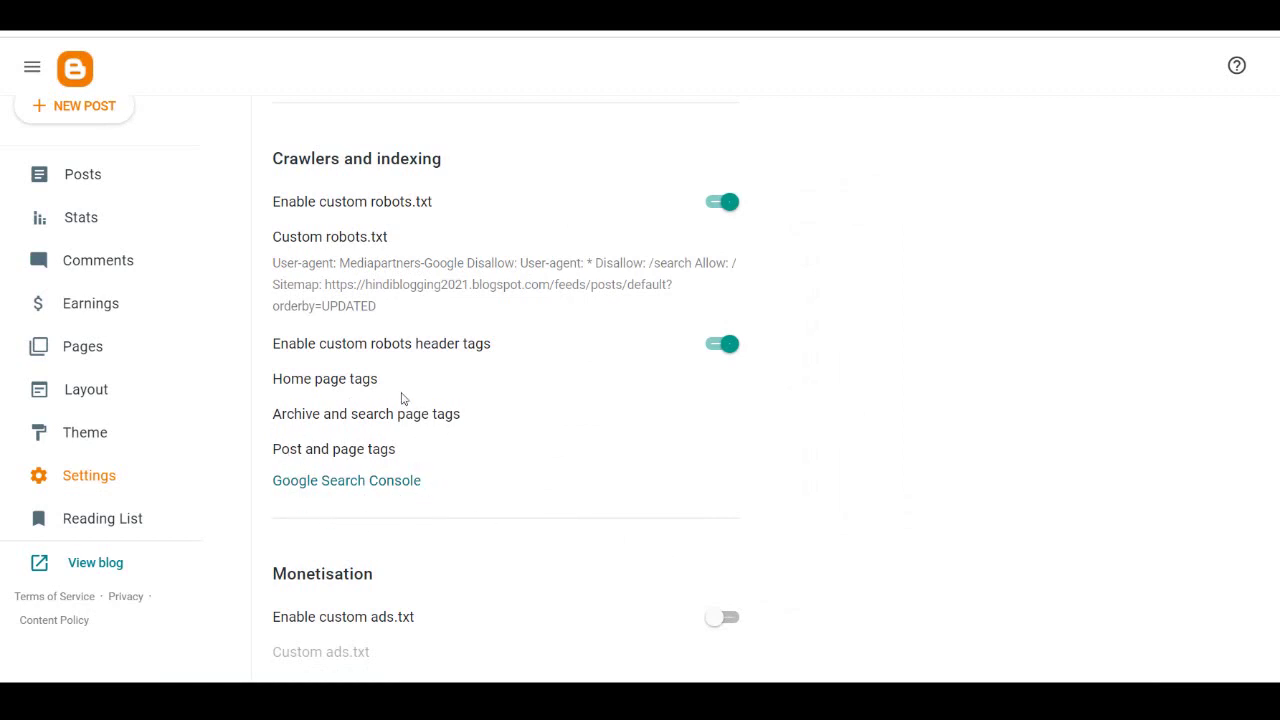
pyautogui.scroll(1, 362, 420)
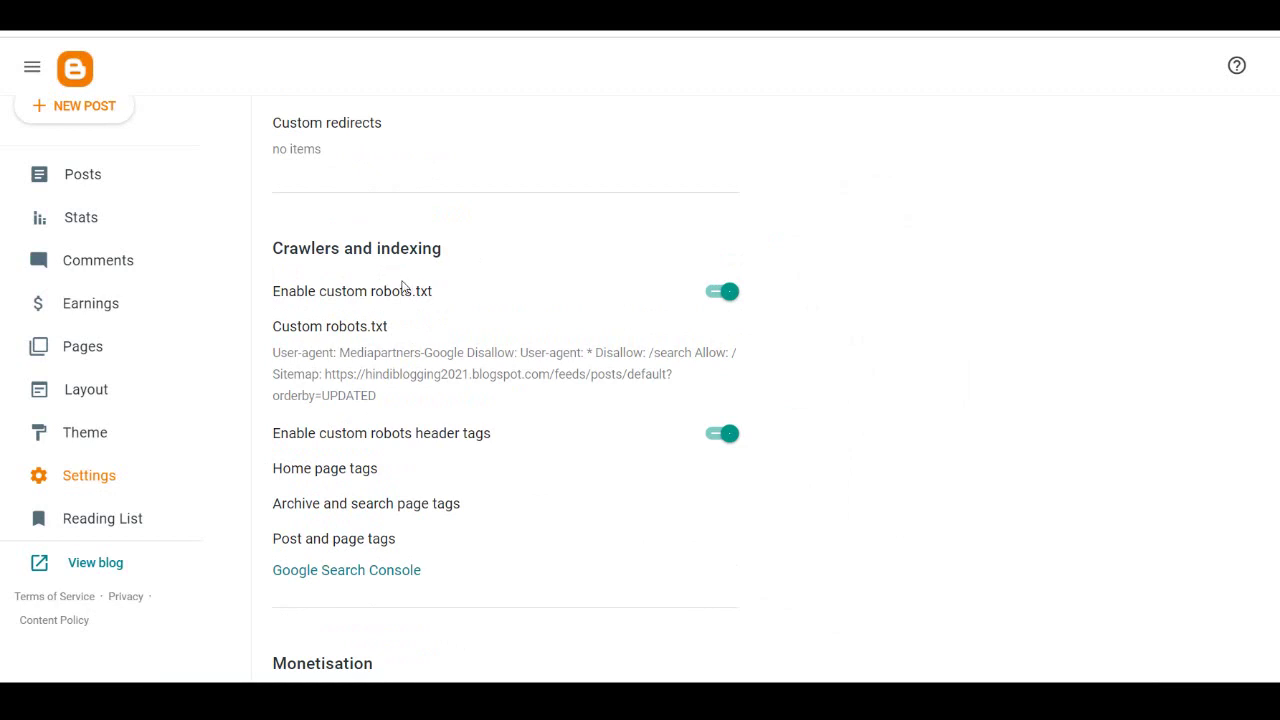
pyautogui.scroll(1, 410, 310)
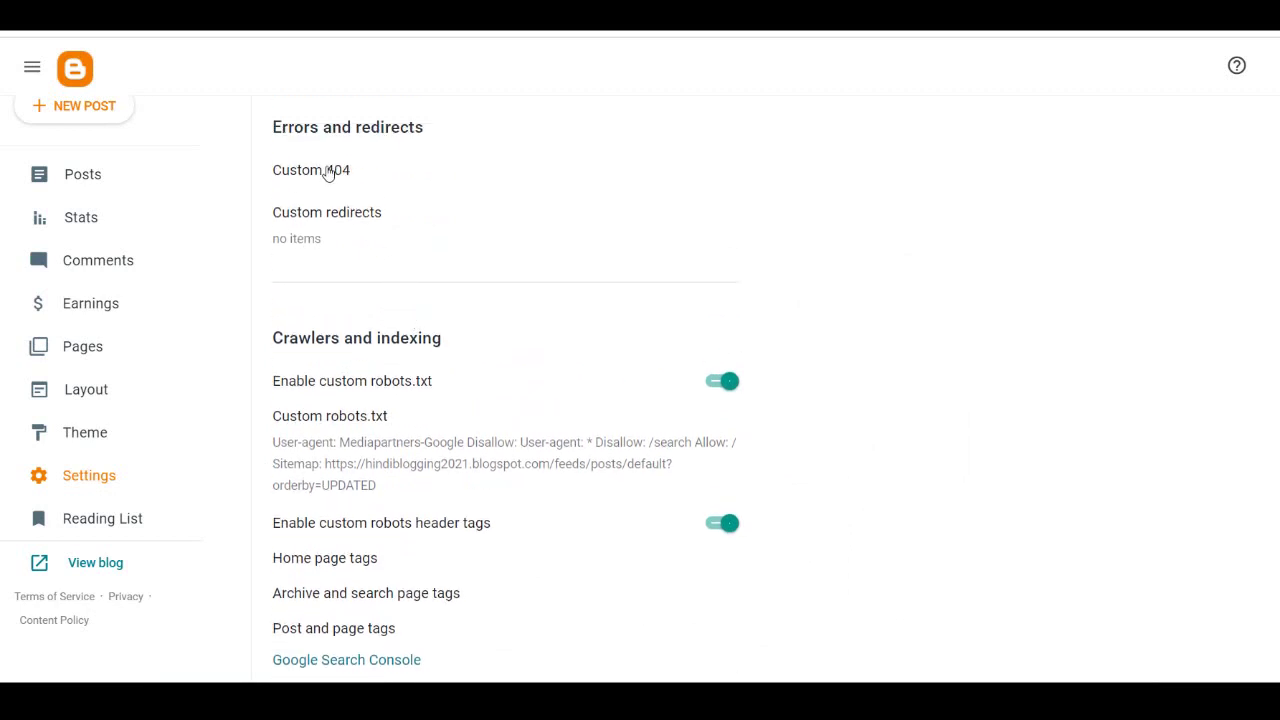
pyautogui.scroll(-2, 390, 285)
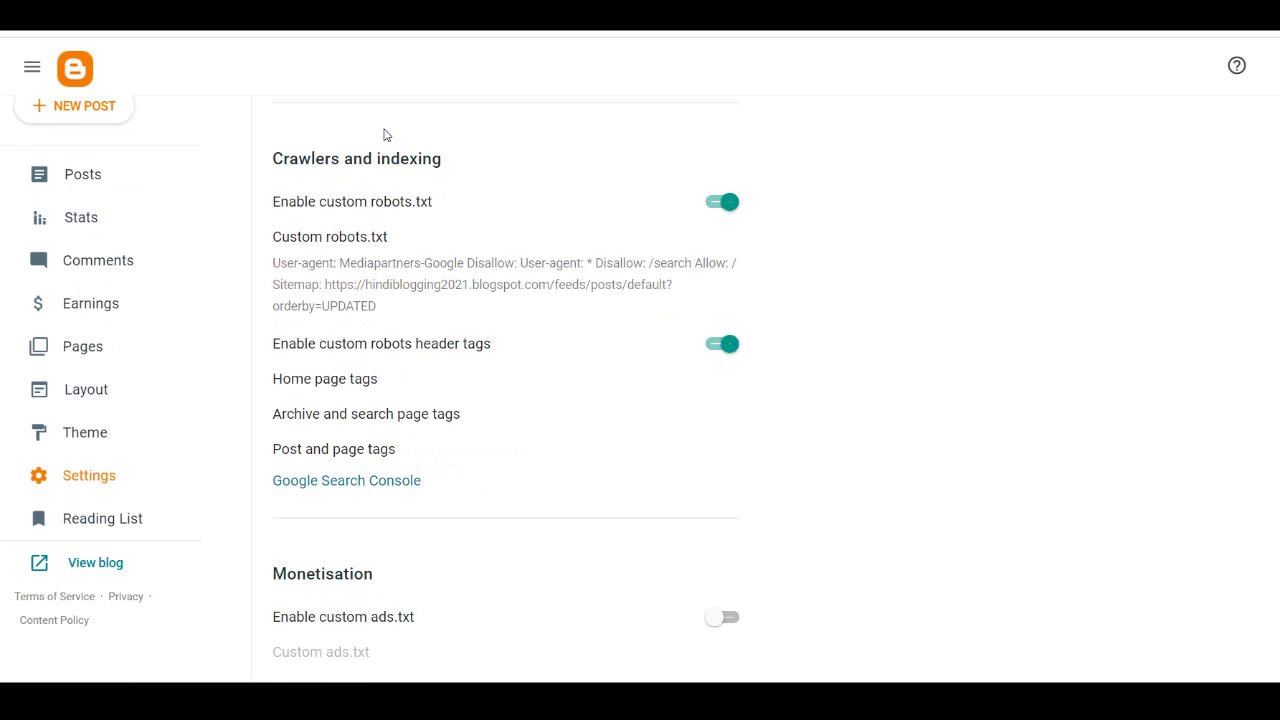
pyautogui.scroll(-1, 398, 348)
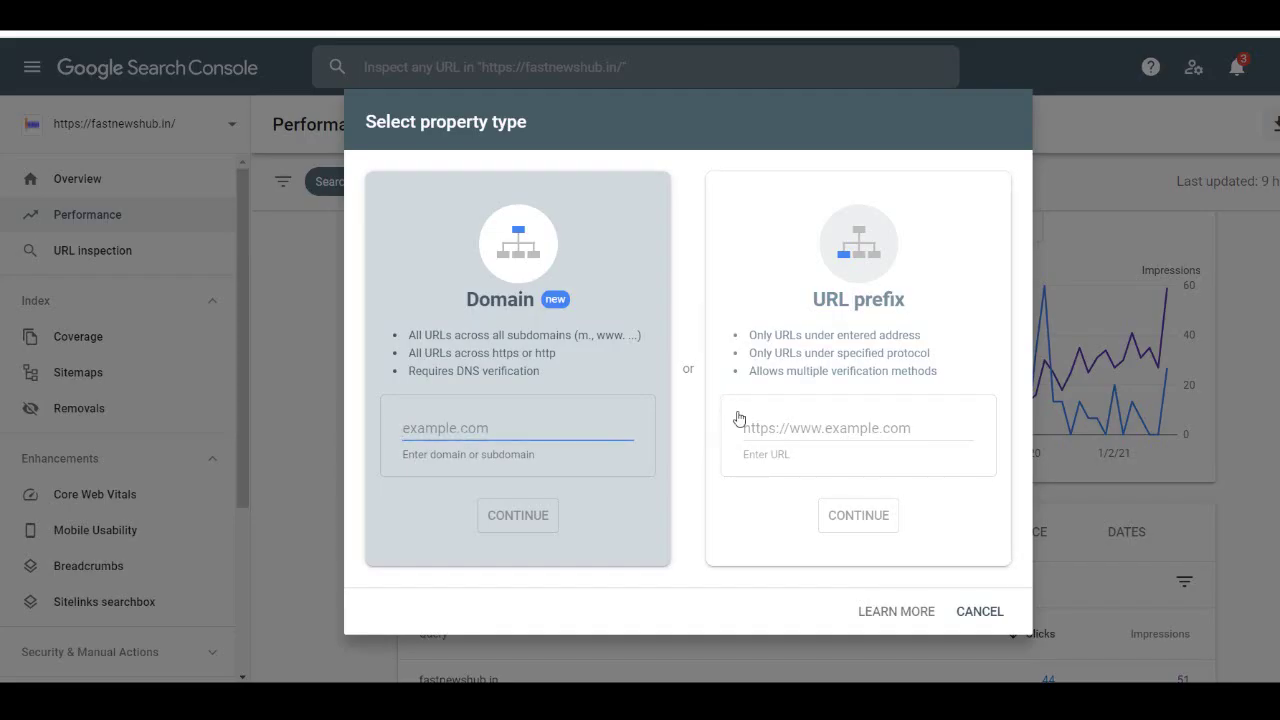
pyautogui.click(739, 420)
pyautogui.write('https://hindiblogging2021.blogspot.com/')
pyautogui.click(835, 517)
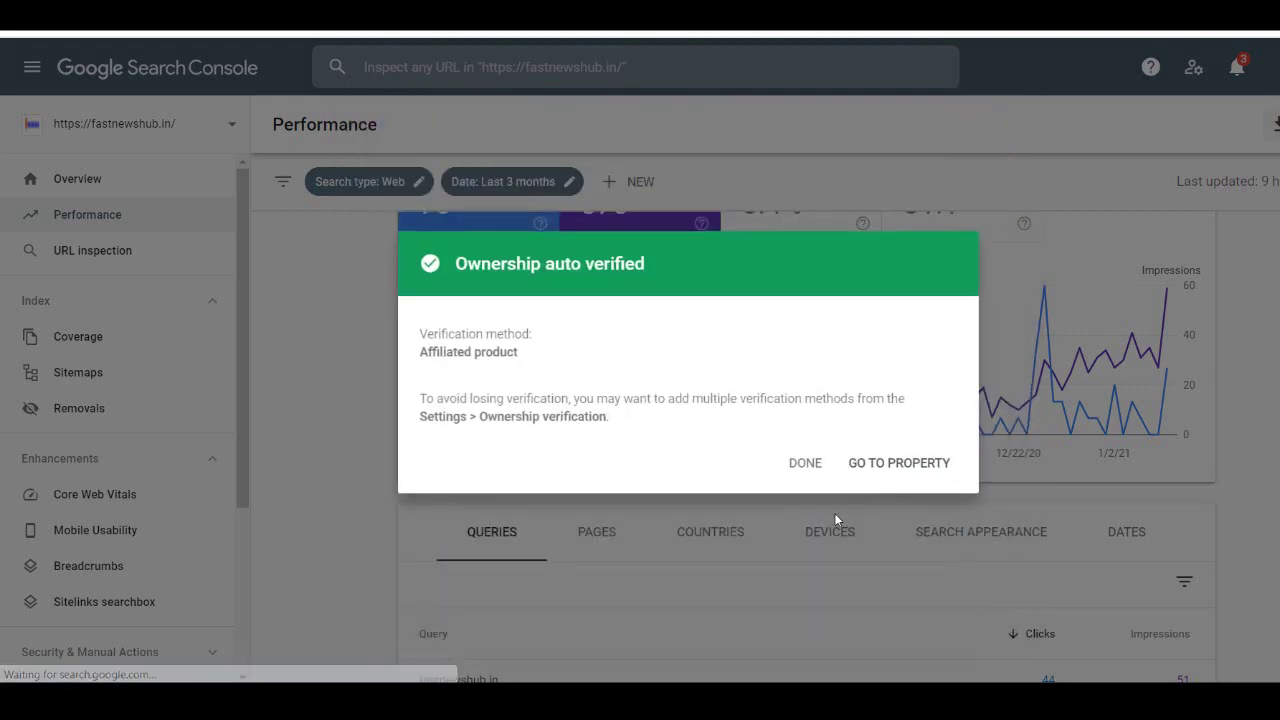
pyautogui.click(896, 466)
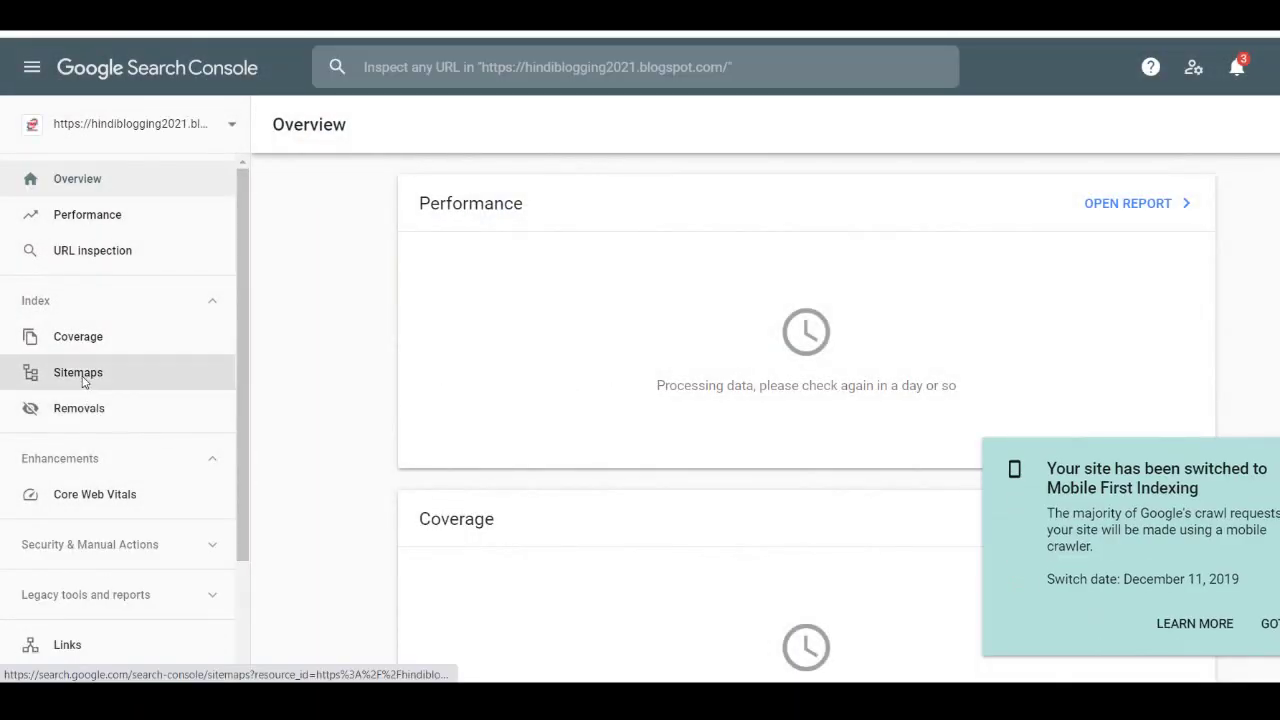
# Step: Submit sitemap.xml as a new sitemap for the blog's property
pyautogui.click(78, 372)
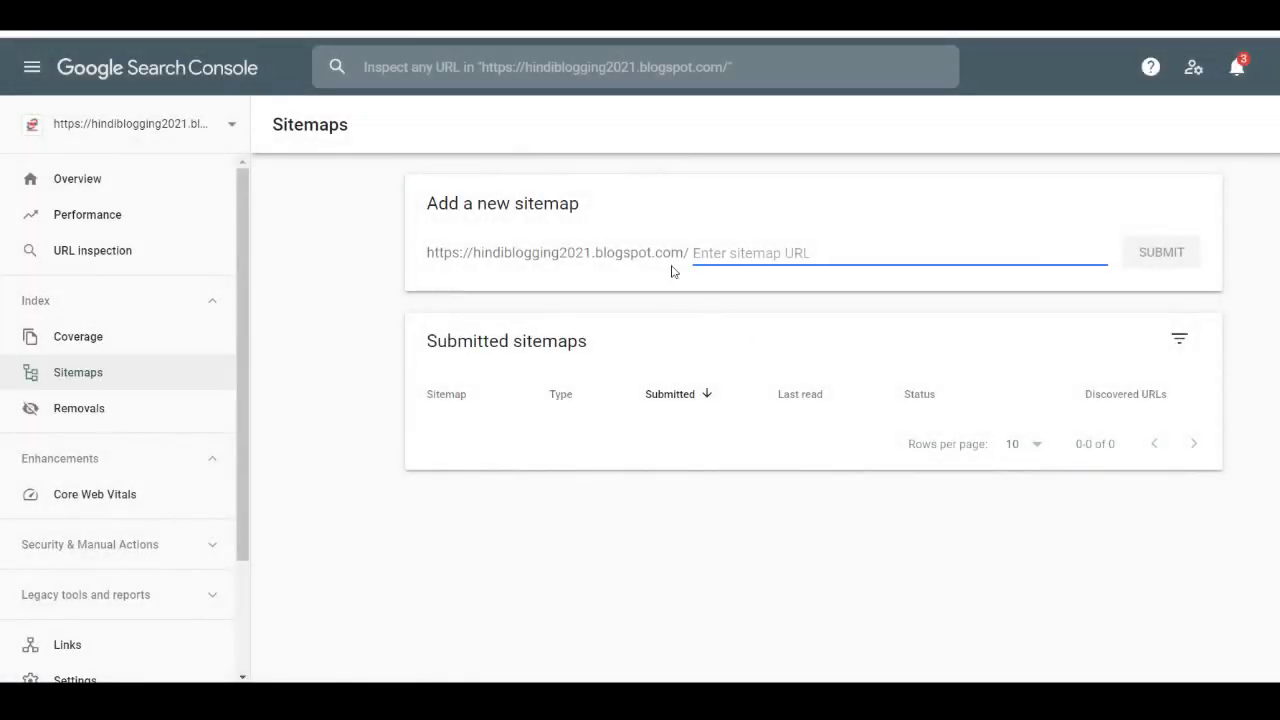
pyautogui.write('sitemap')
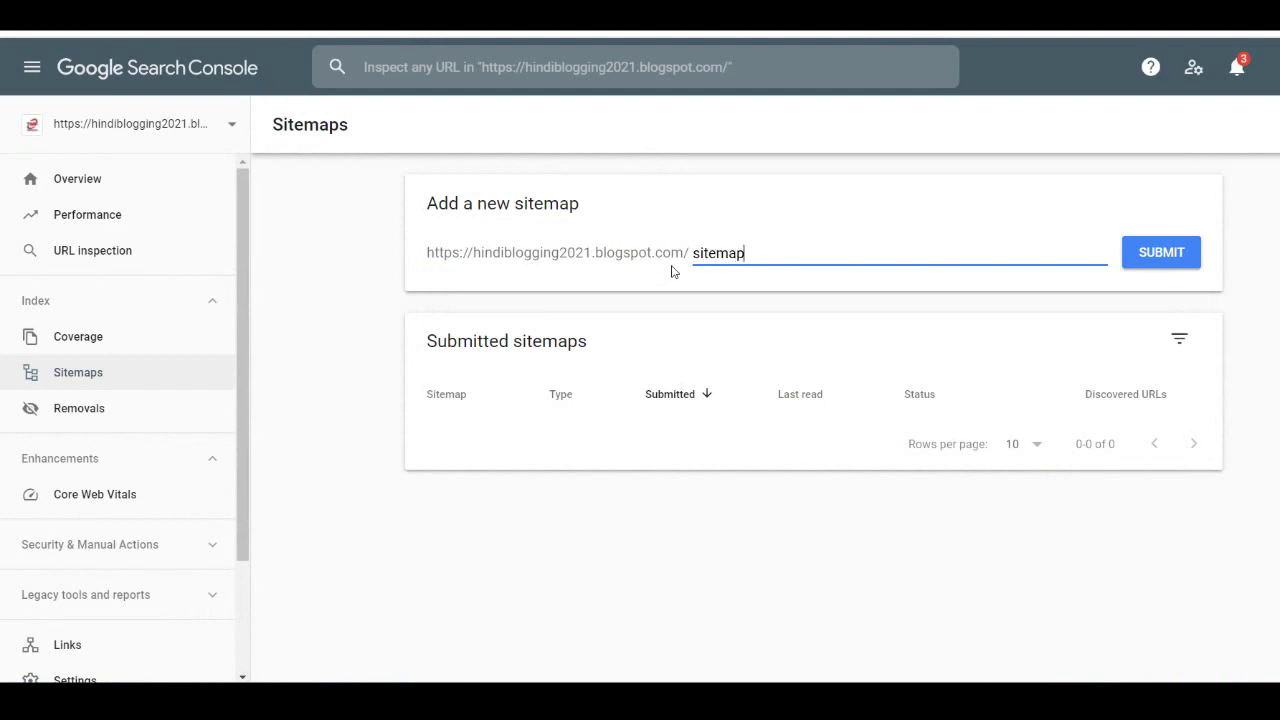
pyautogui.write('.xml')
pyautogui.click(1142, 263)
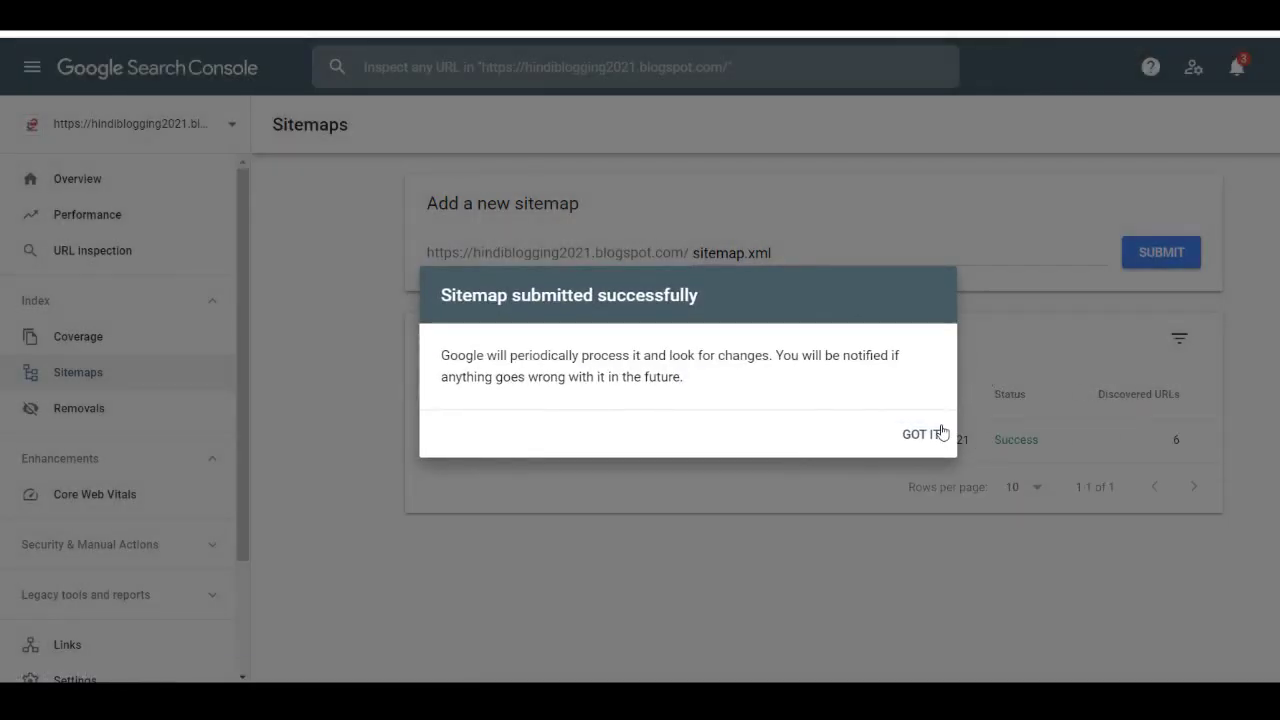
# Step: Close the sitemap submission confirmation, and switch back to Blogger's settings to enable custom ads.txt under Monetisation
pyautogui.click(923, 433)
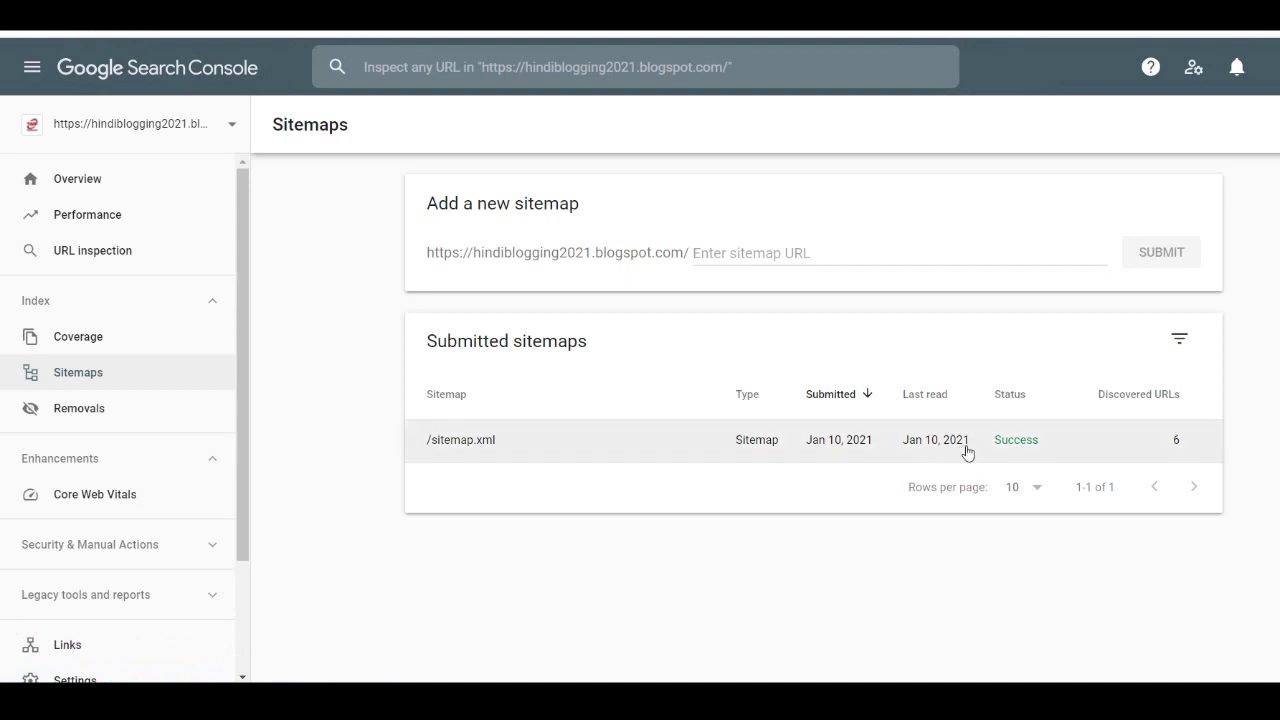
pyautogui.click(966, 452)
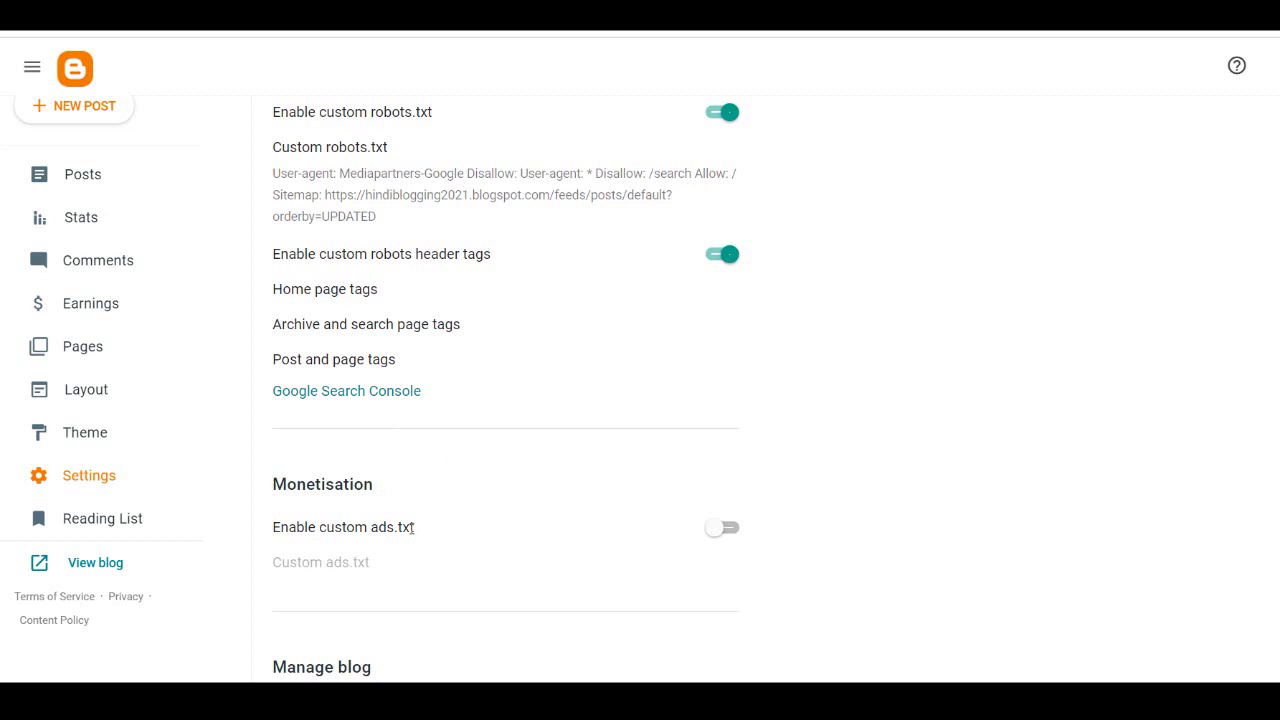
pyautogui.scroll(-1, 409, 532)
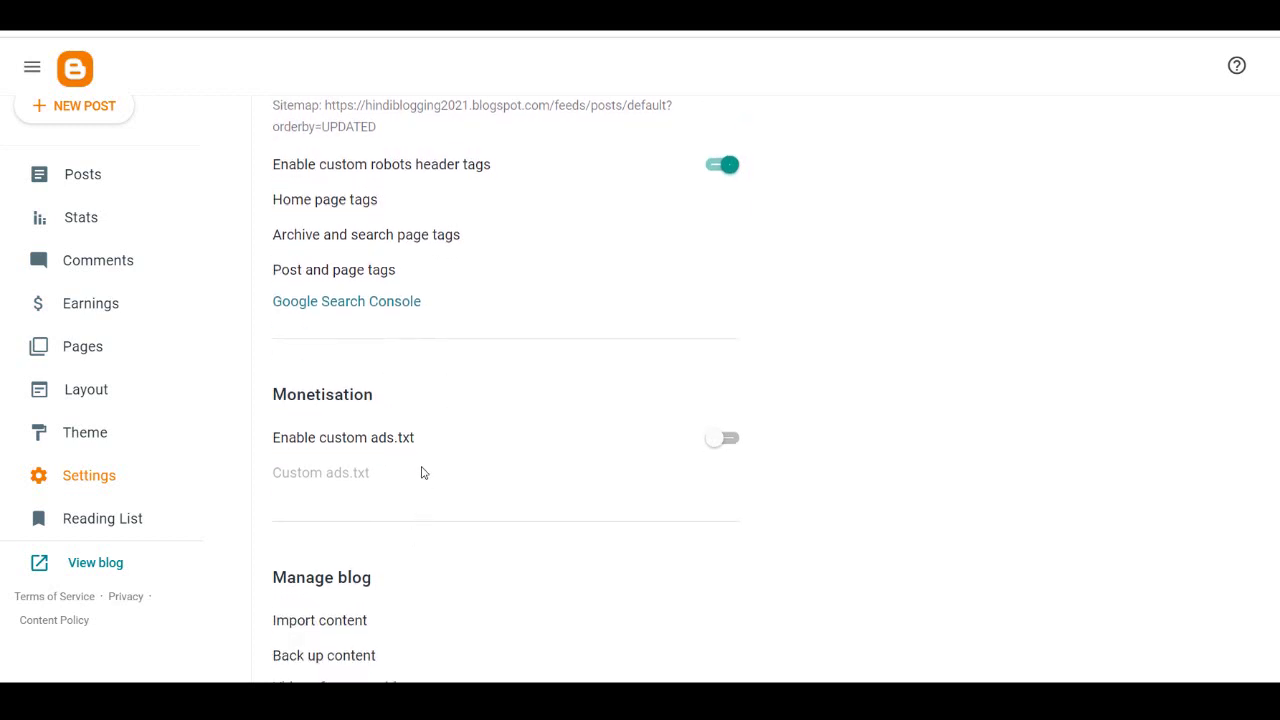
pyautogui.click(724, 440)
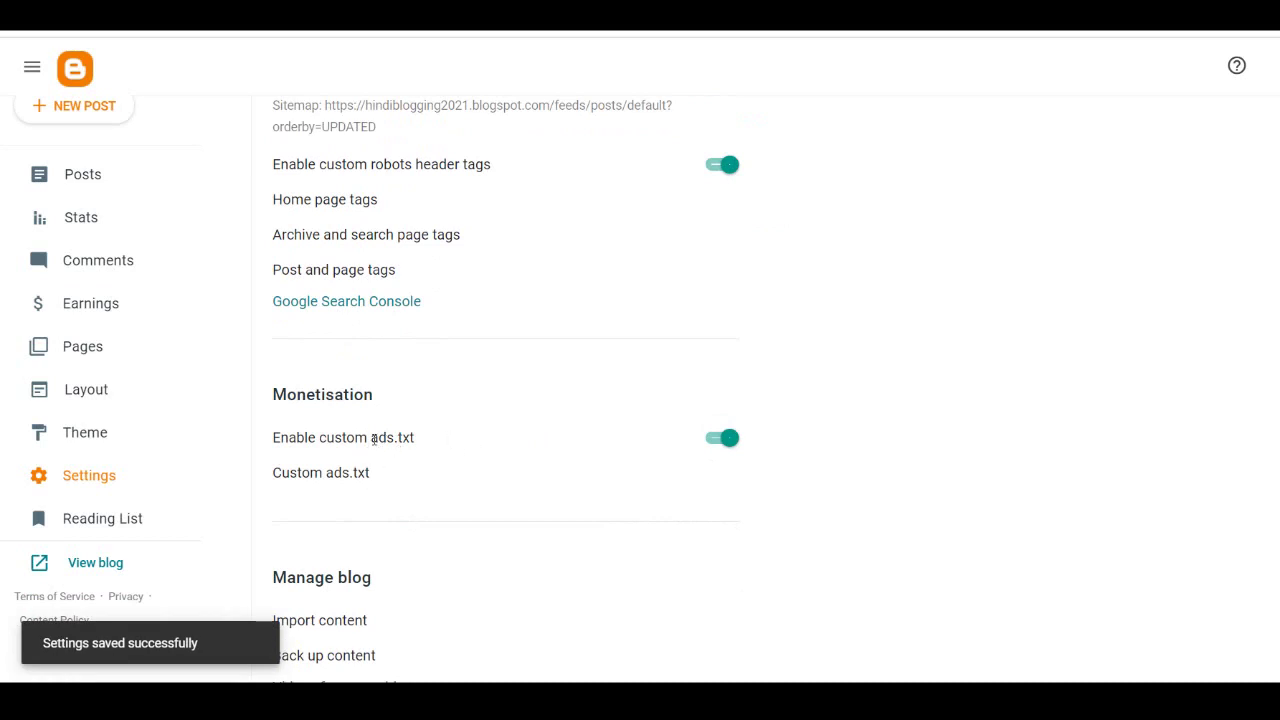
# Step: View the empty custom ads.txt editor and cancel it without entering any content
pyautogui.moveTo(372, 440); pyautogui.dragTo(417, 443)
pyautogui.click(307, 474)
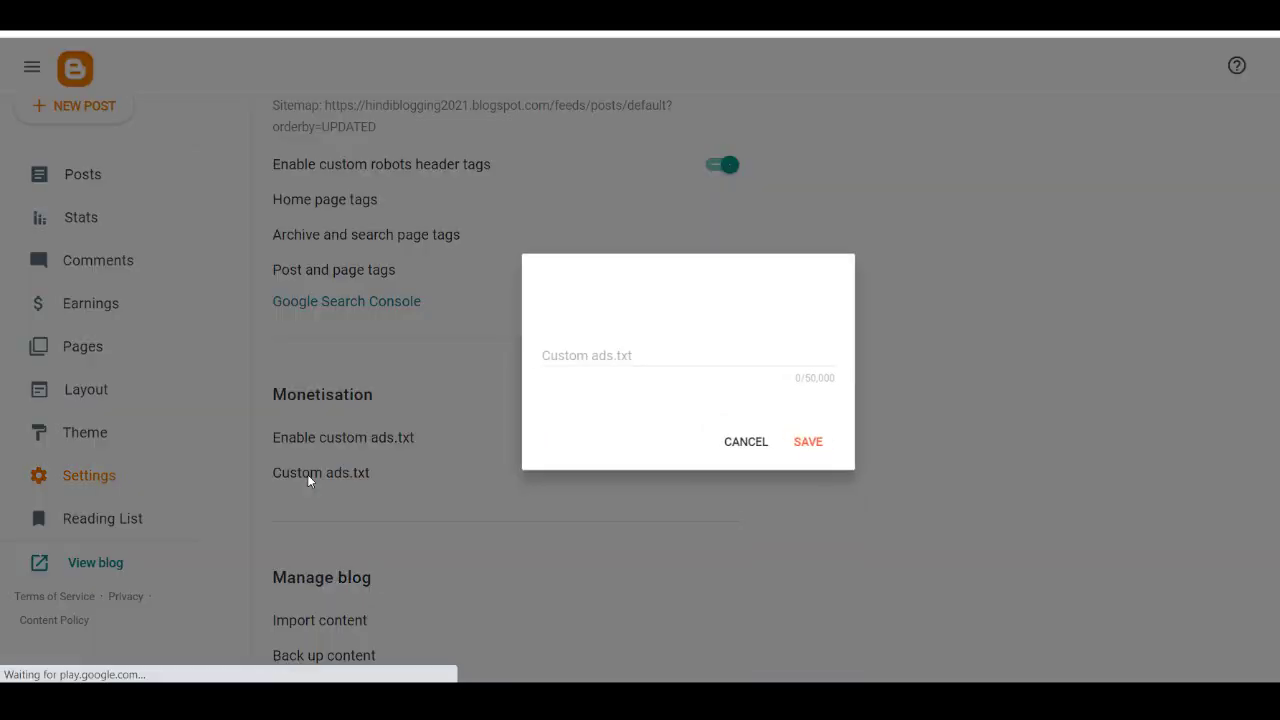
pyautogui.click(600, 355)
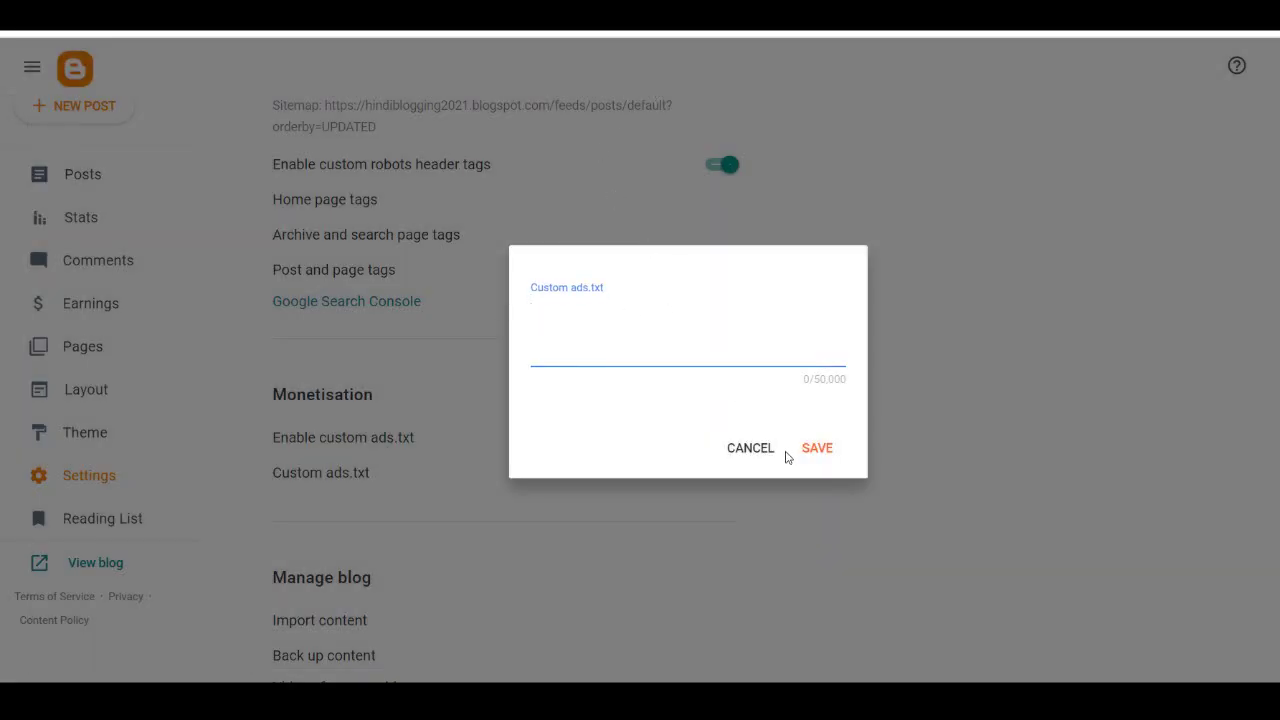
pyautogui.click(727, 457)
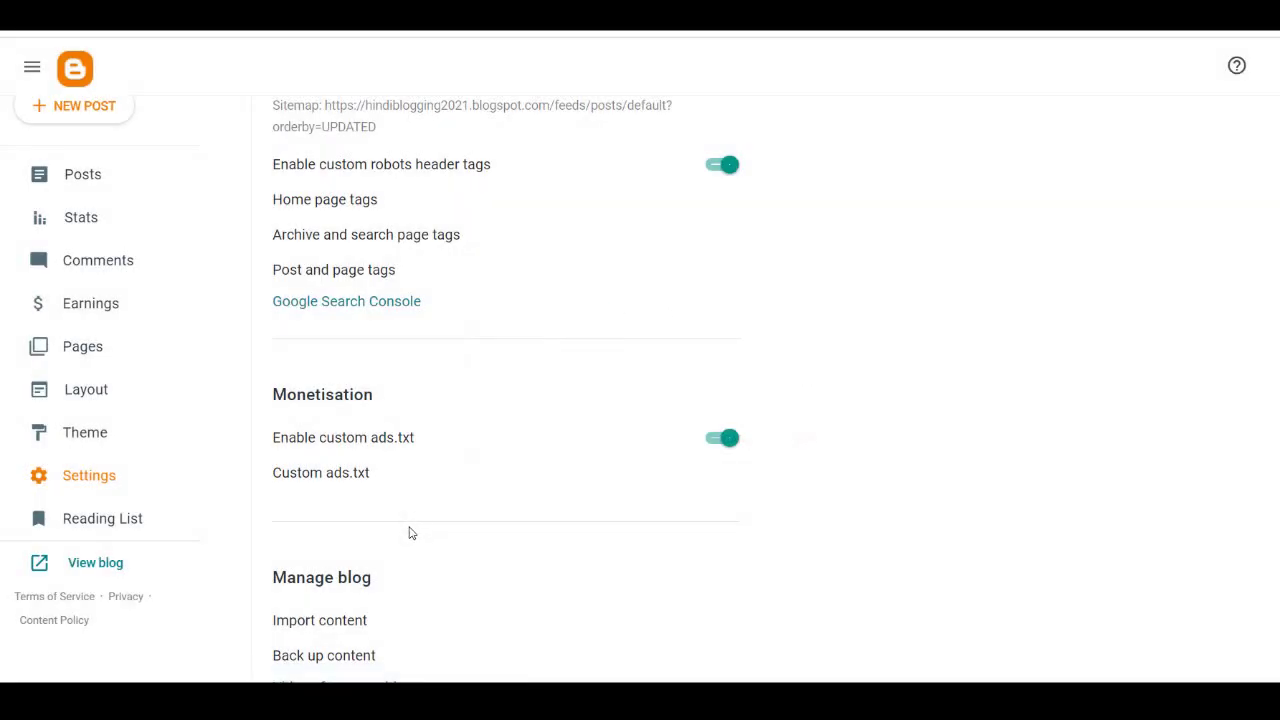
# Step: View the Back up content option under Manage blog and cancel without downloading a backup
pyautogui.scroll(-1, 409, 531)
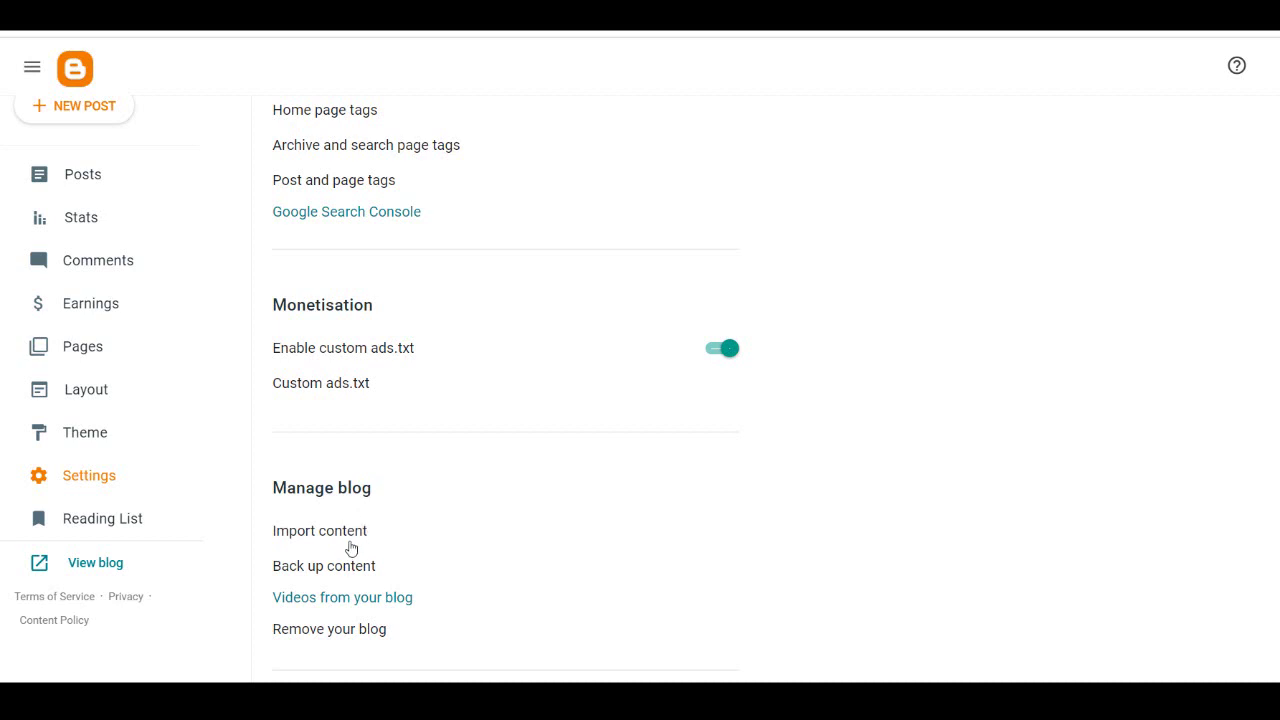
pyautogui.click(327, 571)
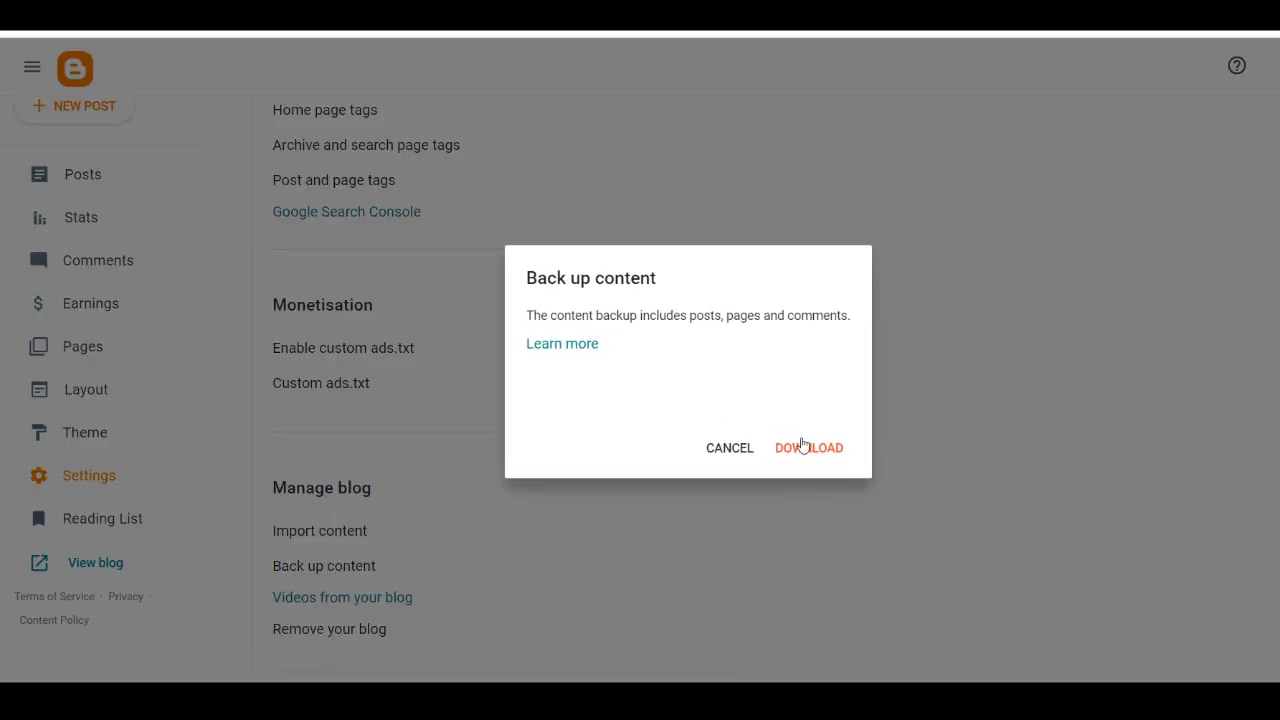
pyautogui.click(745, 450)
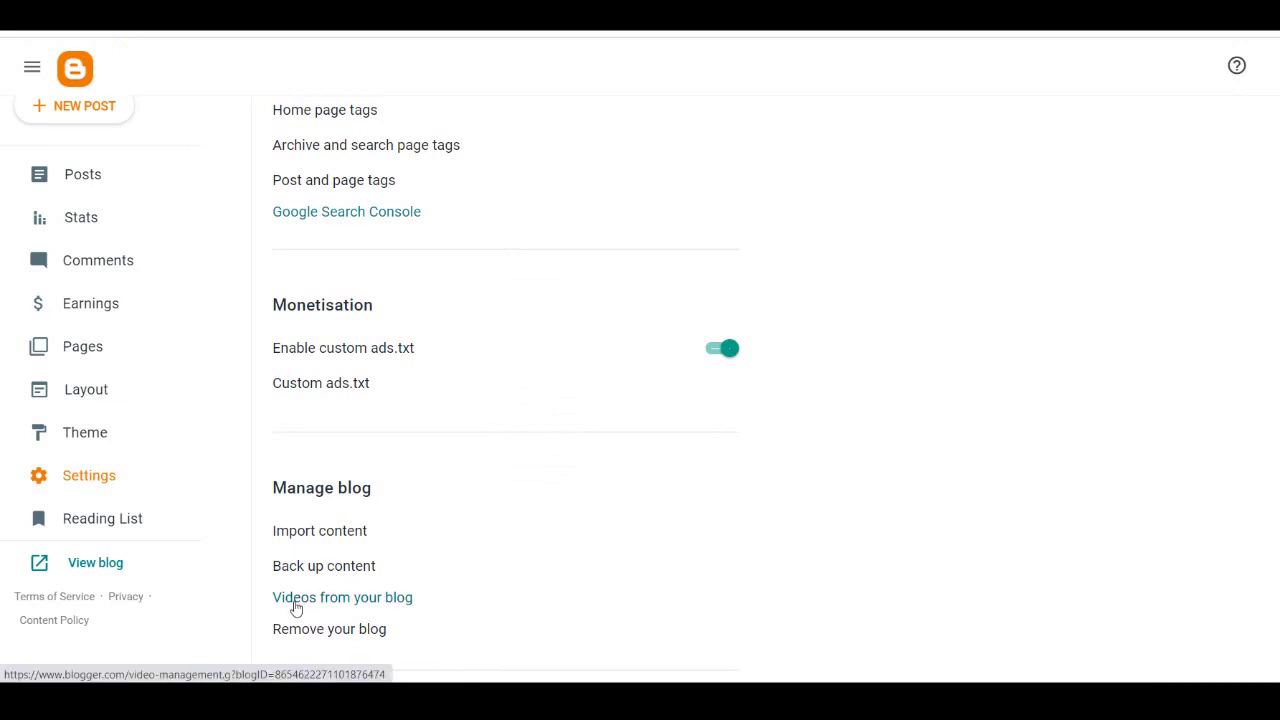
# Step: View the Allow blog feed options in the Site feed section and close them without changing the setting
pyautogui.scroll(-3, 370, 606)
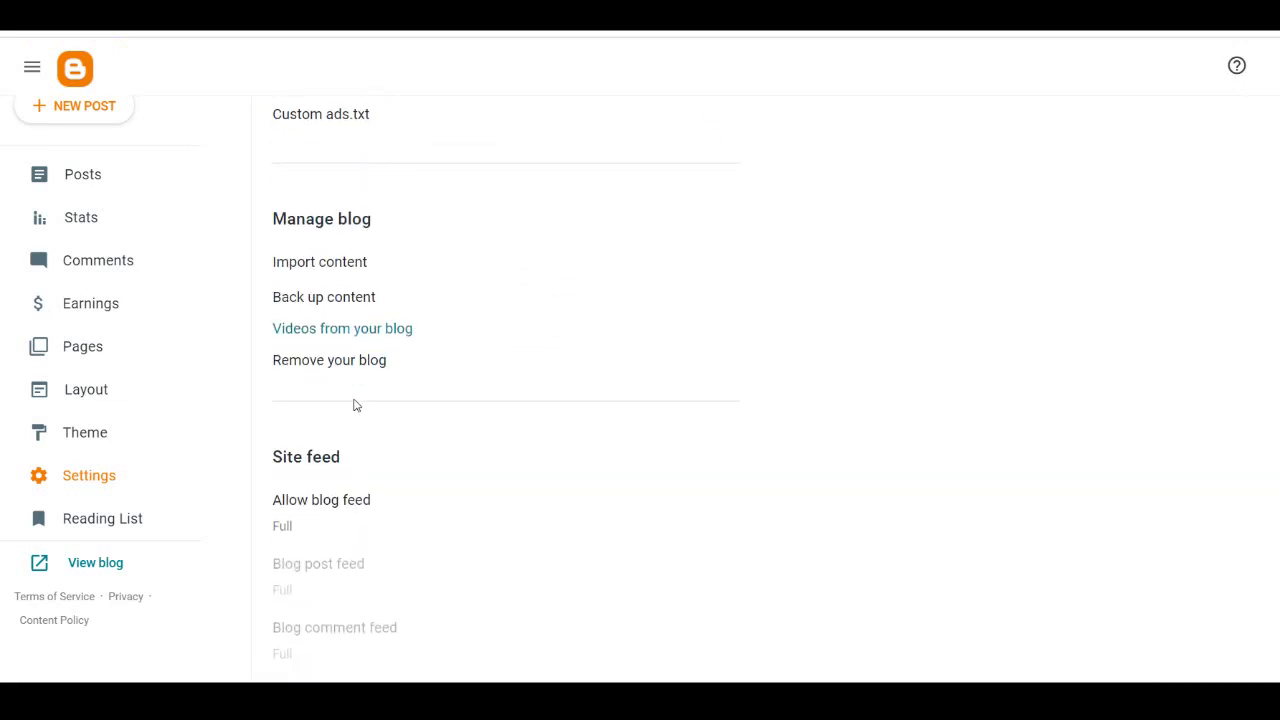
pyautogui.scroll(-2, 350, 374)
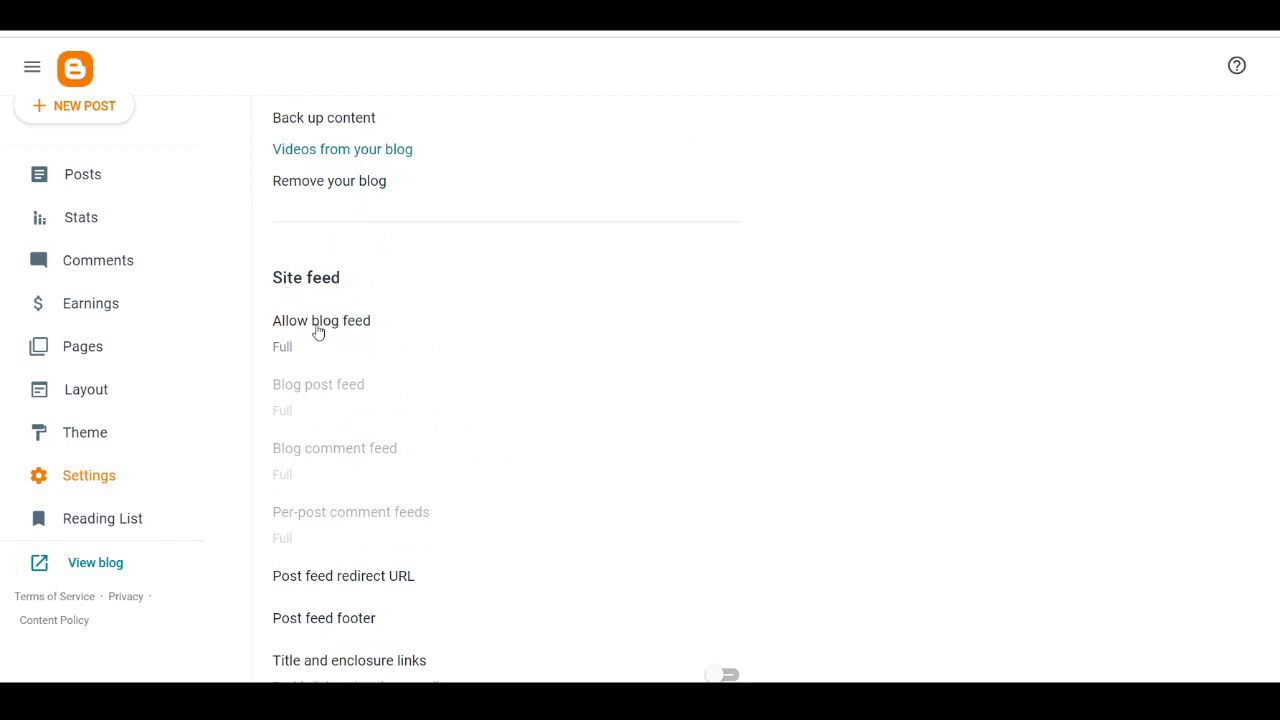
pyautogui.click(318, 331)
pyautogui.click(745, 477)
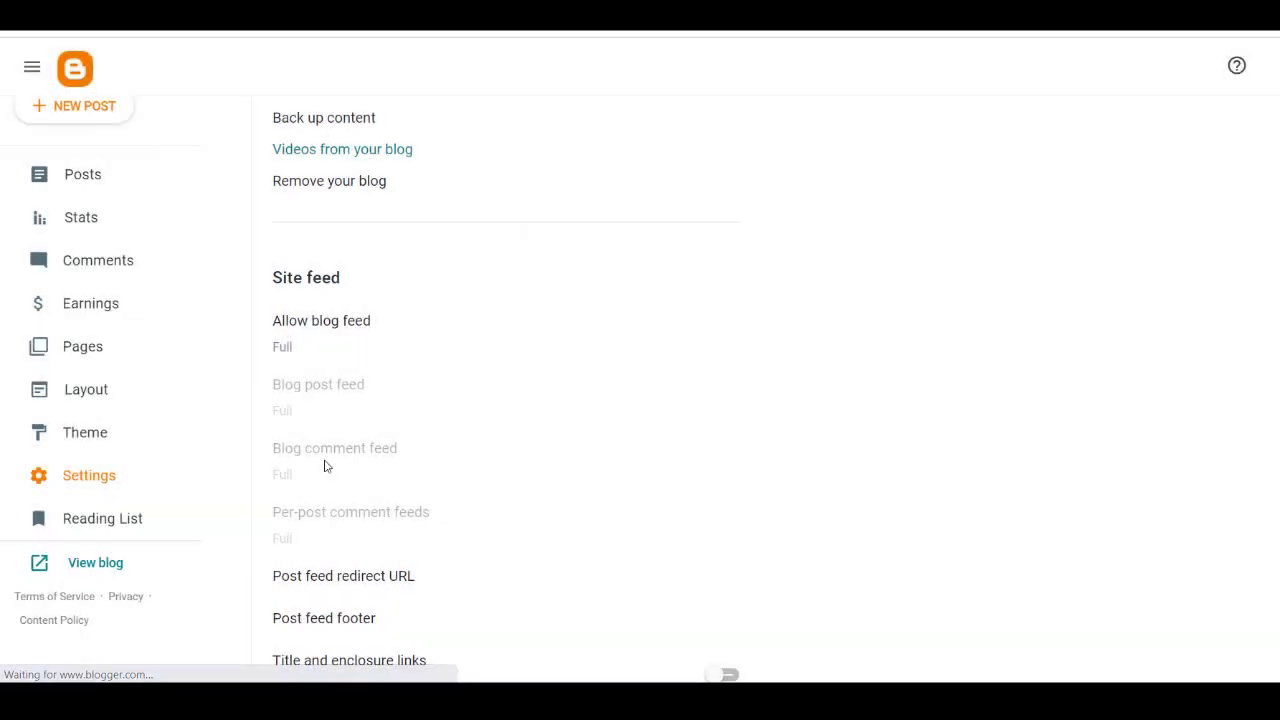
# Step: Review the blog's settings from the Site feed and General sections back up to the Basic section
pyautogui.scroll(-2, 323, 463)
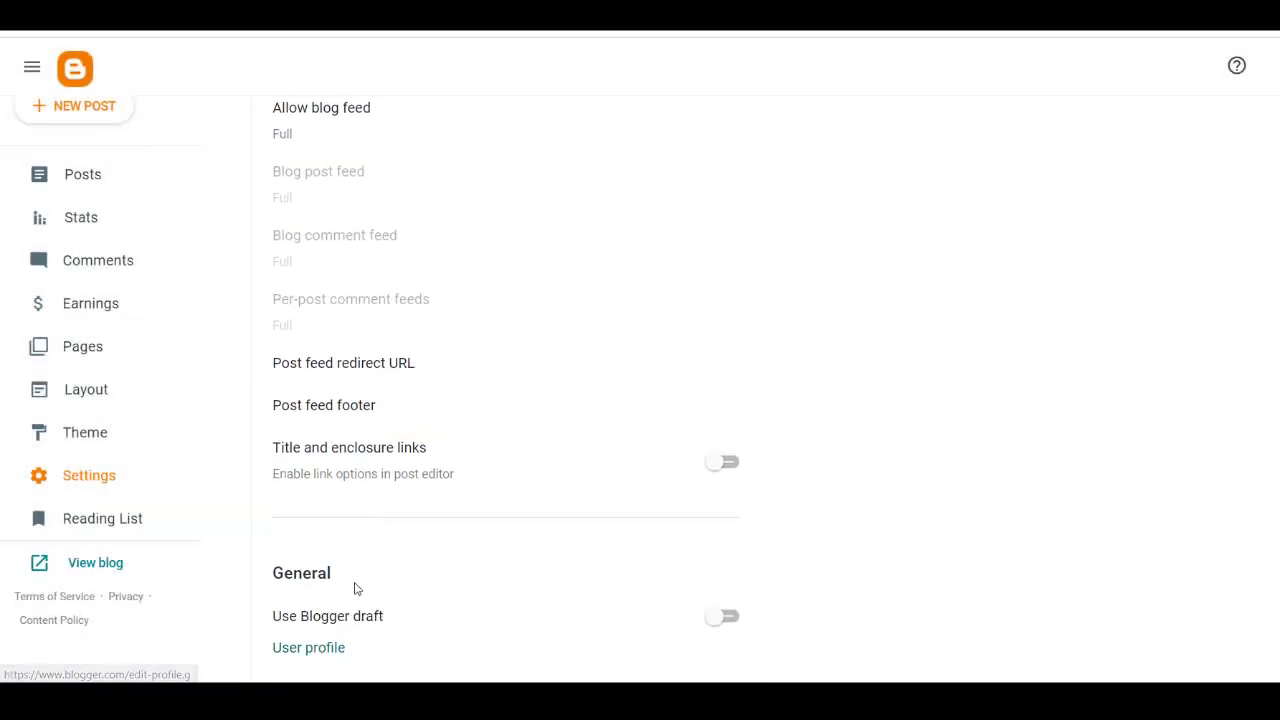
pyautogui.scroll(10, 358, 580)
pyautogui.scroll(1, 381, 525)
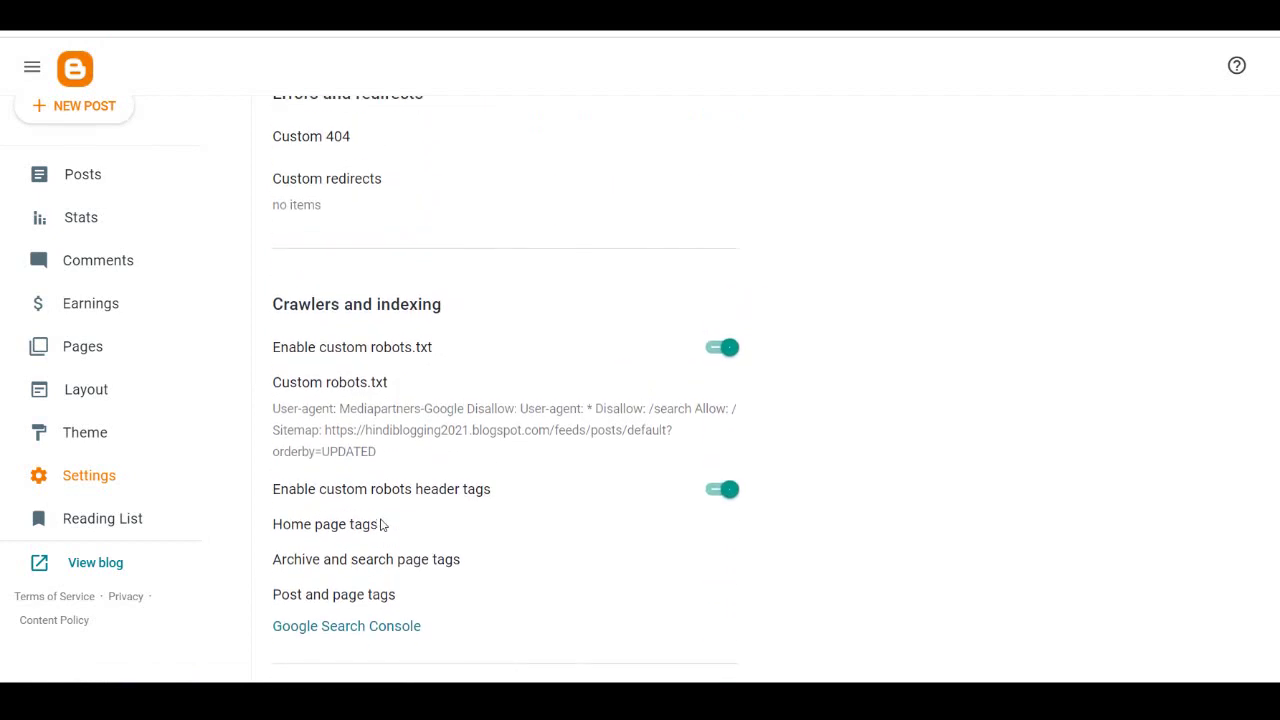
pyautogui.scroll(1, 890, 491)
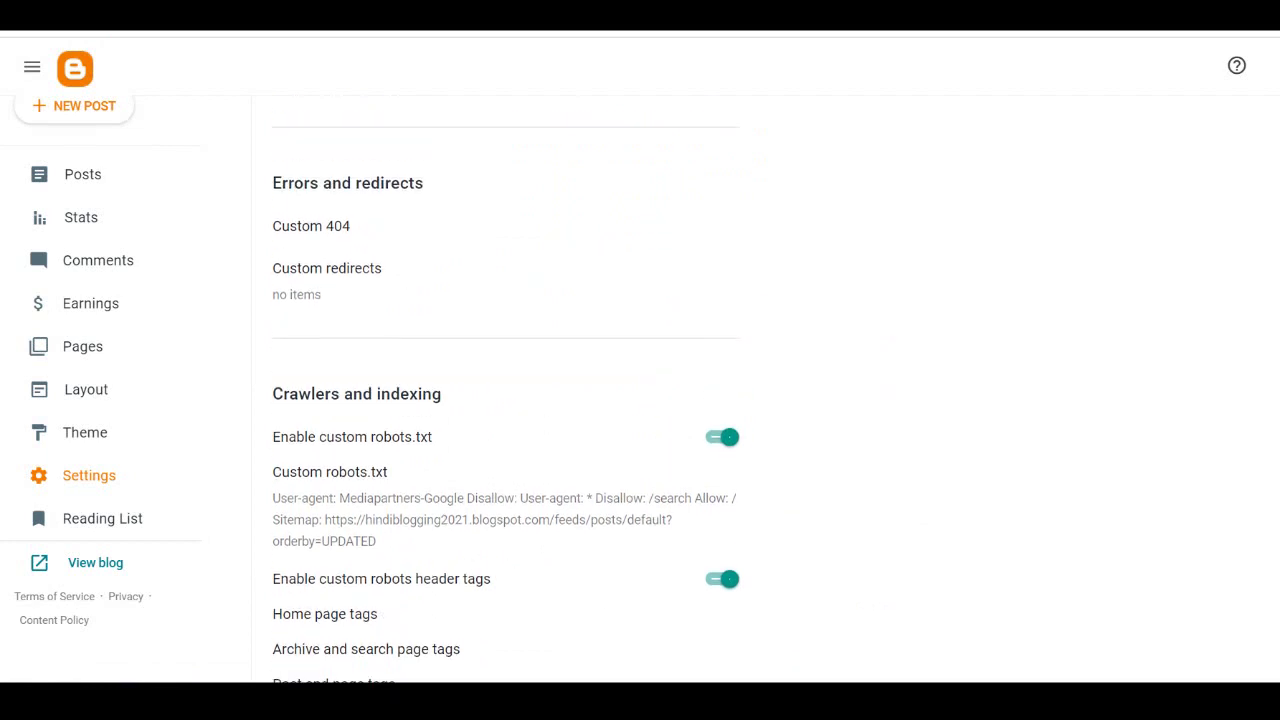
pyautogui.scroll(15, 506, 392)
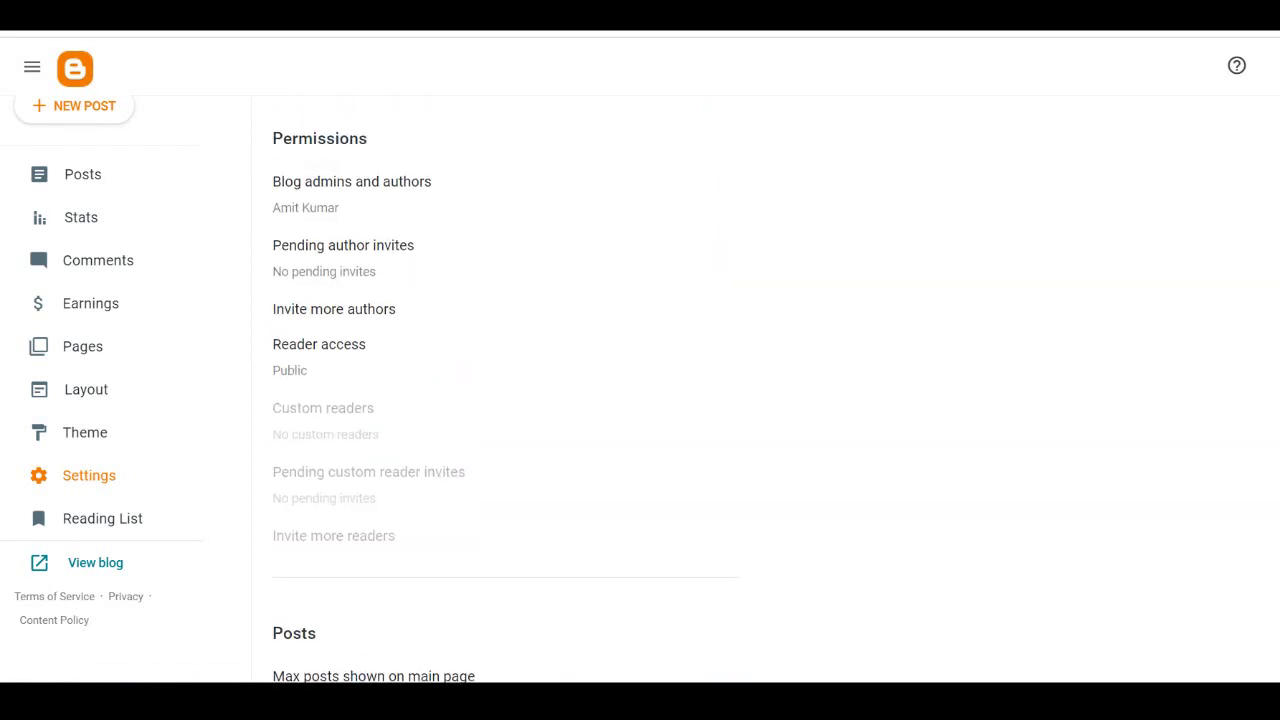
pyautogui.scroll(2, 506, 392)
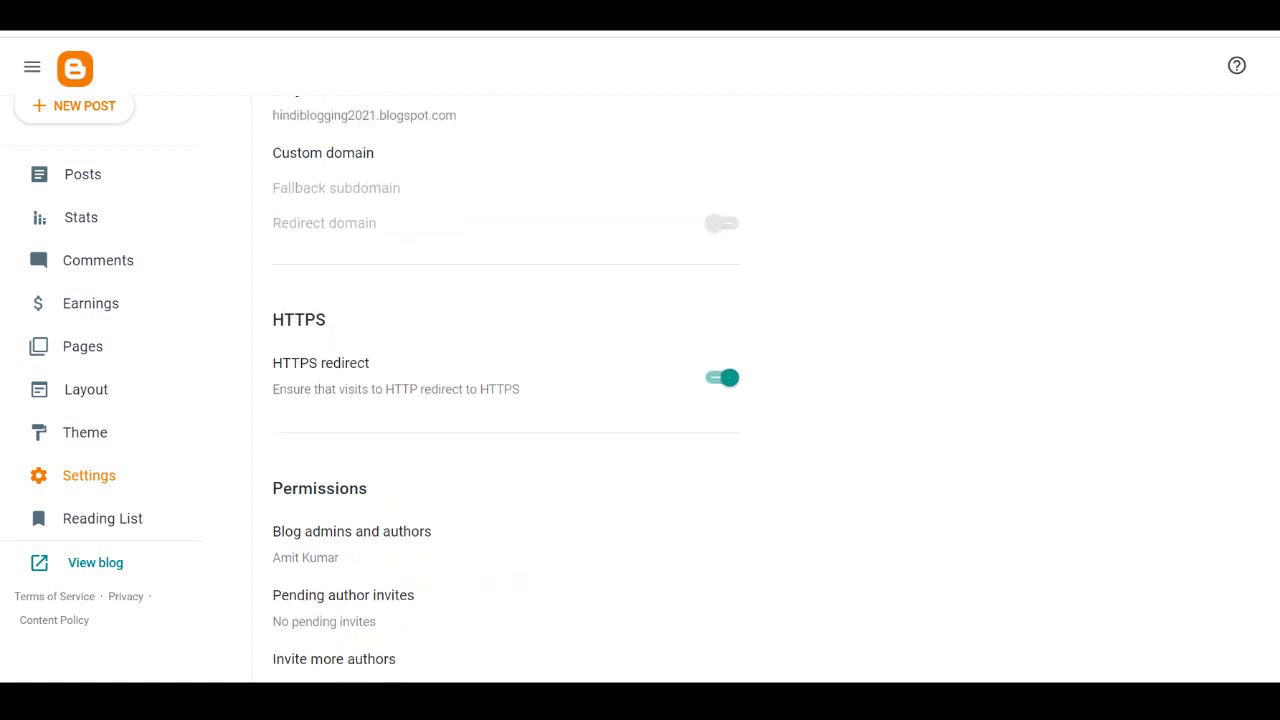
pyautogui.scroll(2, 506, 392)
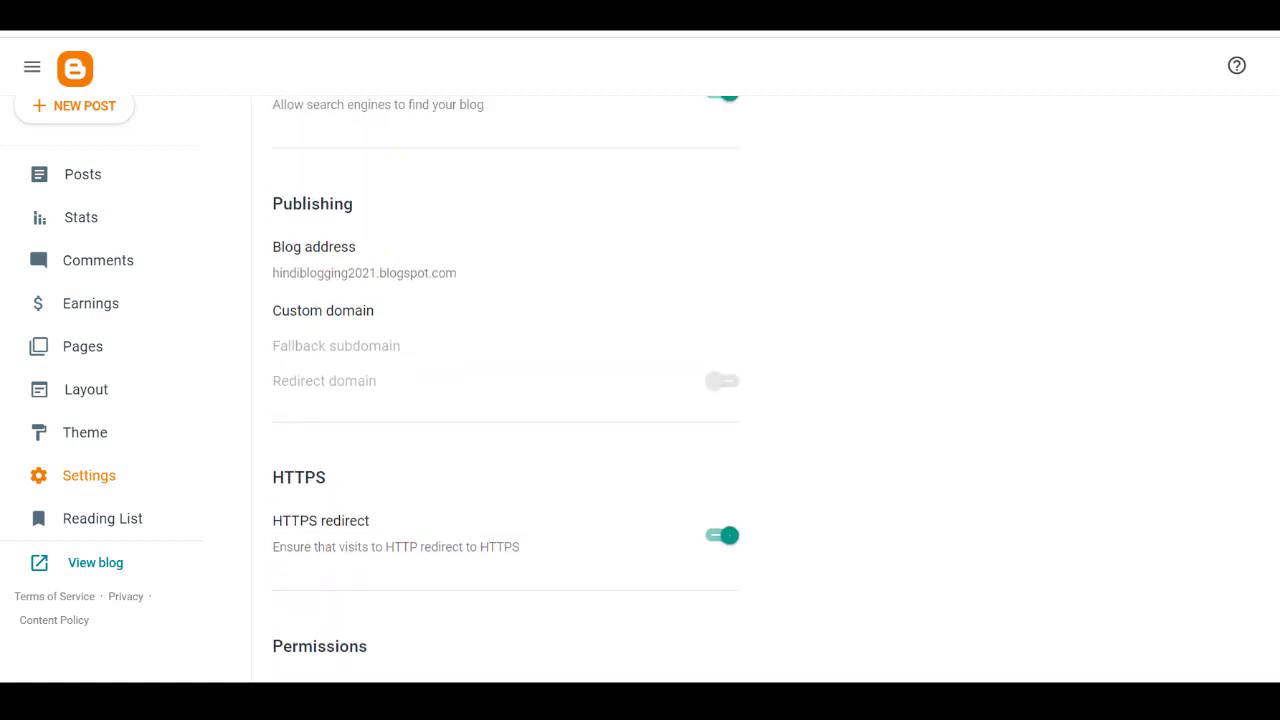
pyautogui.scroll(1, 506, 392)
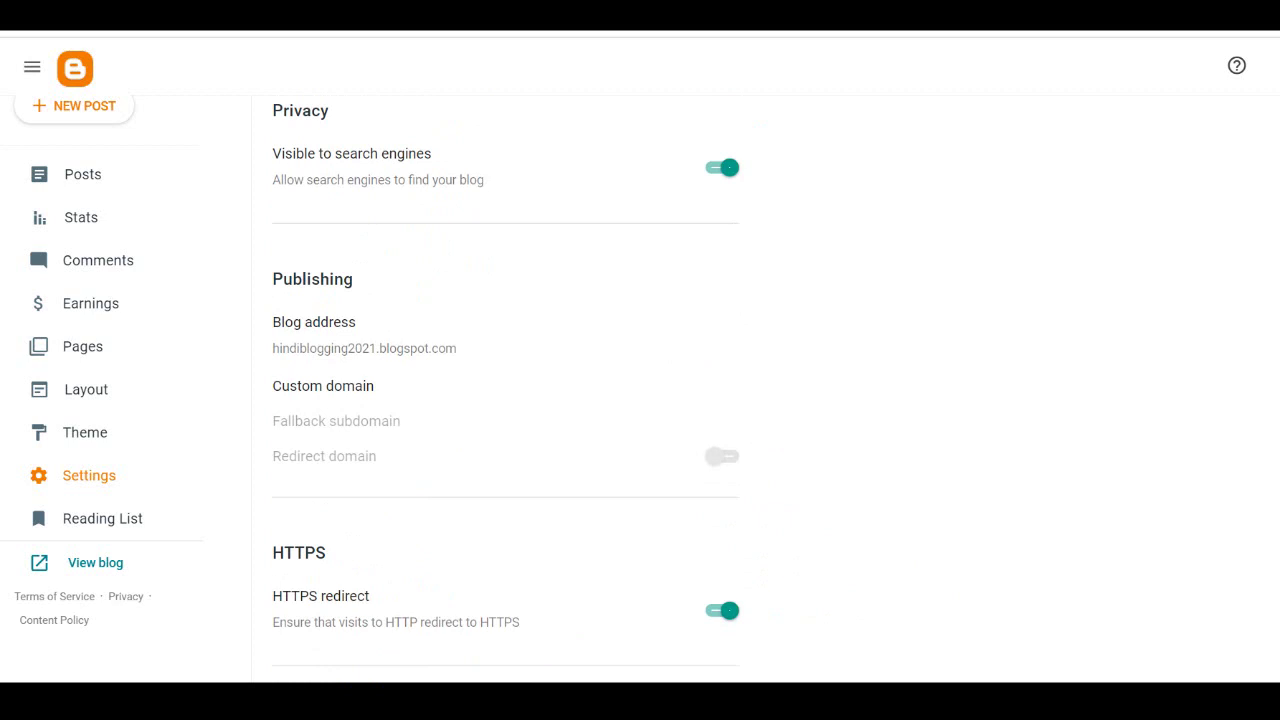
pyautogui.scroll(3, 506, 392)
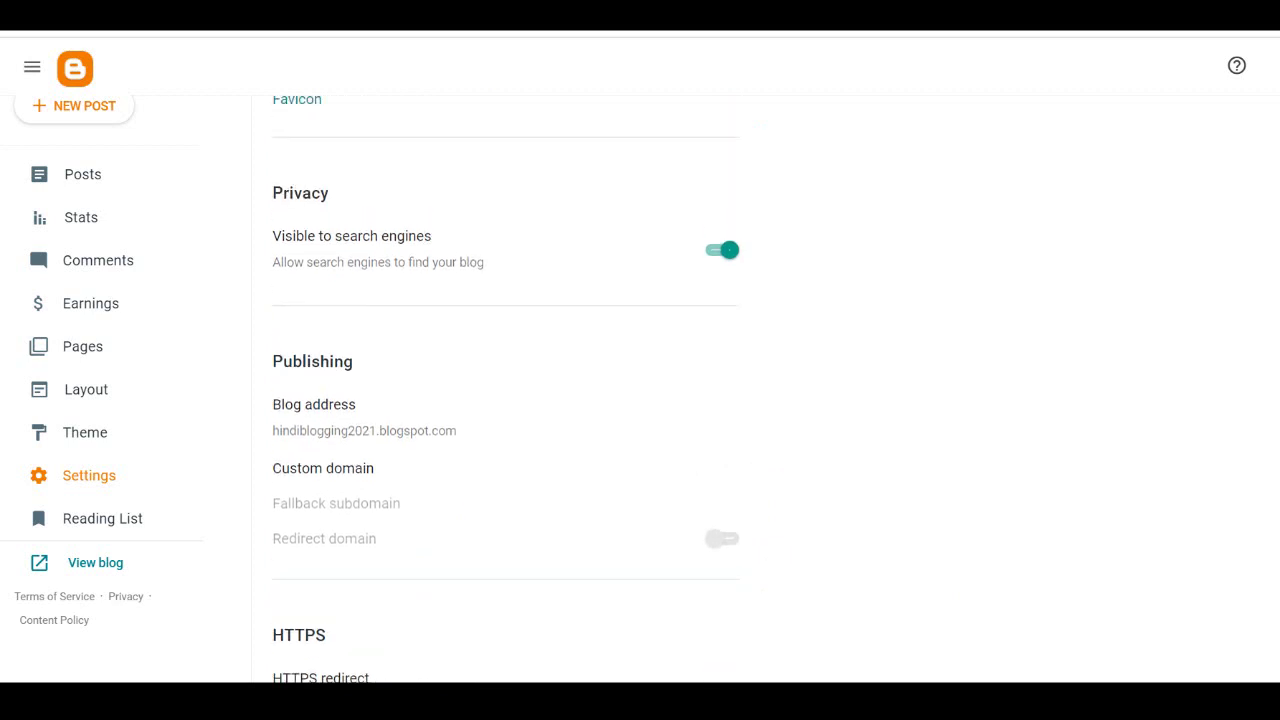
pyautogui.scroll(1, 506, 390)
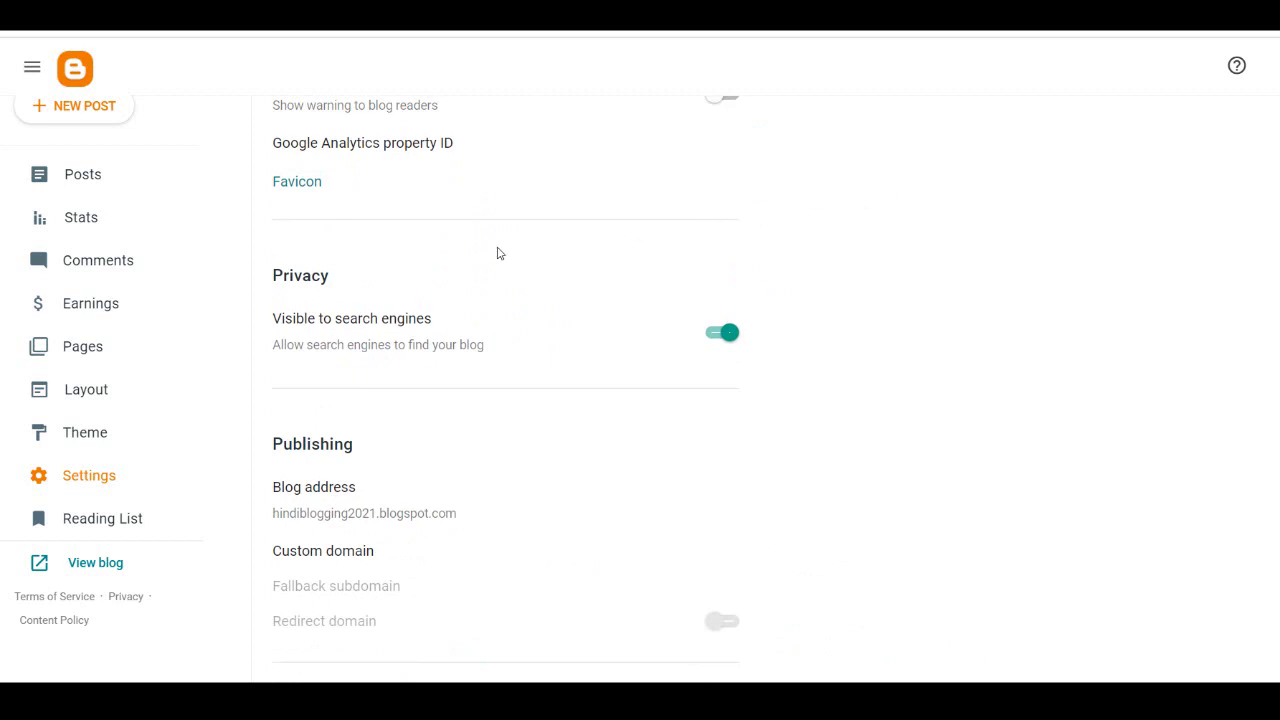
pyautogui.scroll(6, 489, 290)
pyautogui.scroll(2, 489, 302)
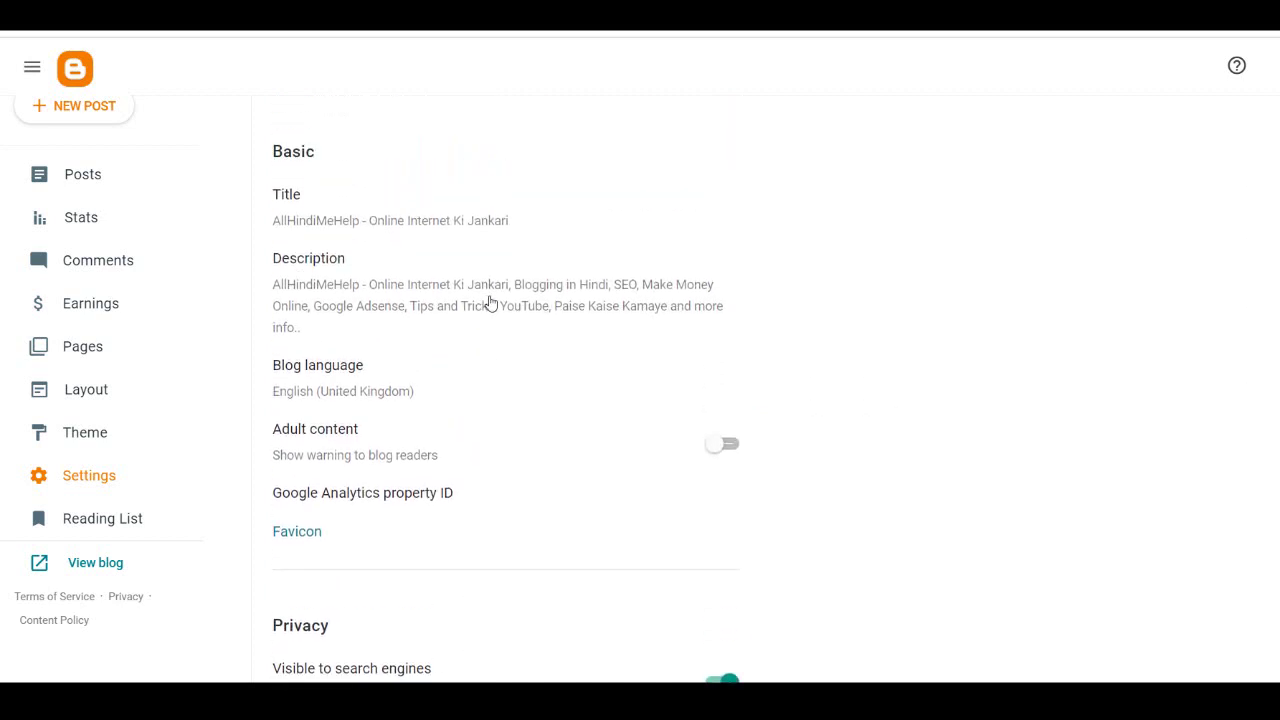